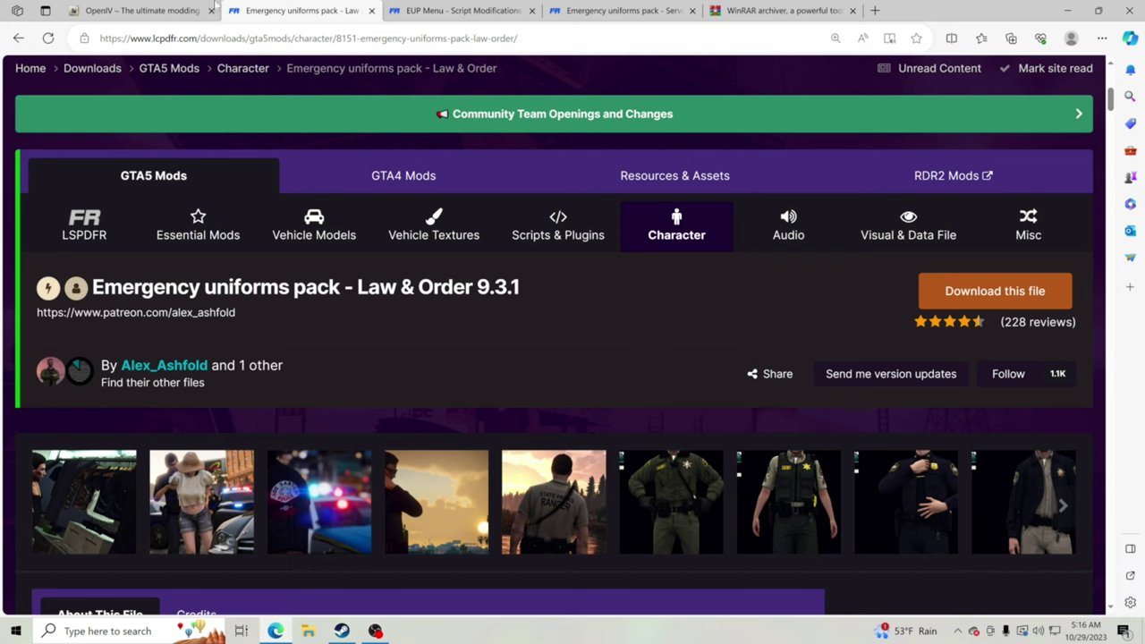
Switch to the 'OpenIV – The ultimate modding tool' tab in Edge.
left_click(215, 5)
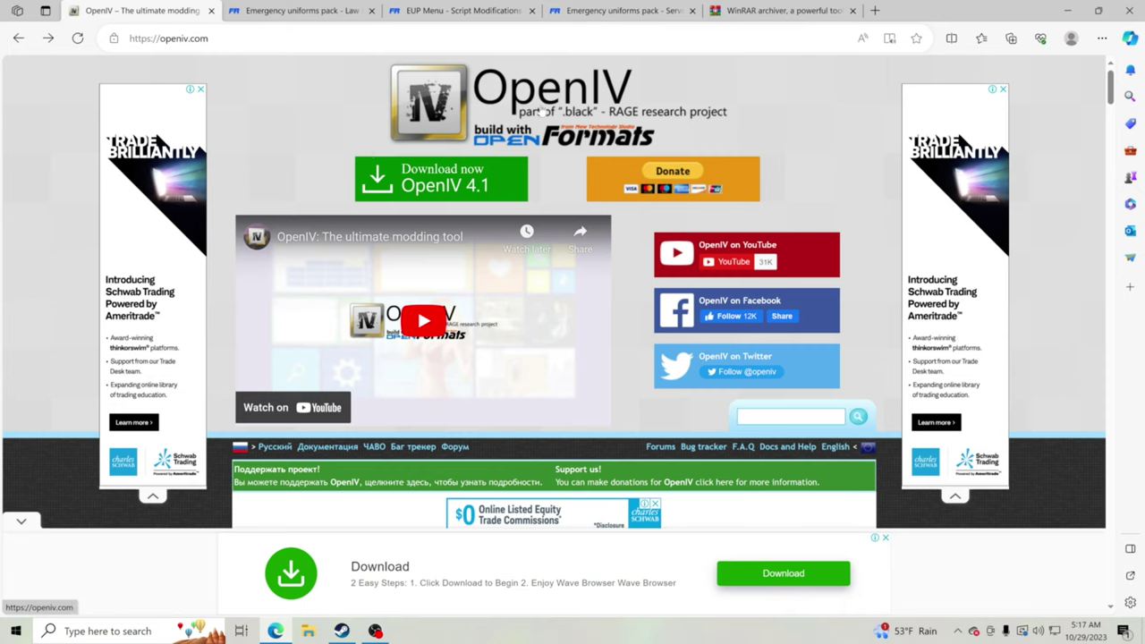
Download and run ovisetup.exe, keep English, accept the license, and install OpenIV 4.1.
left_click(474, 195)
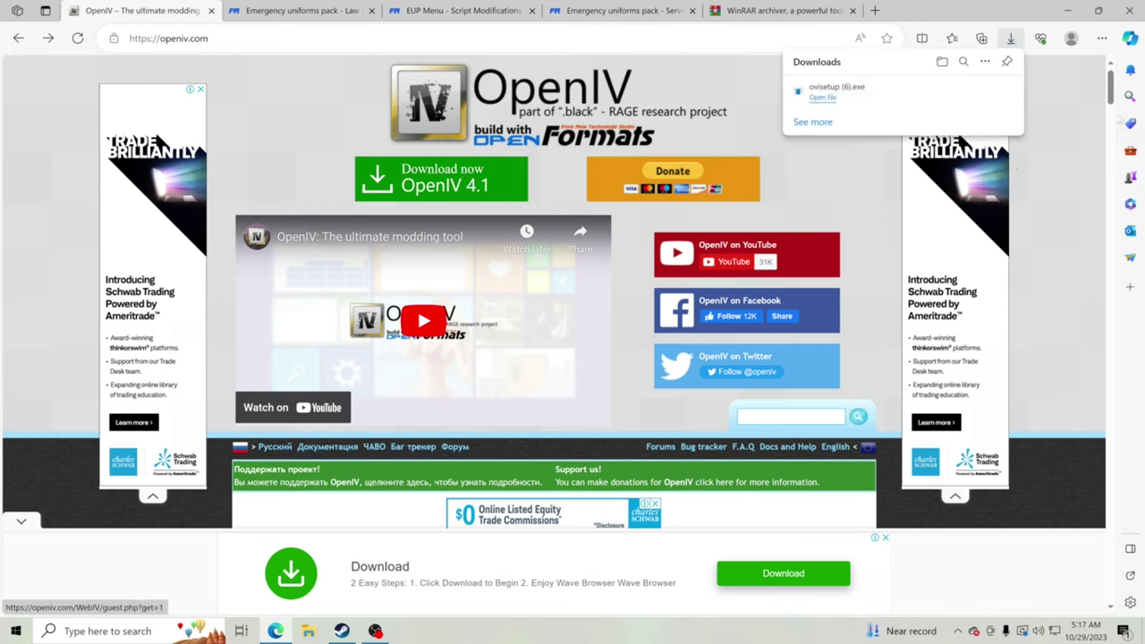
left_click(868, 94)
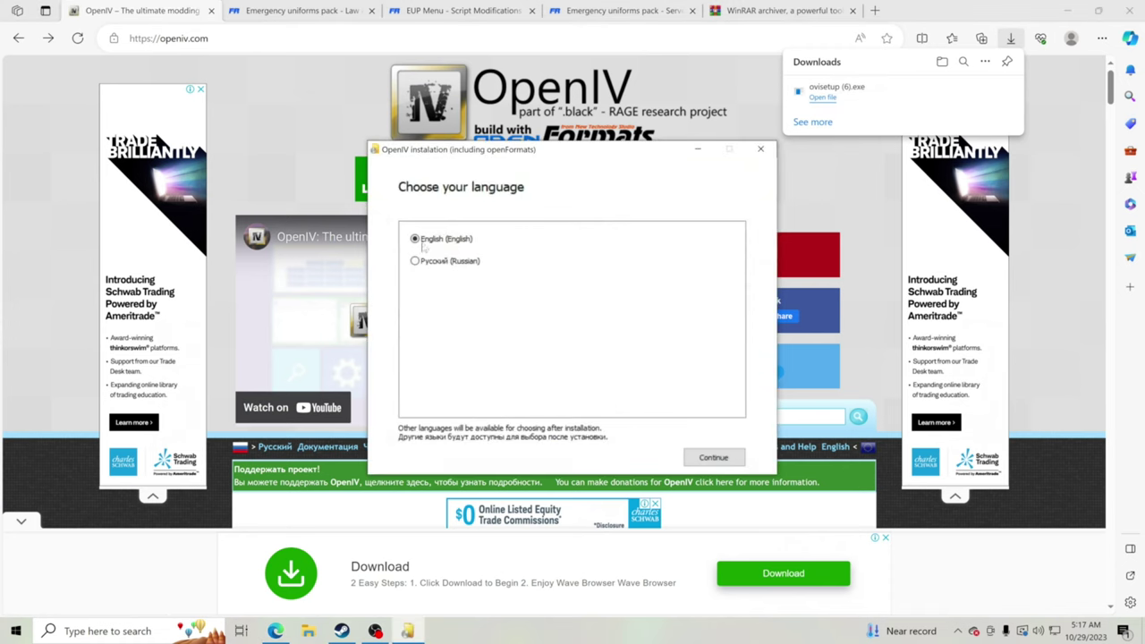
left_click(713, 461)
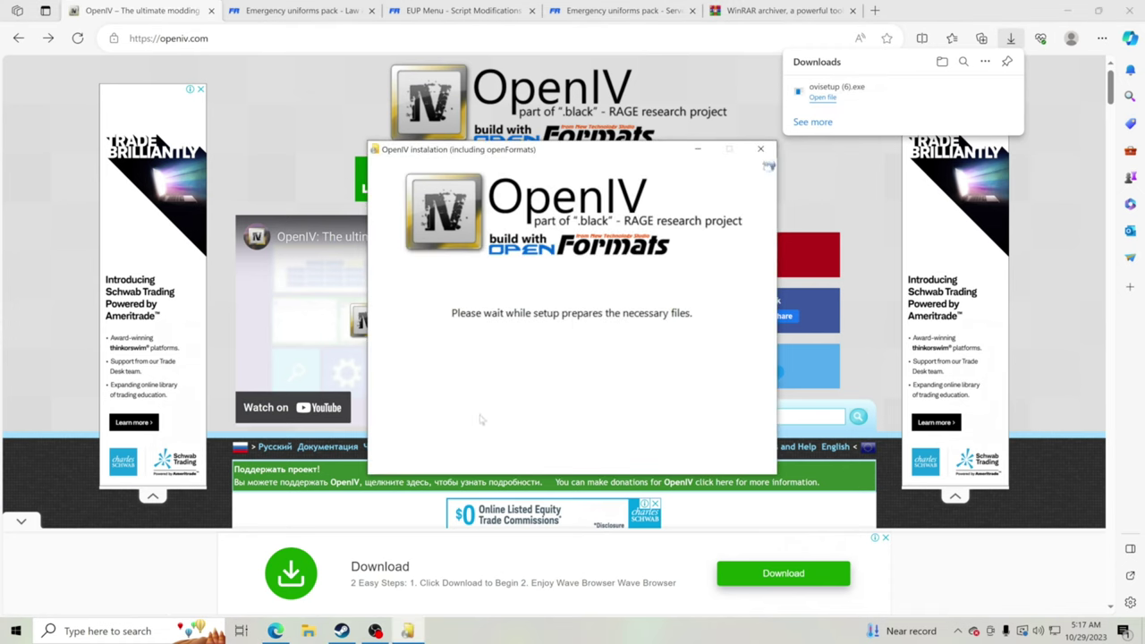
left_click(402, 445)
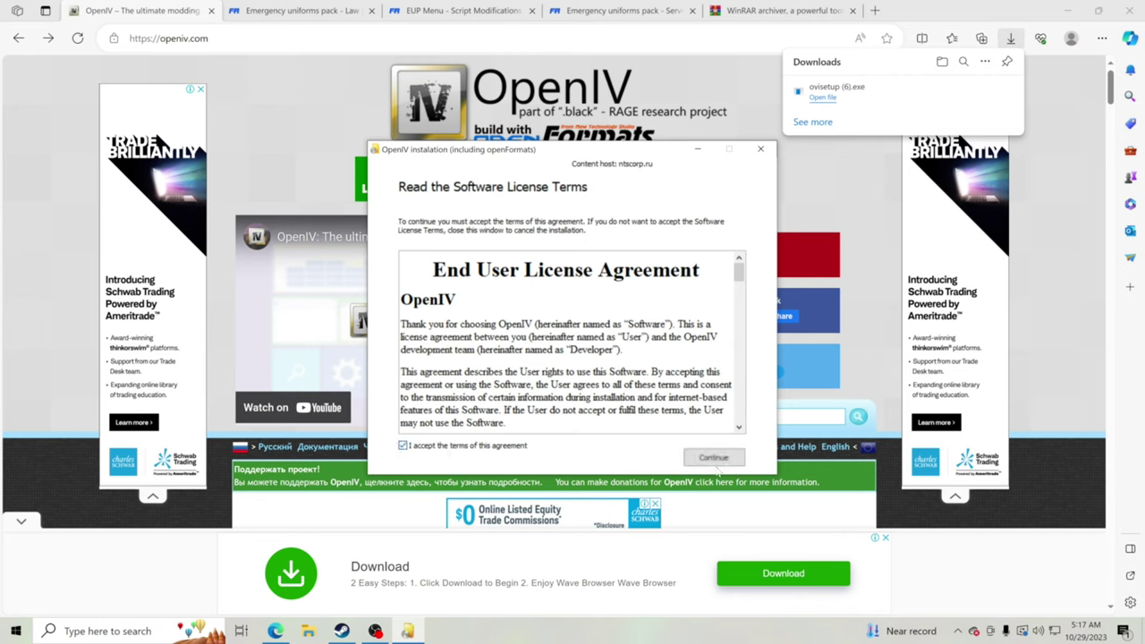
left_click(714, 457)
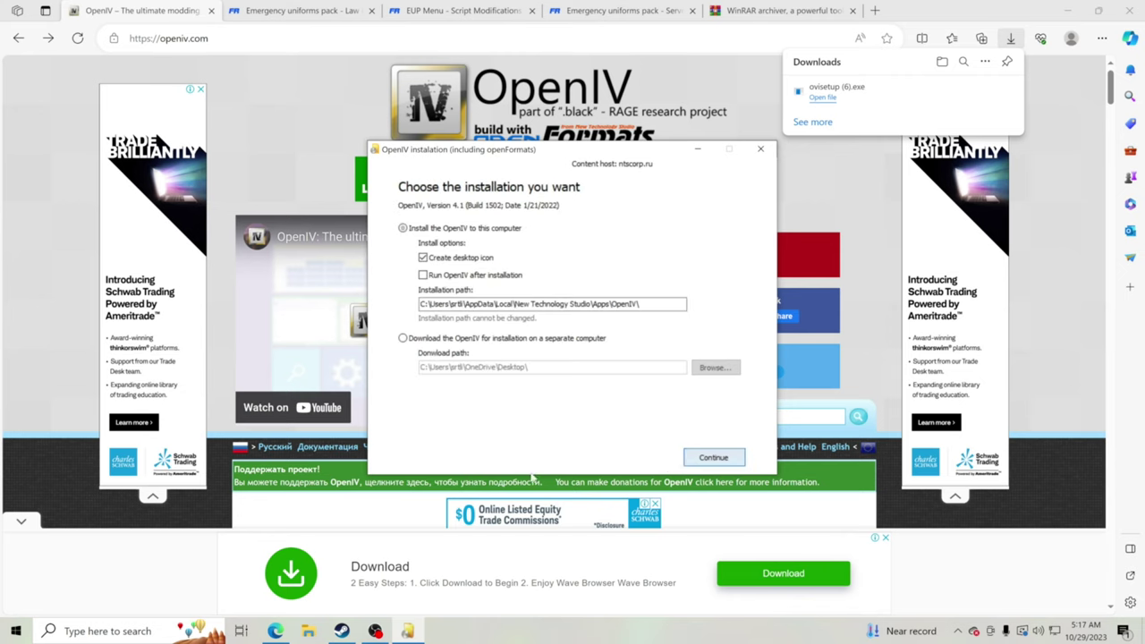
left_click(713, 457)
left_click(558, 361)
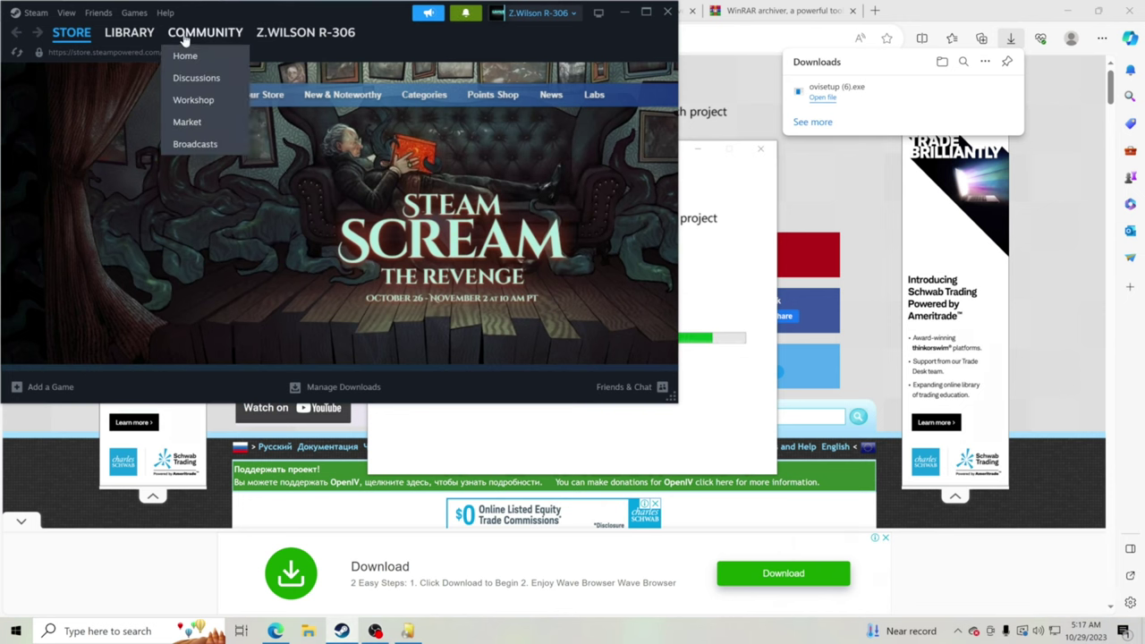
Open Grand Theft Auto V's local files from the Steam Library via Manage > Browse local files.
left_click(129, 32)
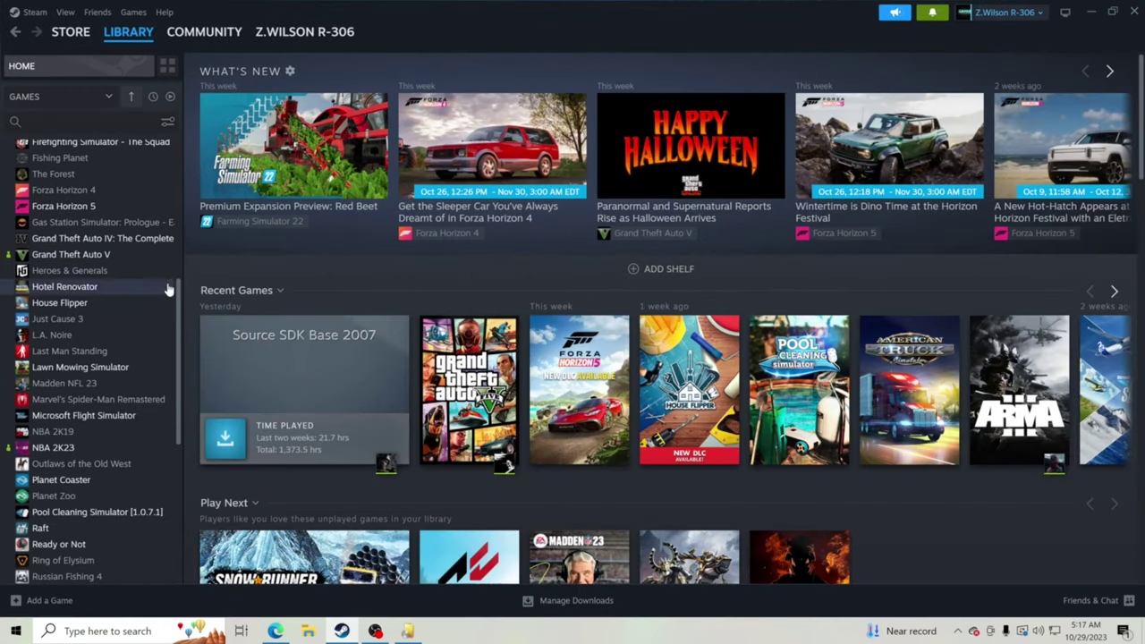
right_click(93, 255)
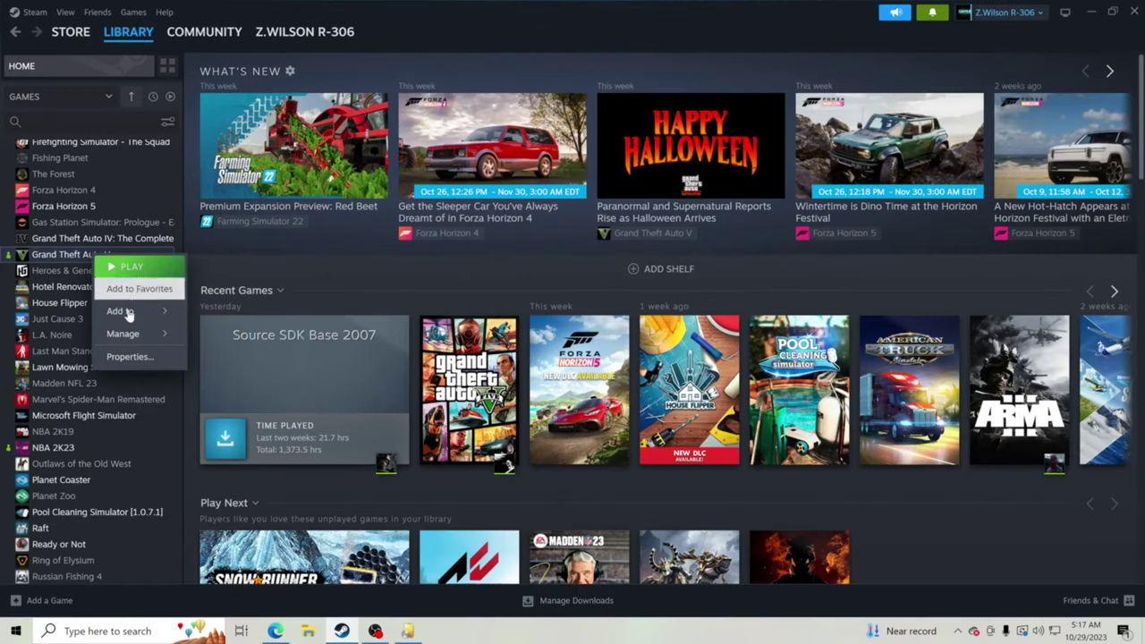
mouse_move(131, 336)
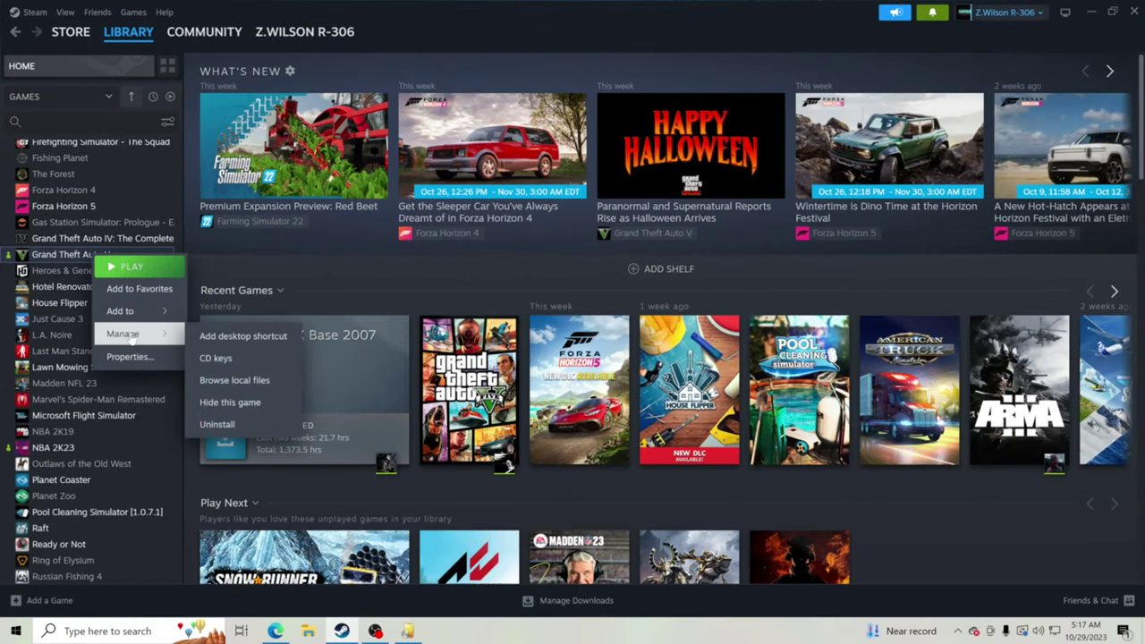
left_click(247, 383)
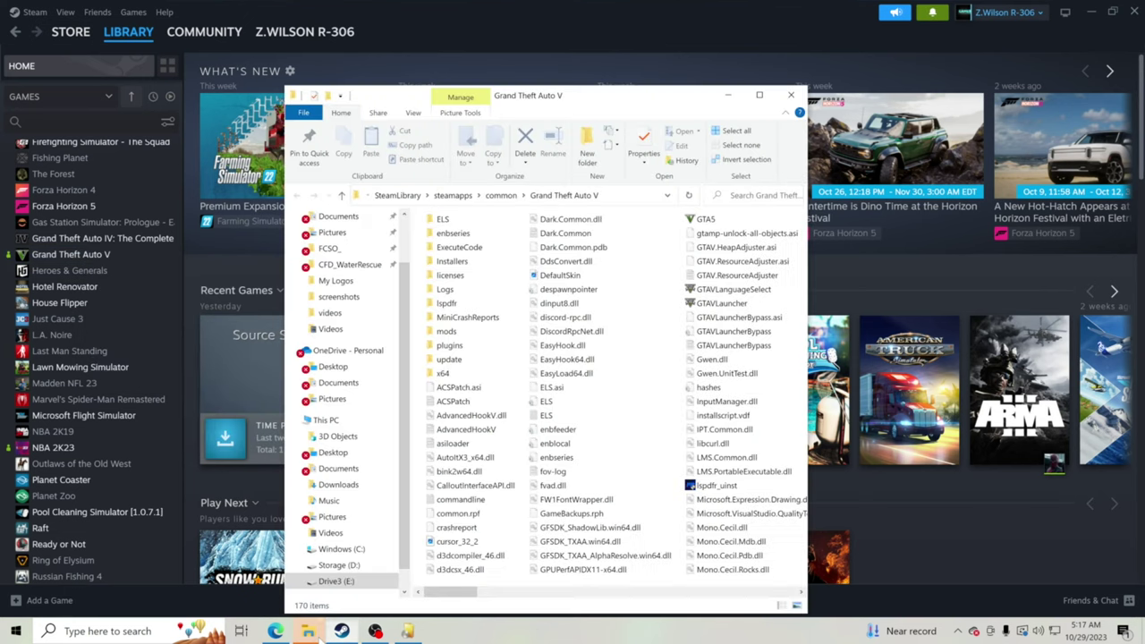
left_click_drag(723, 102, 631, 77)
Maximize the Grand Theft Auto V folder window and clear the folder selection.
left_click(667, 70)
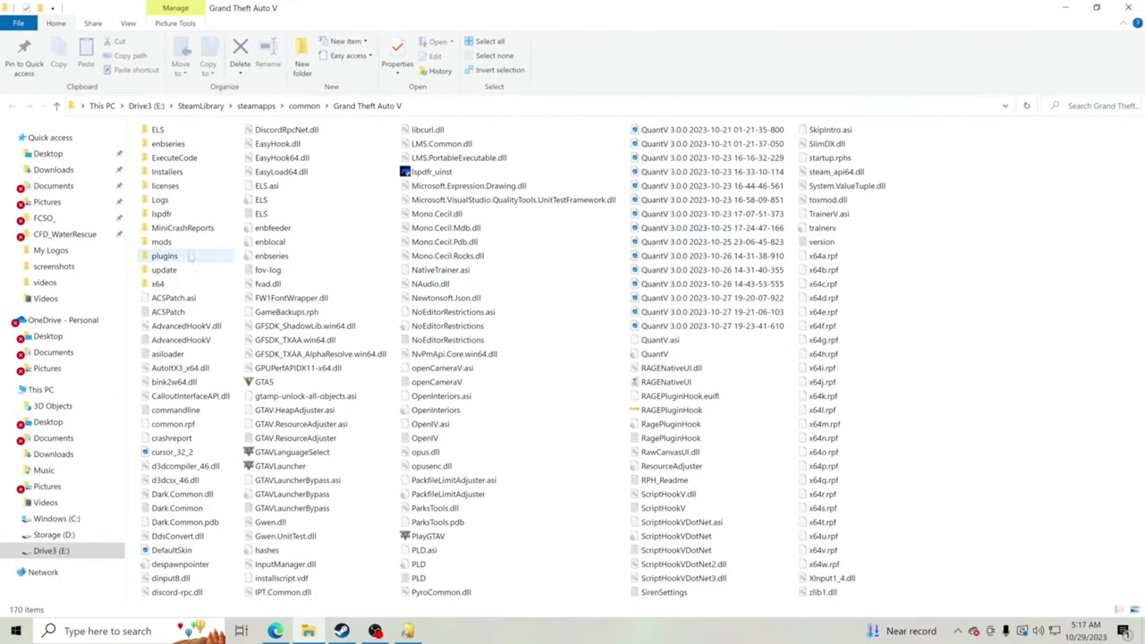
left_click(164, 242)
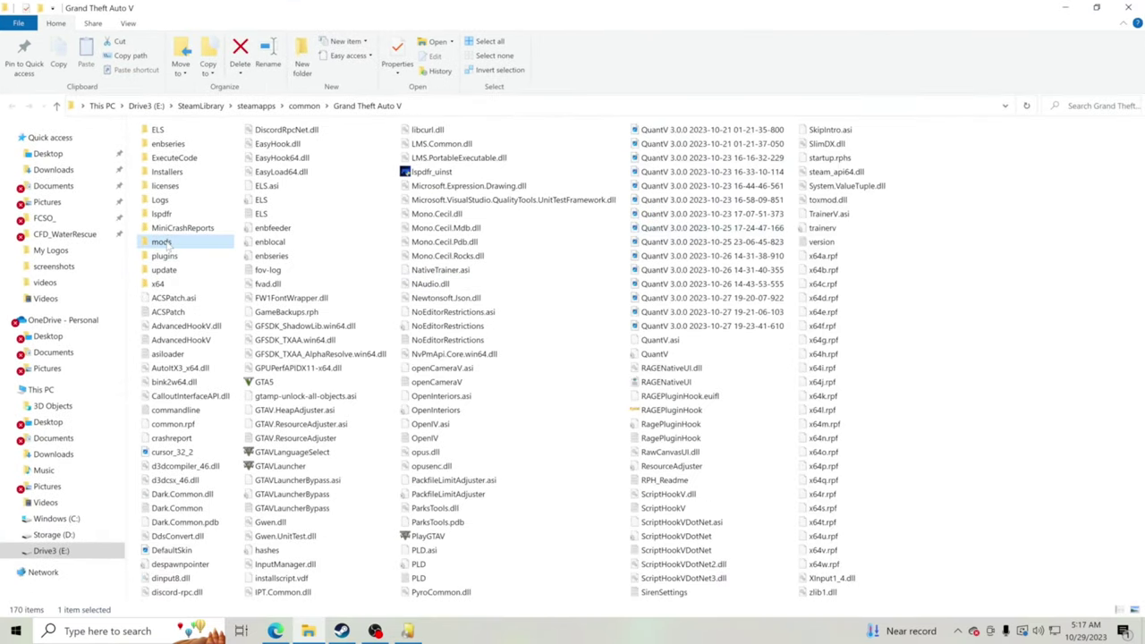
left_click(936, 309)
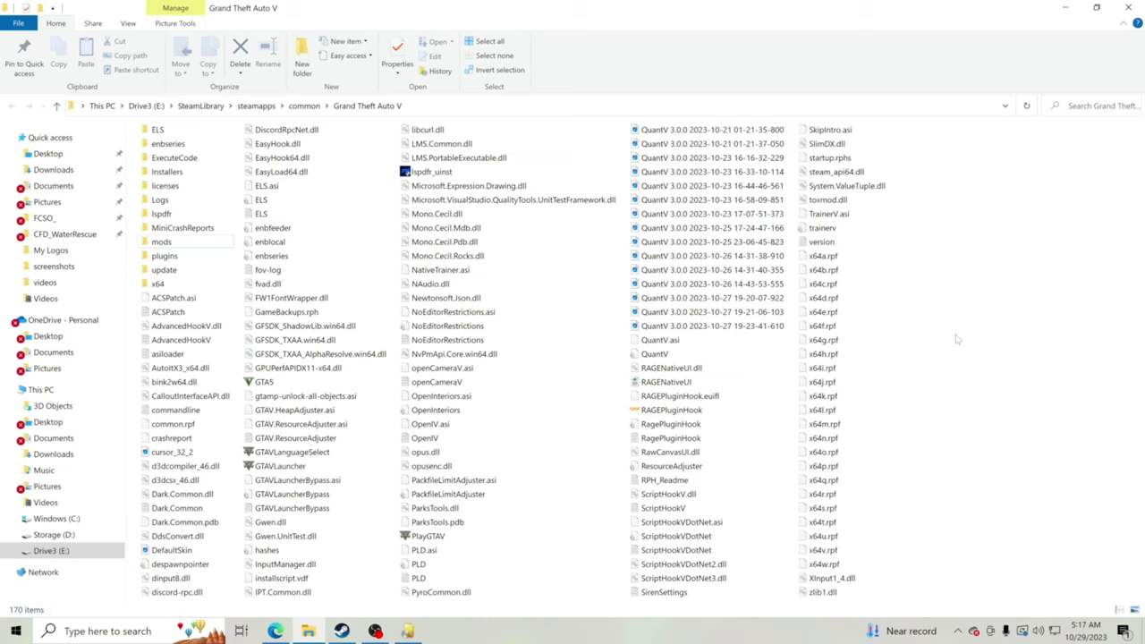
right_click(956, 338)
mouse_move(993, 485)
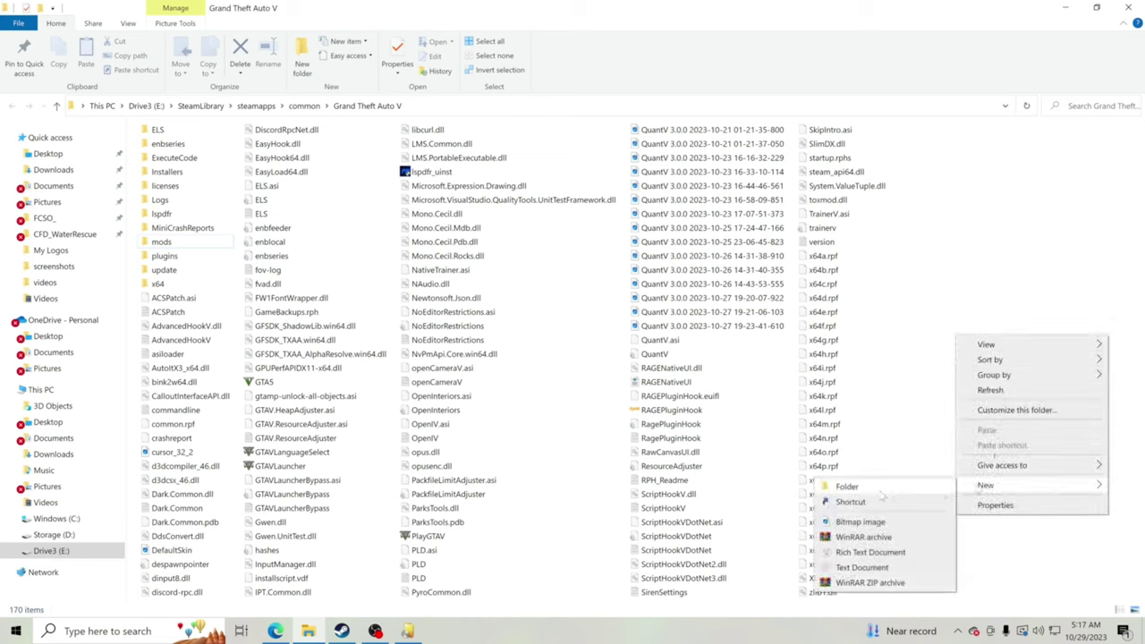
left_click(184, 245)
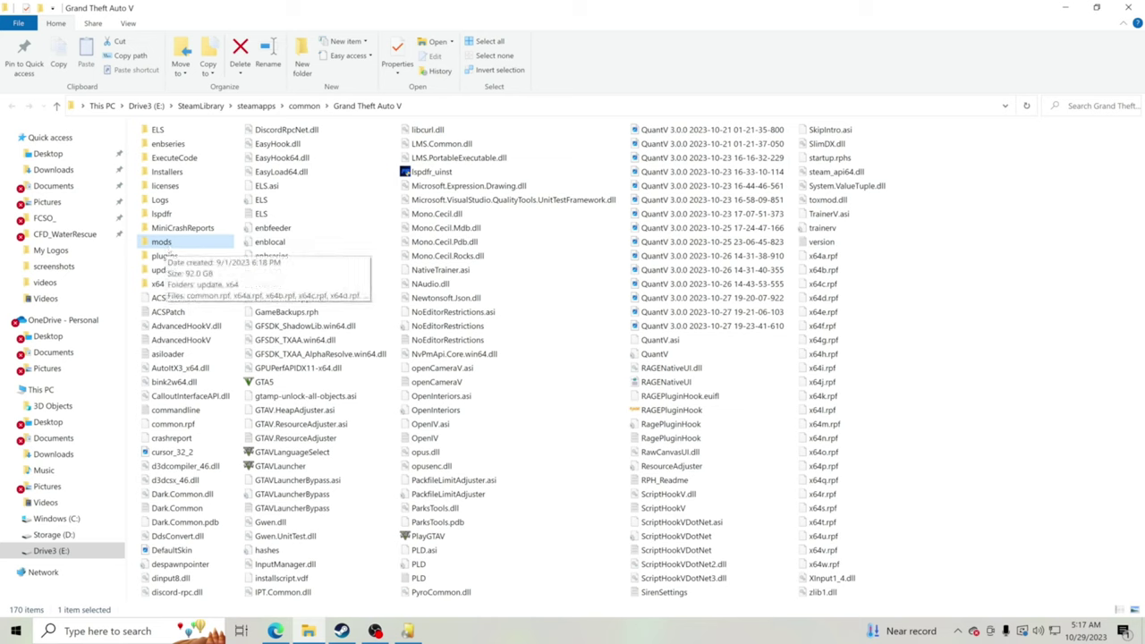
left_click(971, 307)
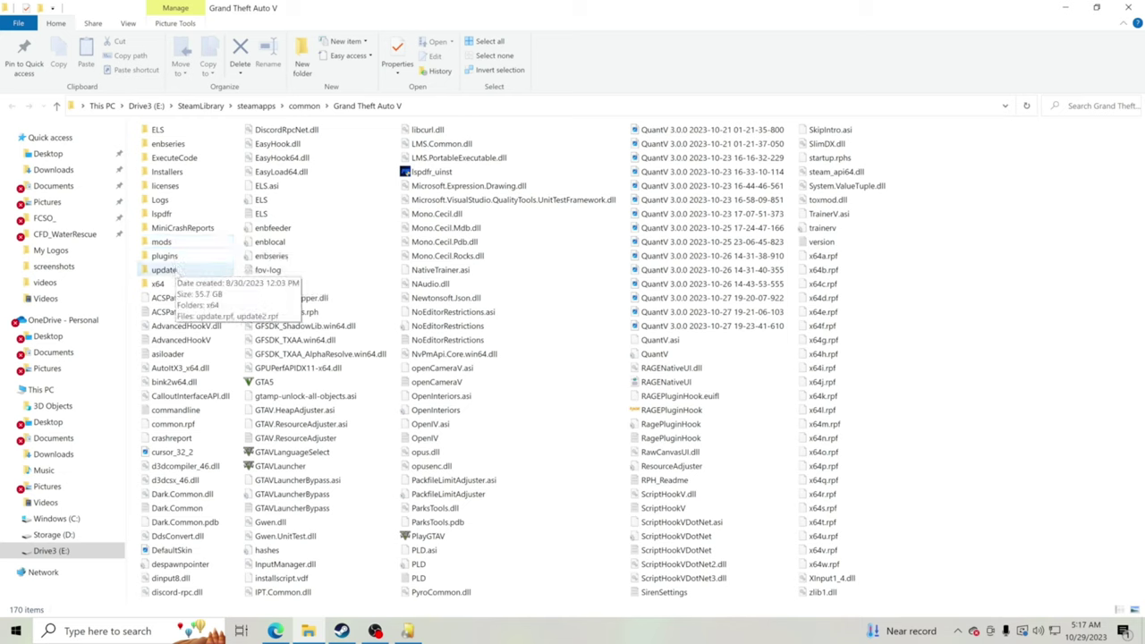
Copy the update folder, then open the mods folder.
right_click(174, 271)
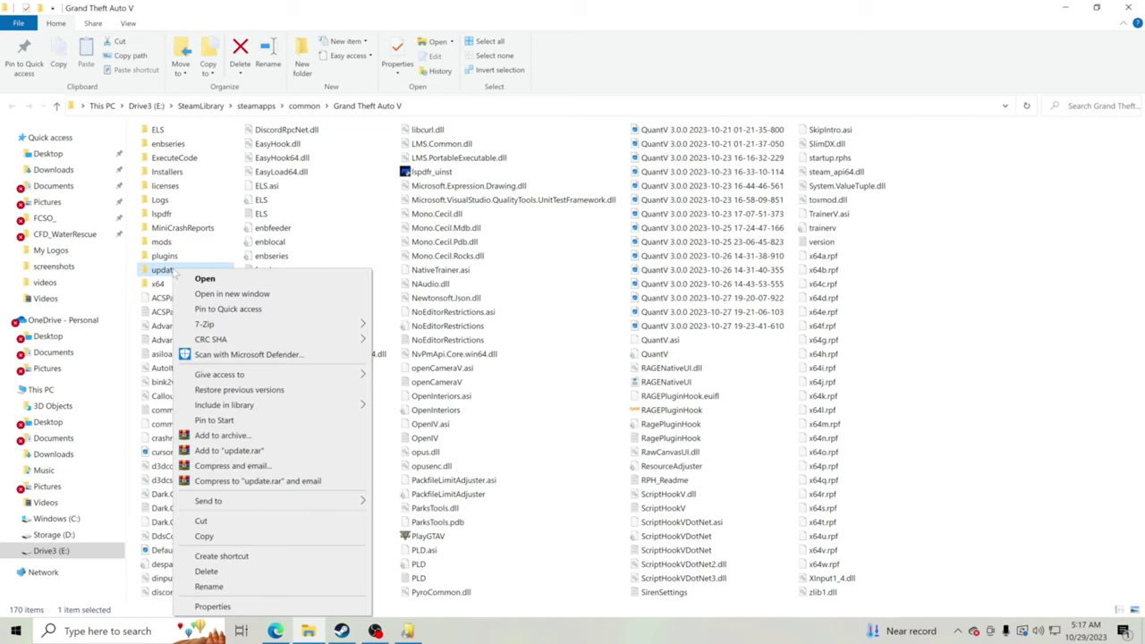
left_click(211, 536)
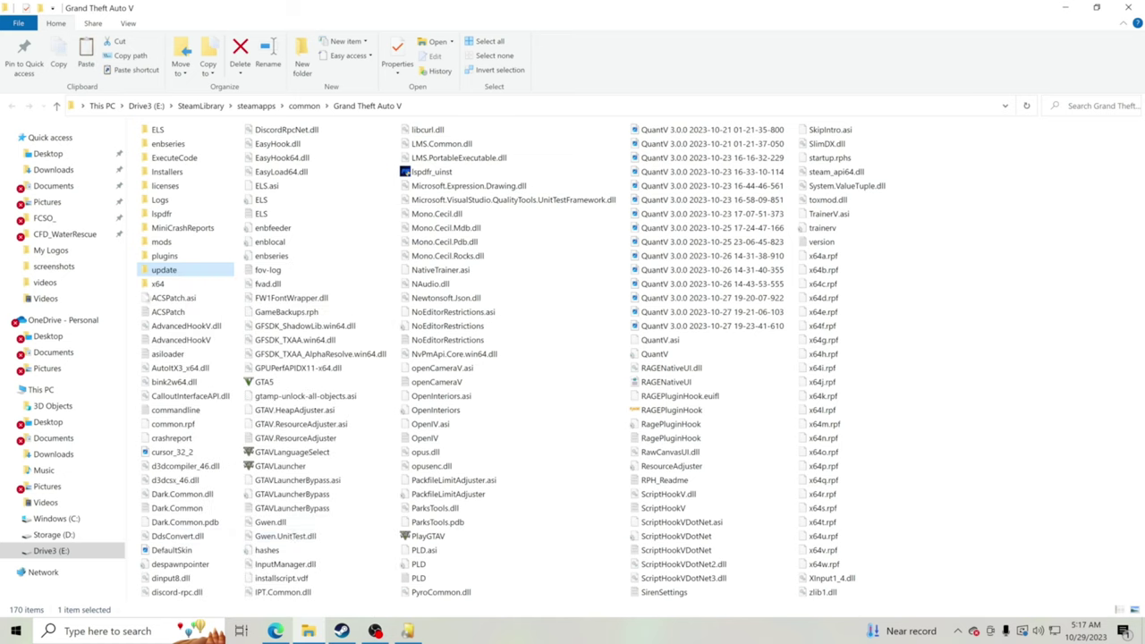
left_click(177, 245)
right_click(179, 248)
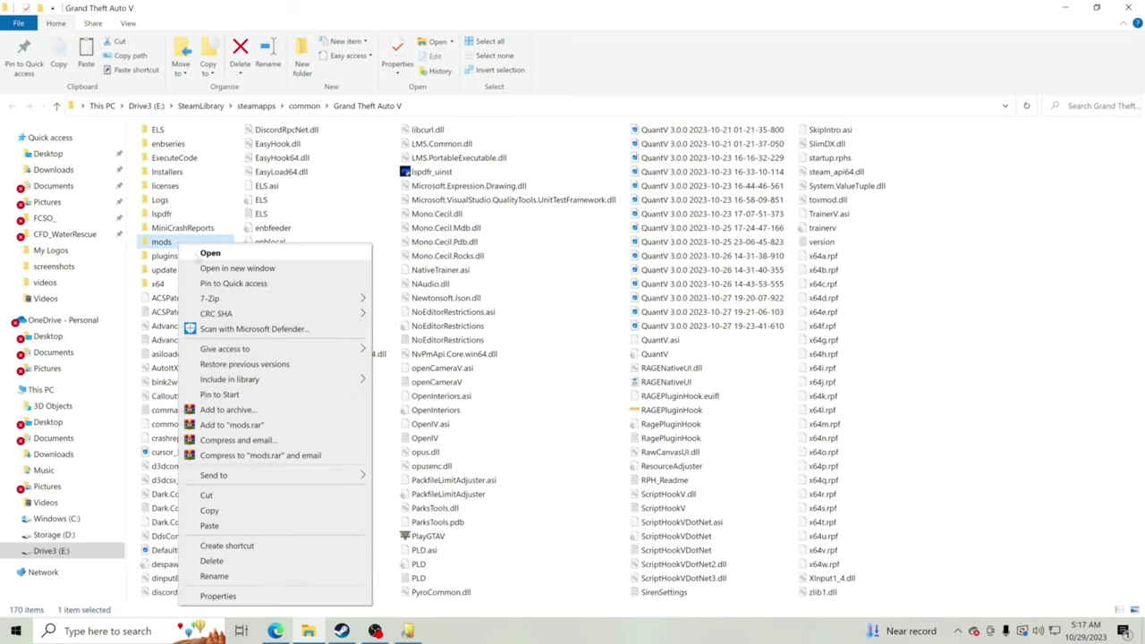
left_click(206, 572)
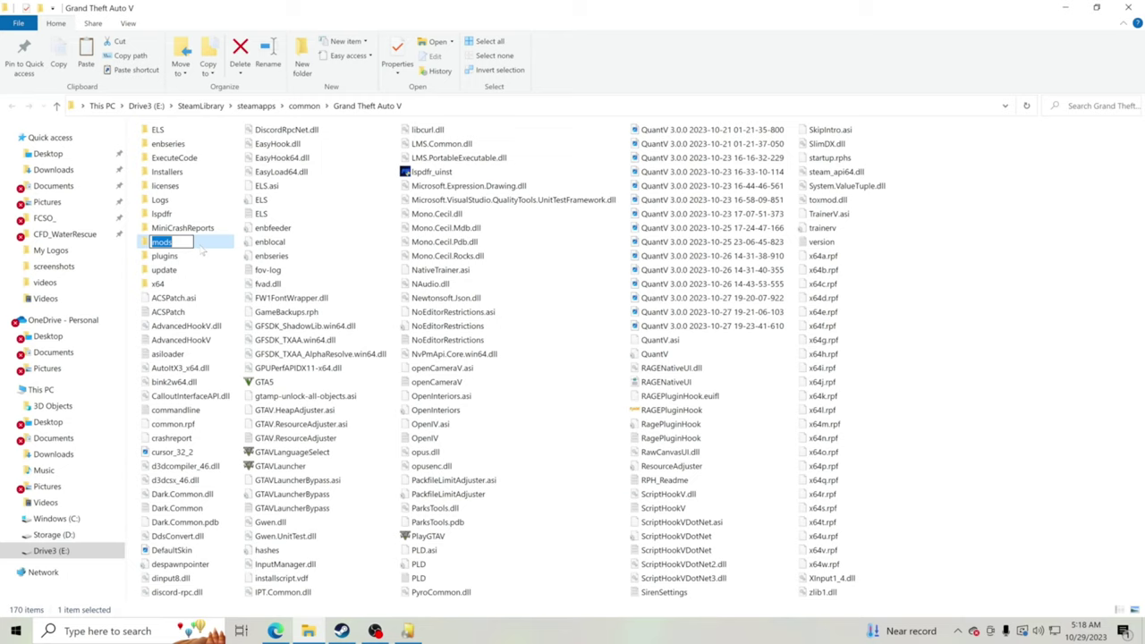
double_click(201, 246)
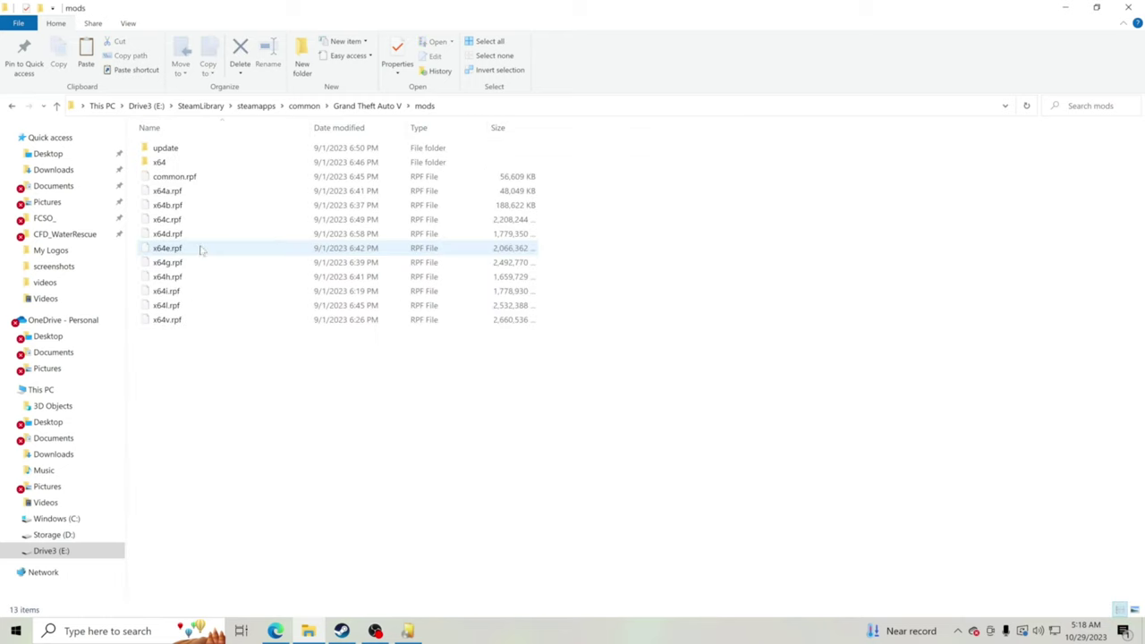
Return to the Grand Theft Auto V folder and close OpenIV's installation-complete message.
right_click(222, 440)
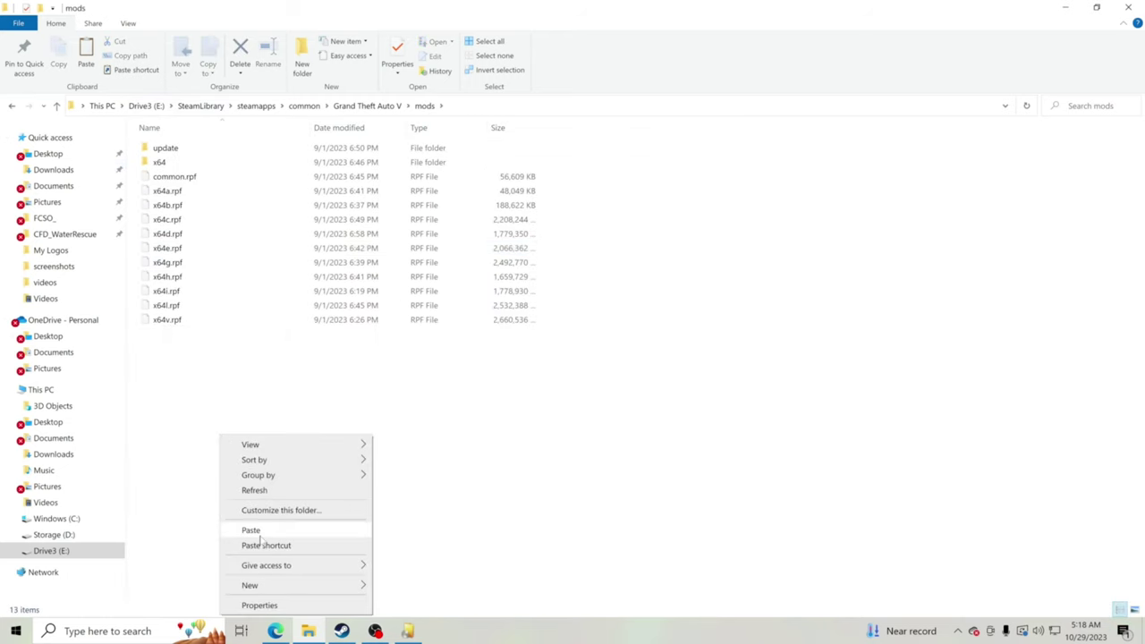
left_click(587, 463)
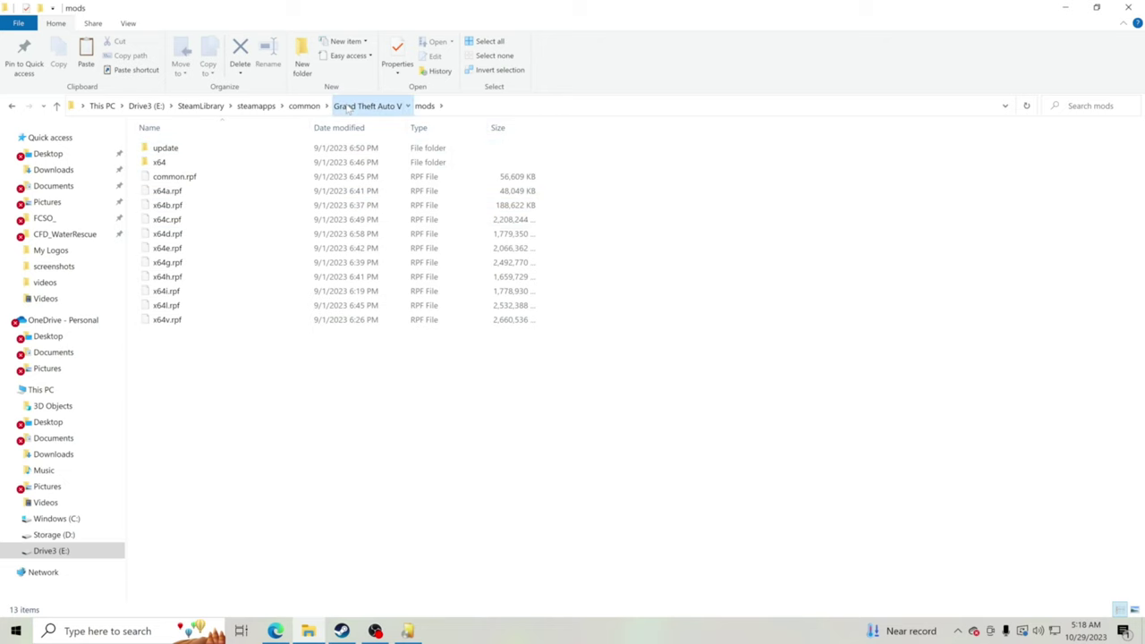
left_click(367, 106)
left_click(409, 631)
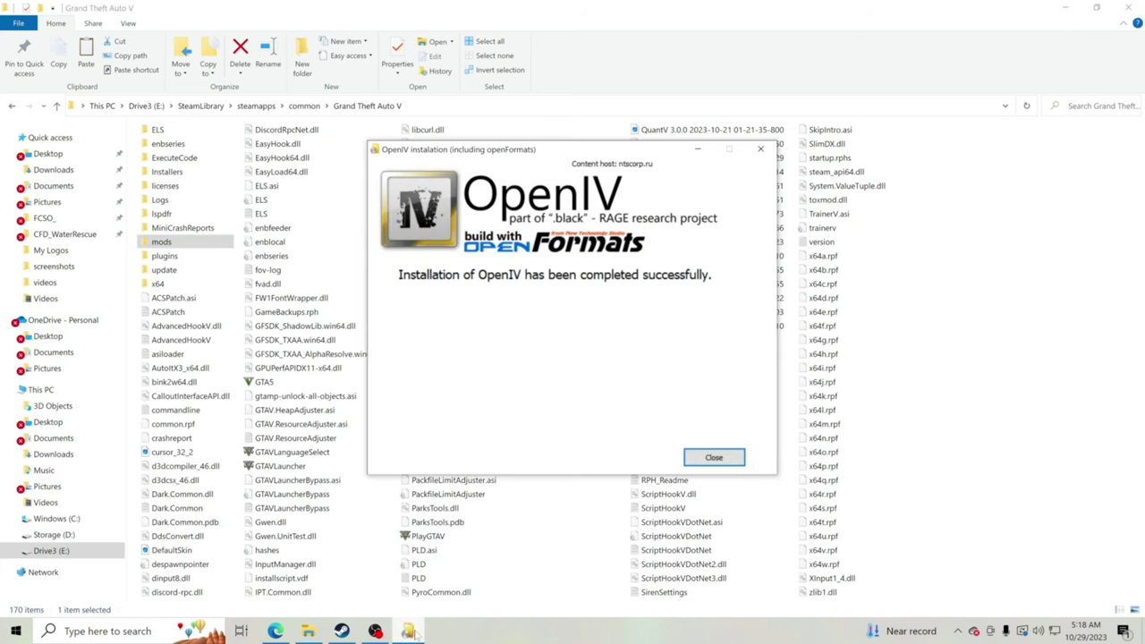
left_click(713, 458)
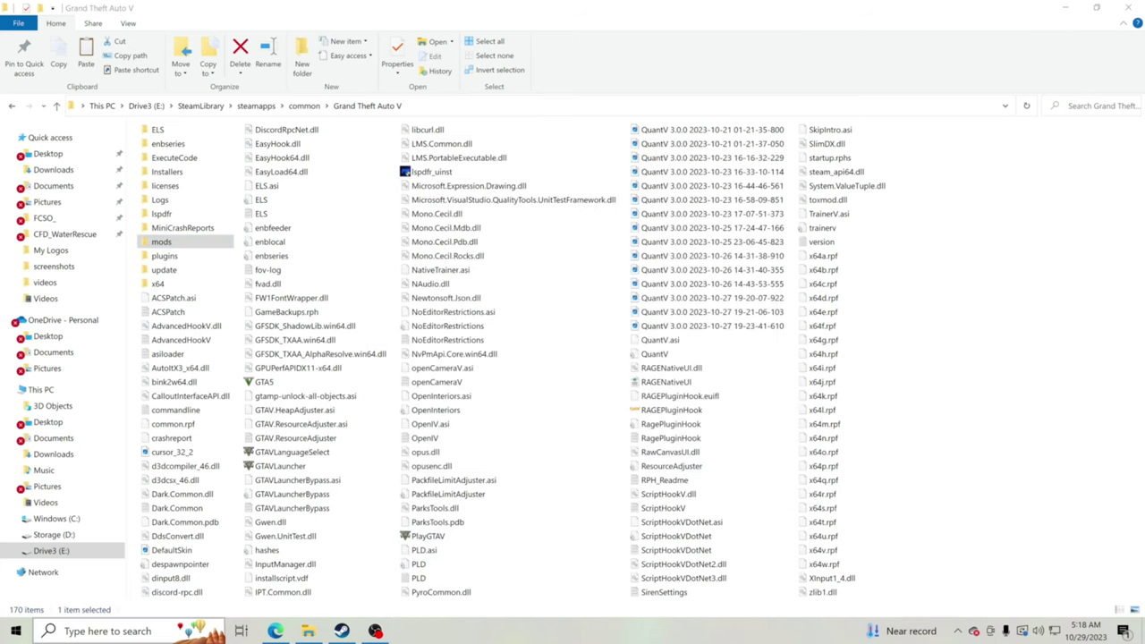
Launch OpenIV from the 'open' taskbar search and choose Grand Theft Auto V for Windows.
left_click(108, 631)
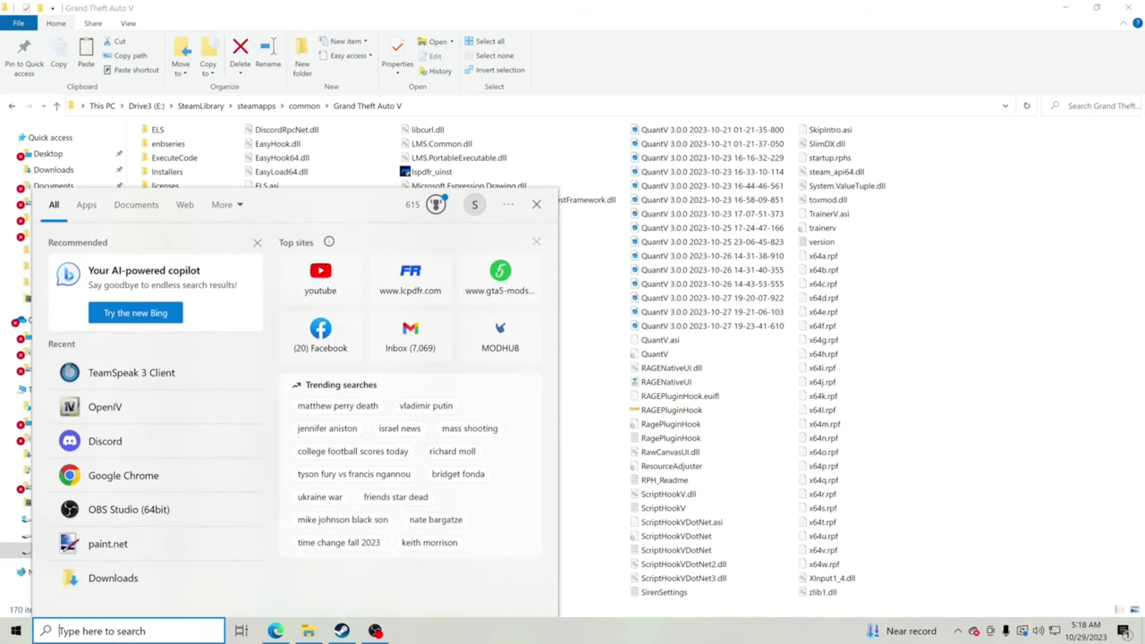
type("open")
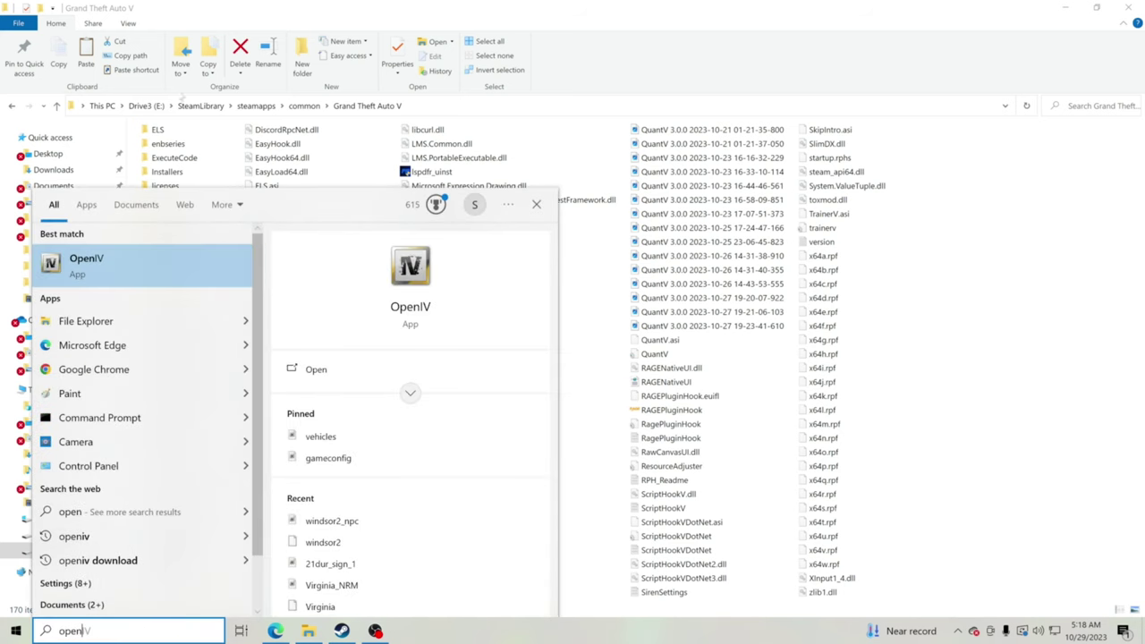
left_click(87, 264)
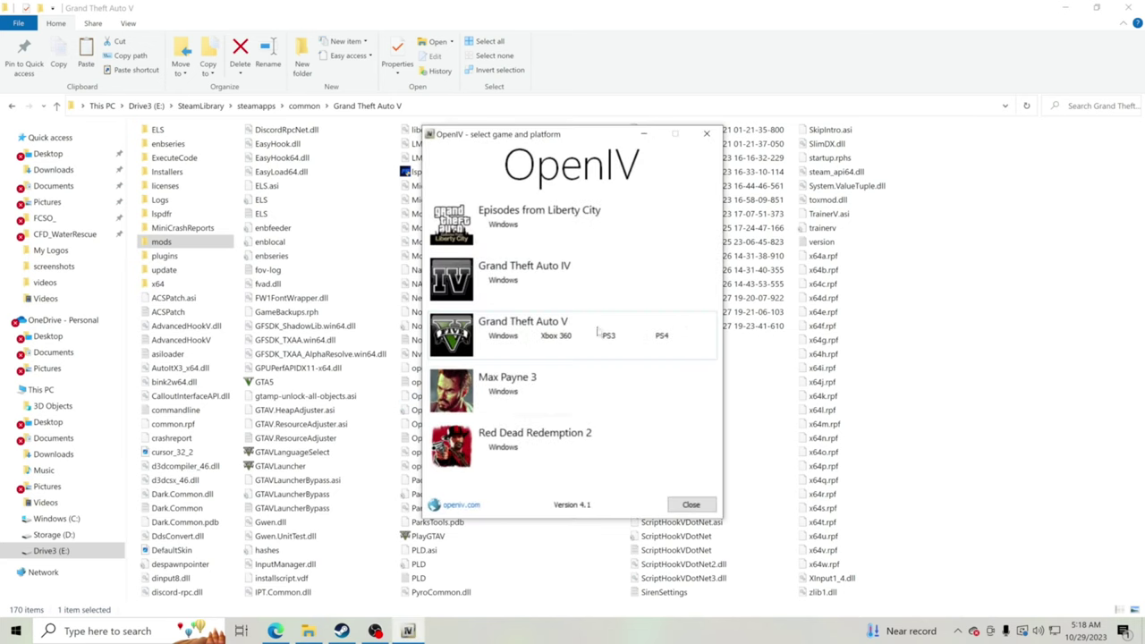
left_click(501, 338)
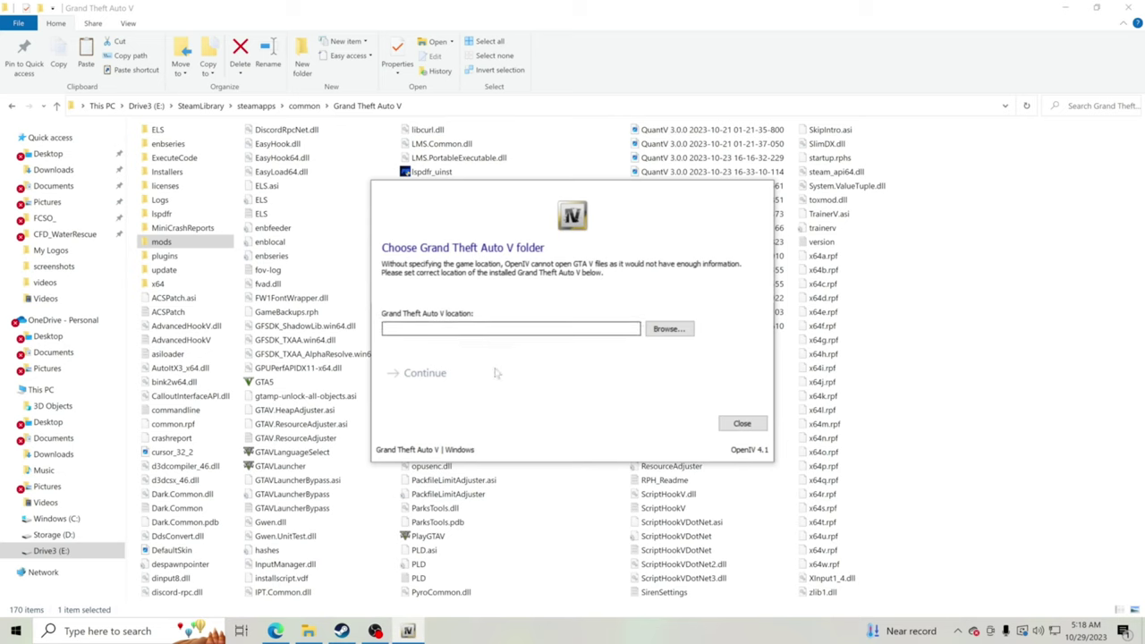
left_click(308, 631)
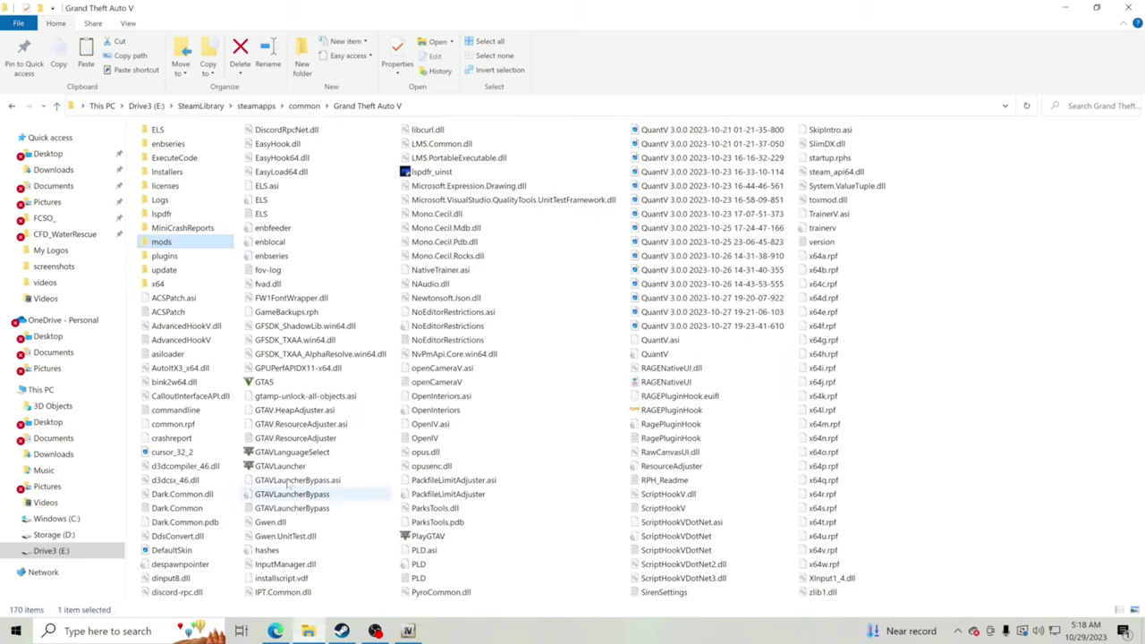
left_click(1029, 338)
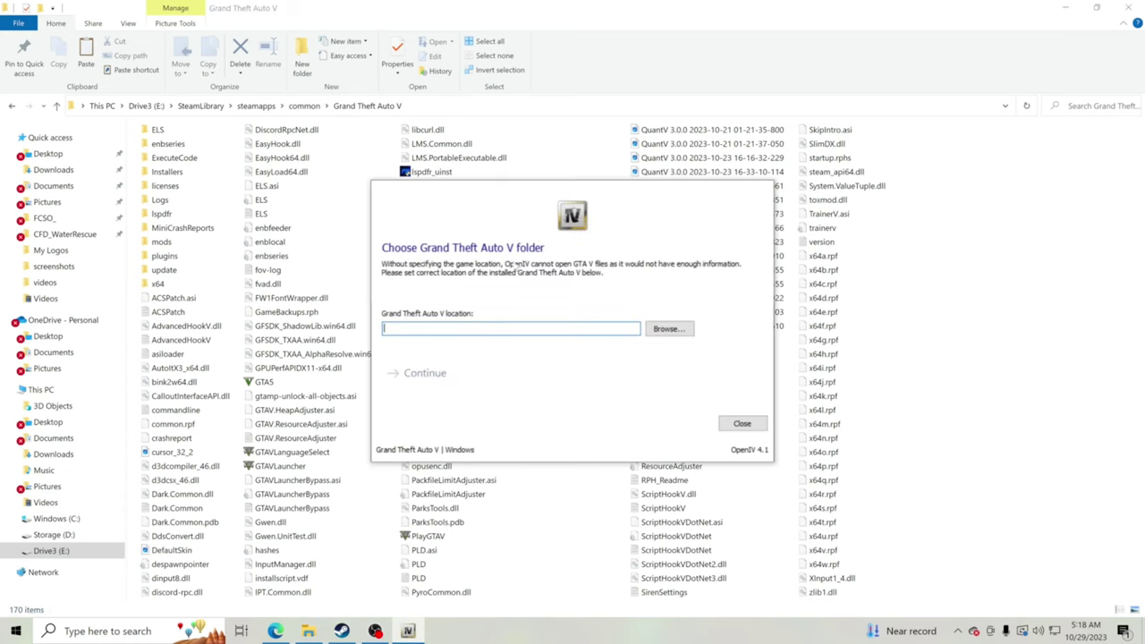
Select E:\SteamLibrary\steamapps\common\Grand Theft Auto V as the game folder and continue once GTA5.exe verifies.
left_click(680, 329)
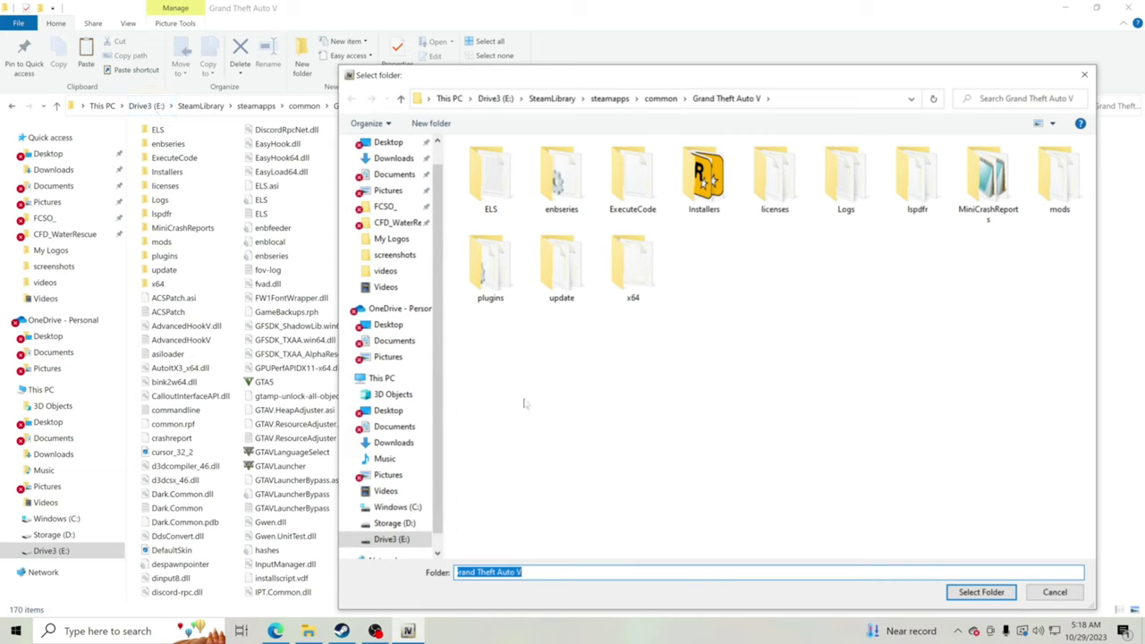
left_click(391, 539)
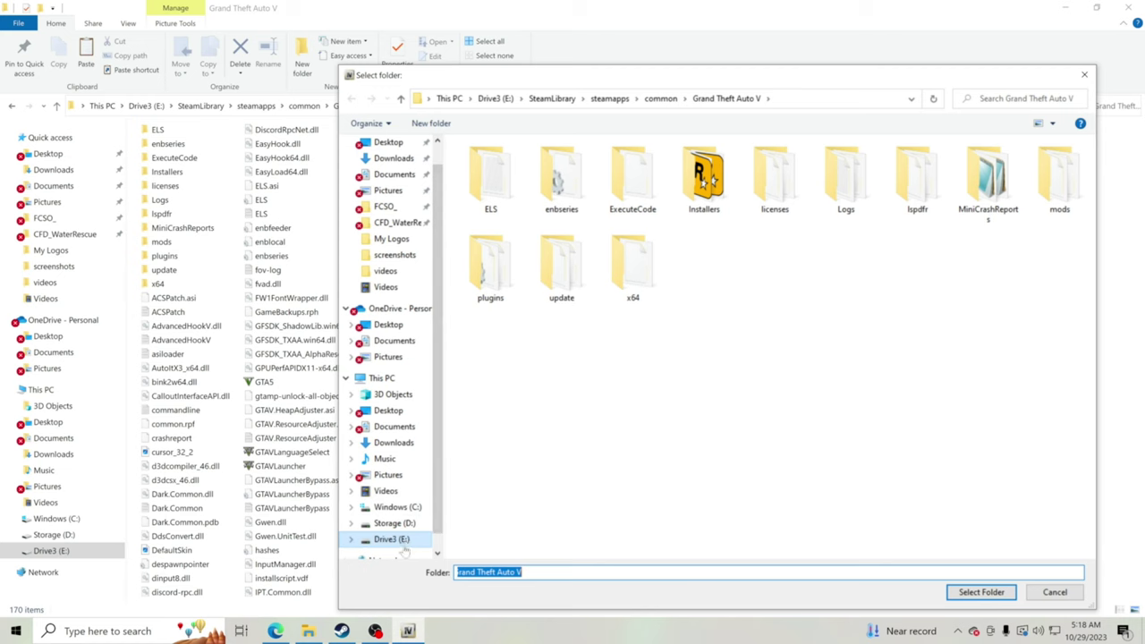
scroll(554, 447, "down", 2)
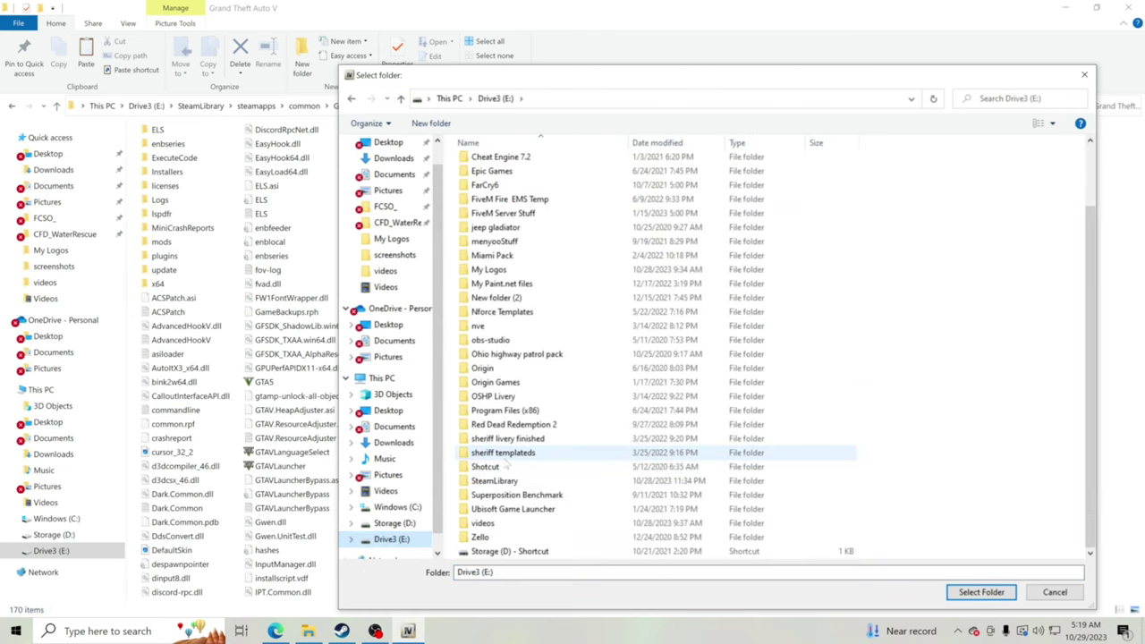
left_click(495, 480)
double_click(513, 488)
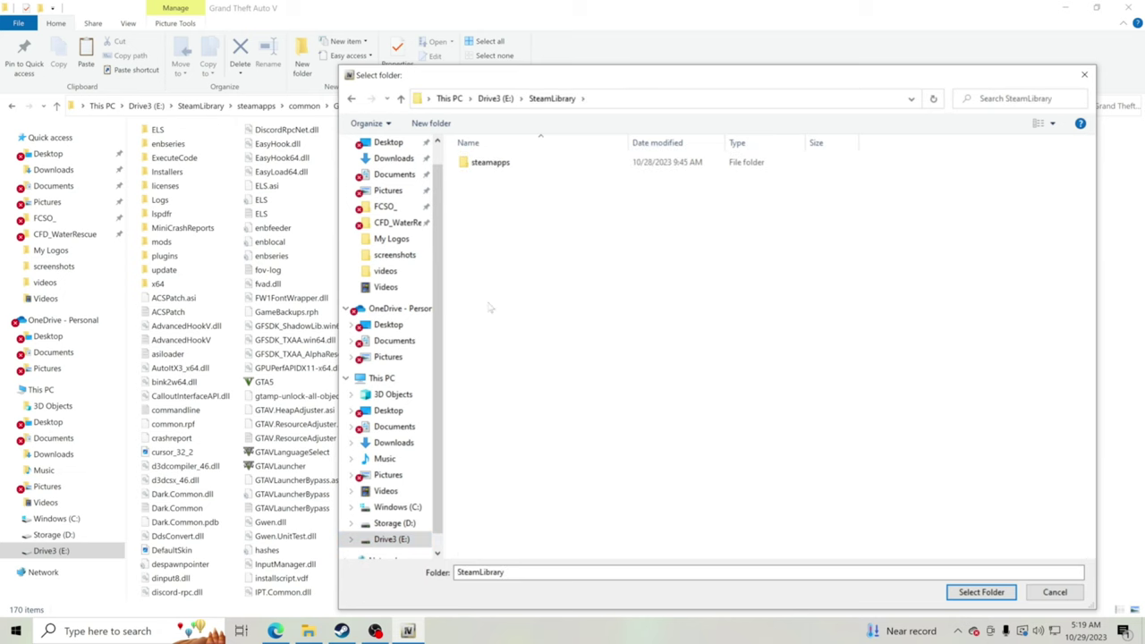
double_click(488, 163)
double_click(488, 162)
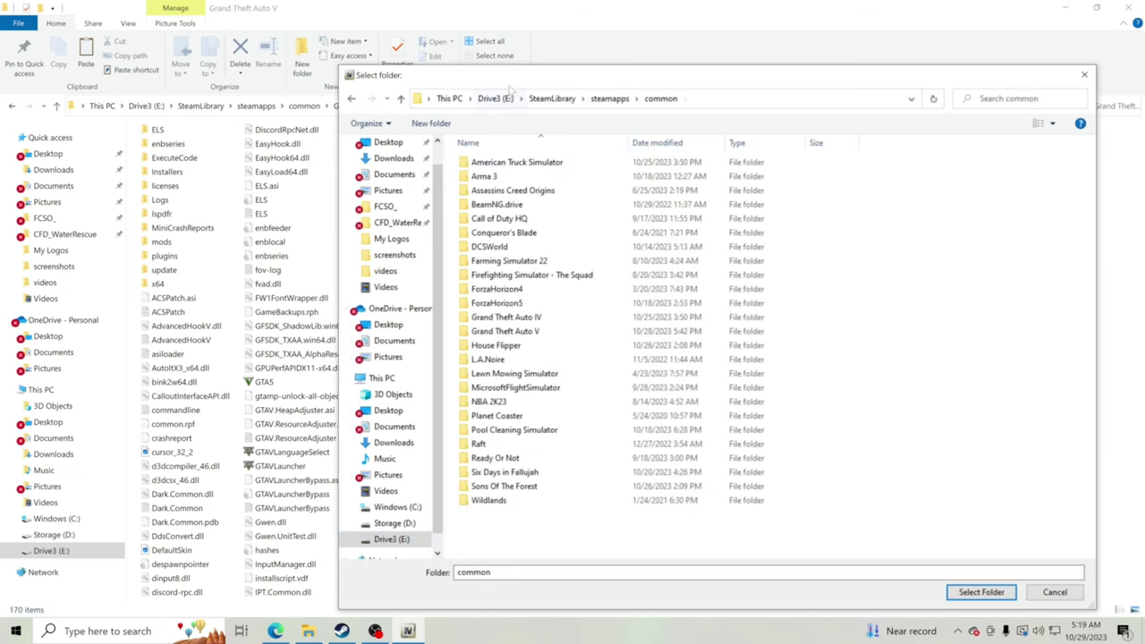
mouse_move(513, 81)
left_mouse_down()
mouse_move(652, 137)
mouse_move(528, 84)
left_mouse_up()
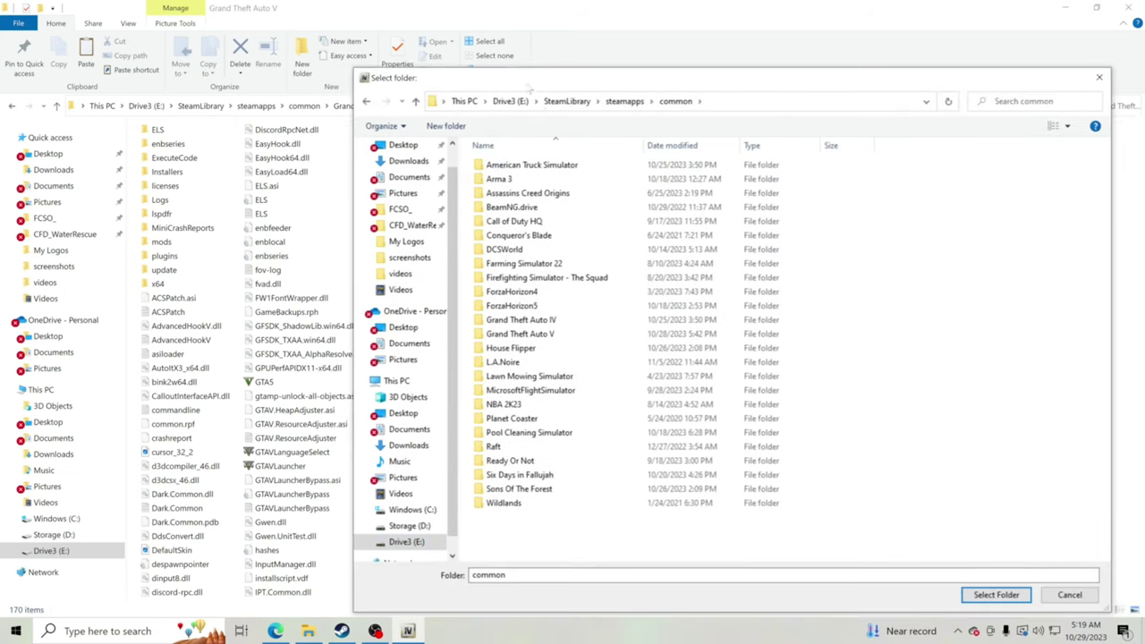
left_click(543, 337)
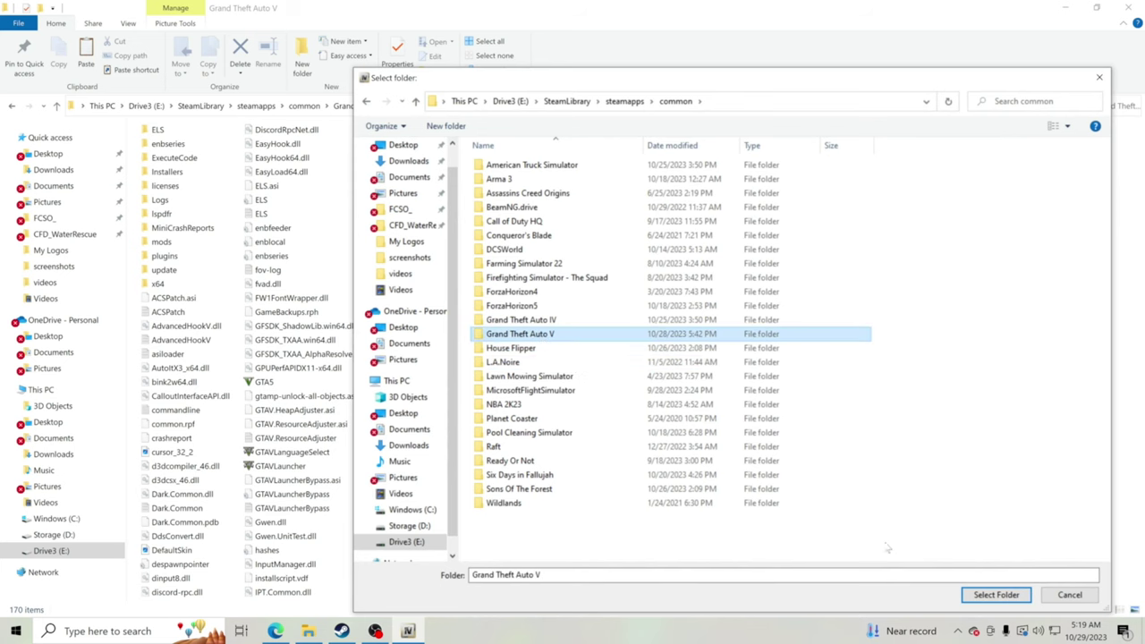
left_click(997, 595)
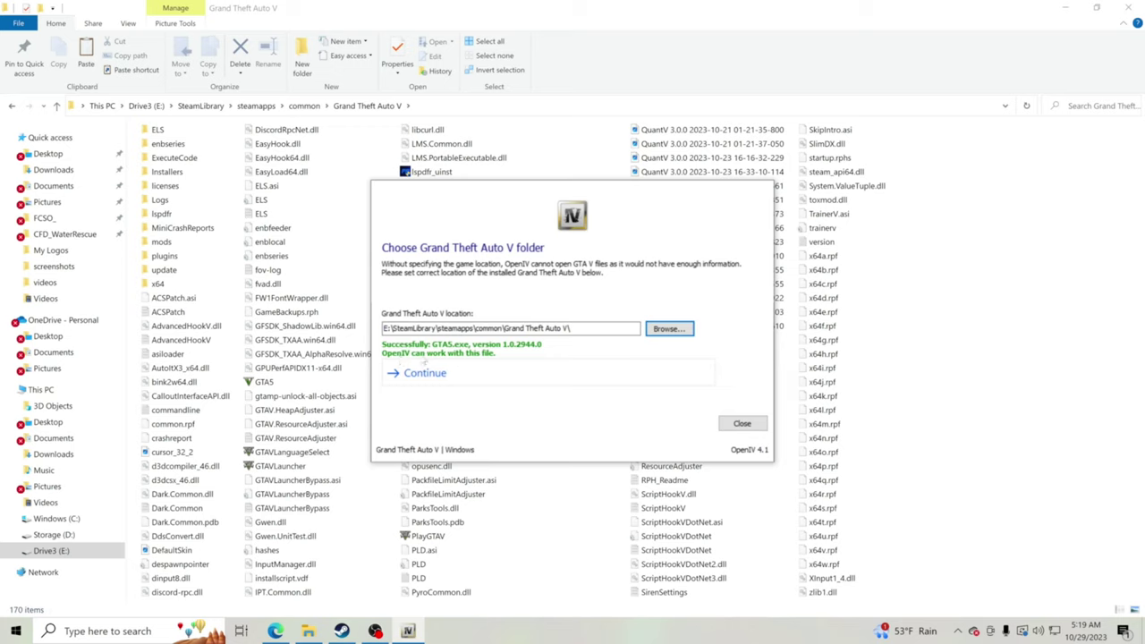
left_click(438, 383)
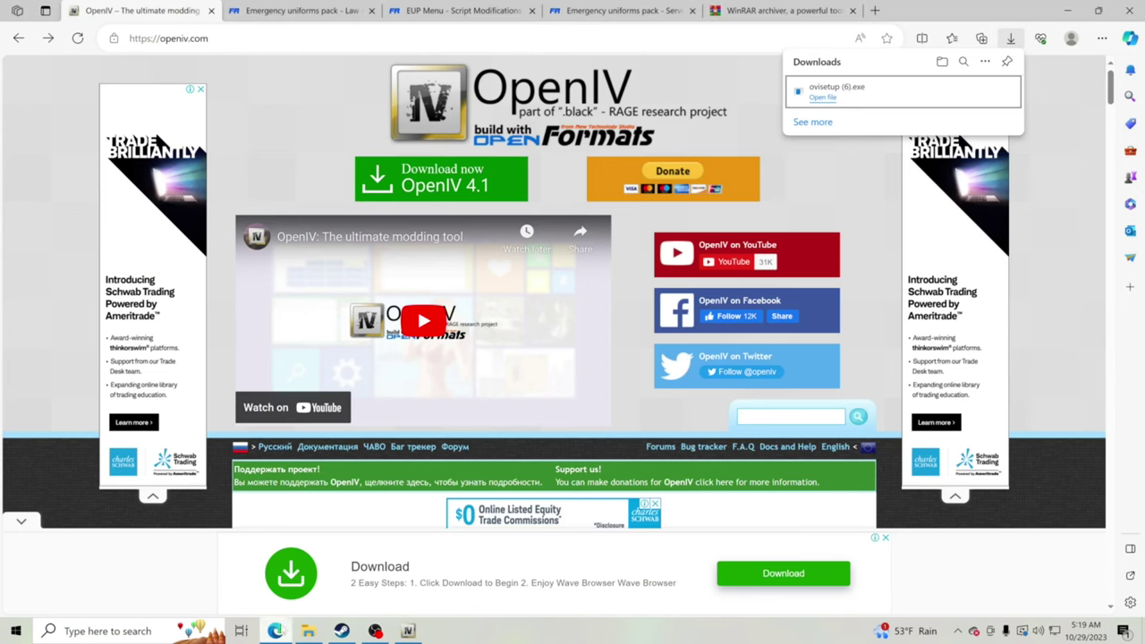
Switch to the 'Emergency uniforms pack - Law & Order' tab in Edge.
left_click(295, 11)
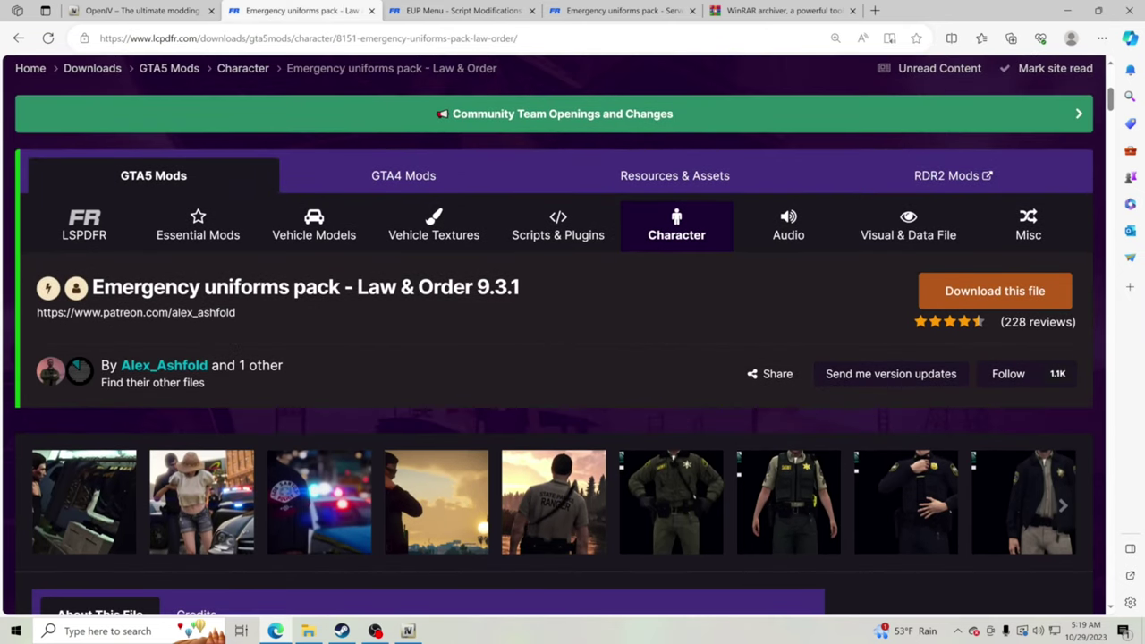
Scroll the Law & Order 9.3.1 page down to its Add-Ons section and back up.
scroll(666, 327, "down", 4)
scroll(662, 330, "down", 15)
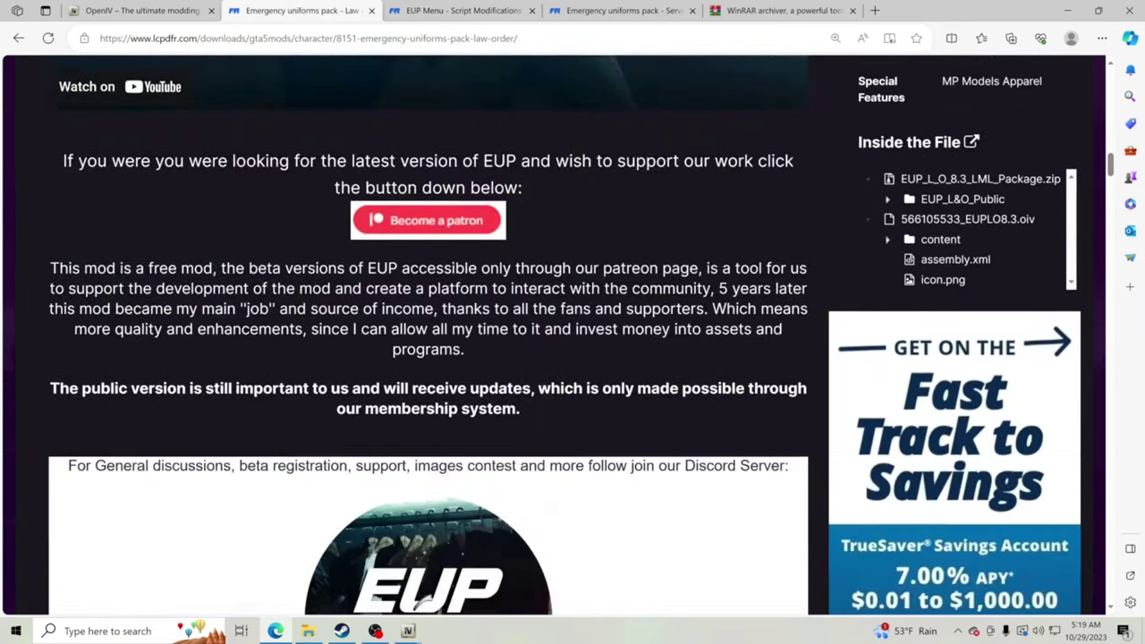
scroll(496, 360, "down", 1)
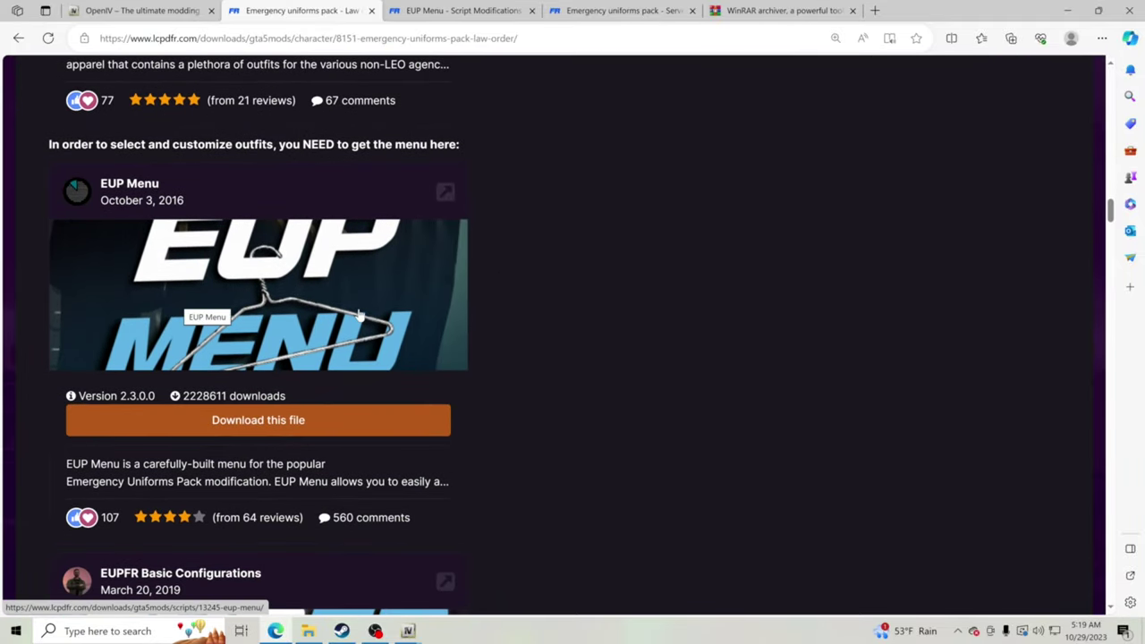
scroll(223, 215, "up", 5)
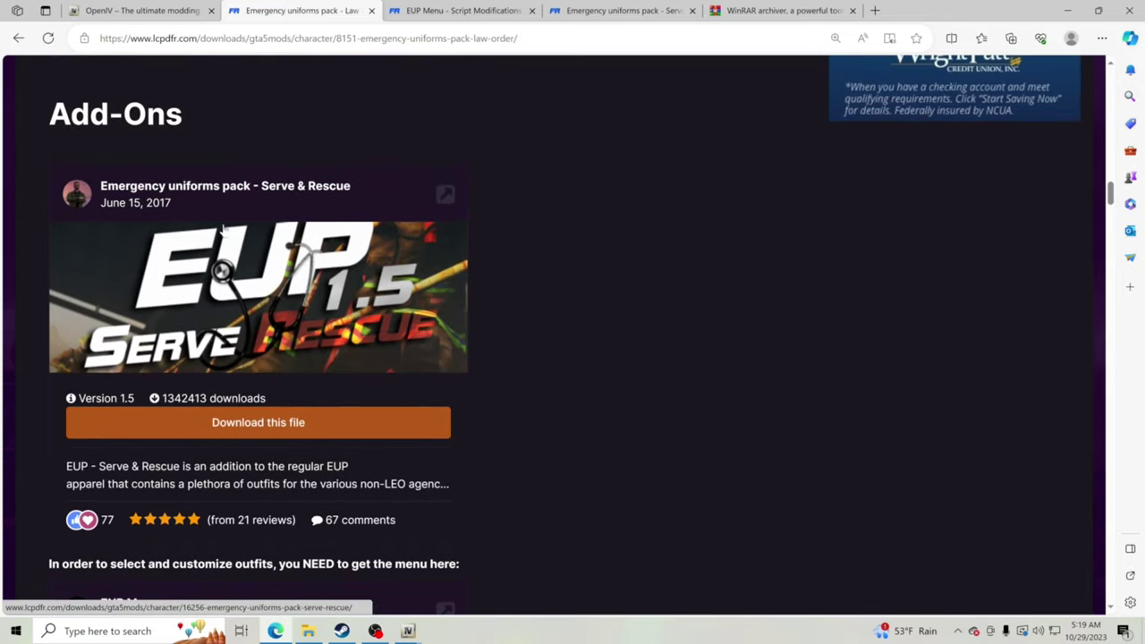
scroll(481, 380, "up", 5)
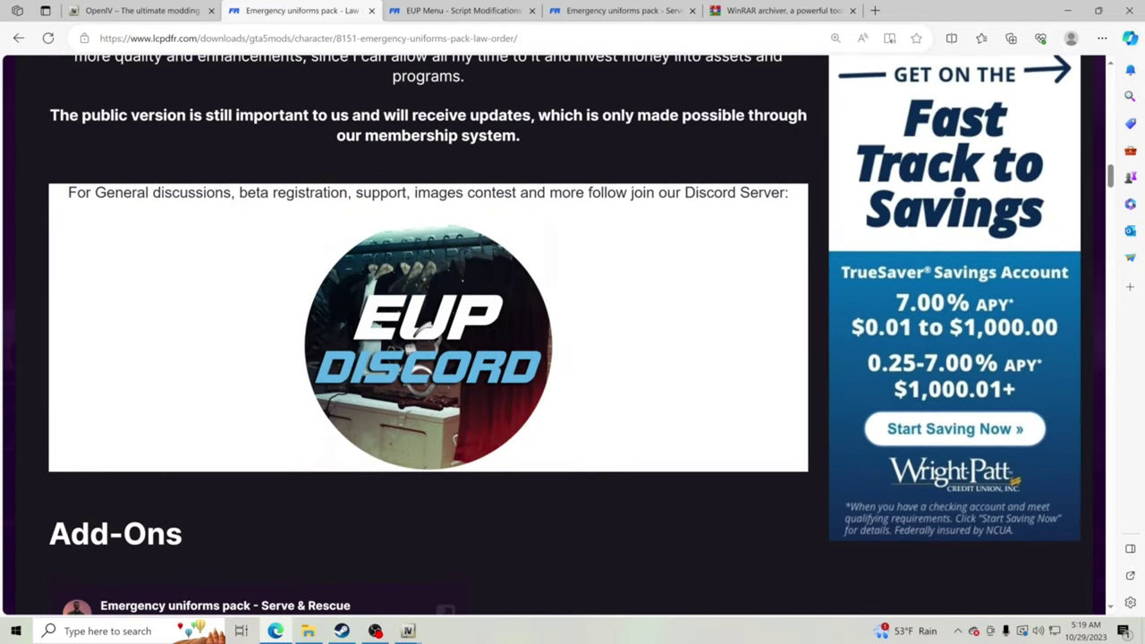
scroll(541, 360, "up", 7)
scroll(541, 361, "up", 15)
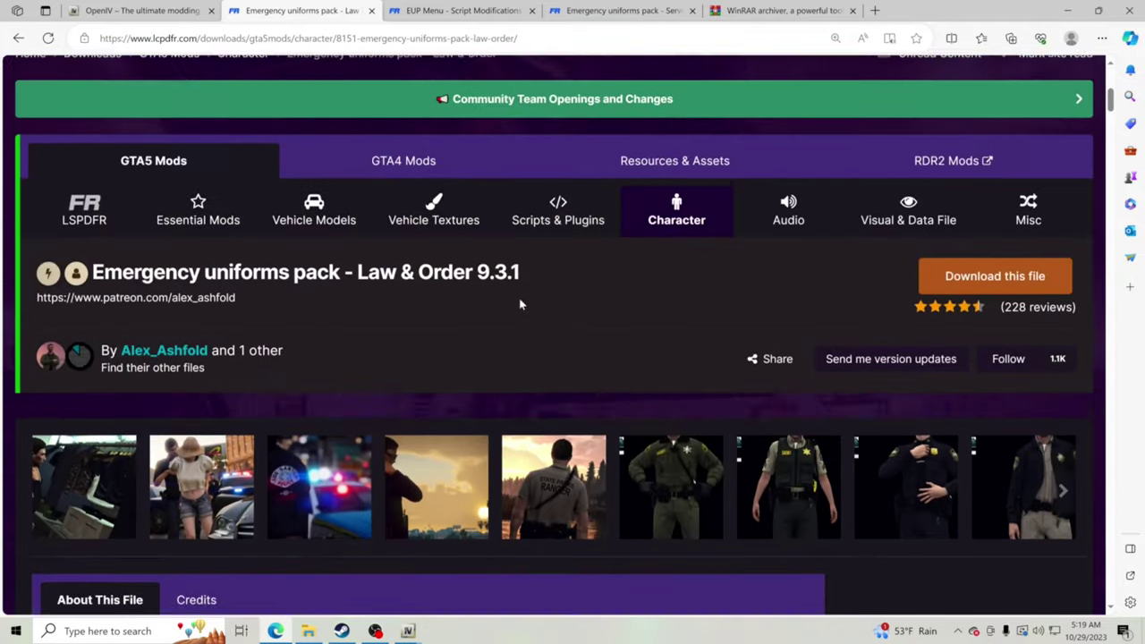
scroll(520, 304, "up", 2)
Download EUPMenu_Release_2_3_0_0.zip from the EUP Menu page, agreeing to the download terms.
left_click(474, 9)
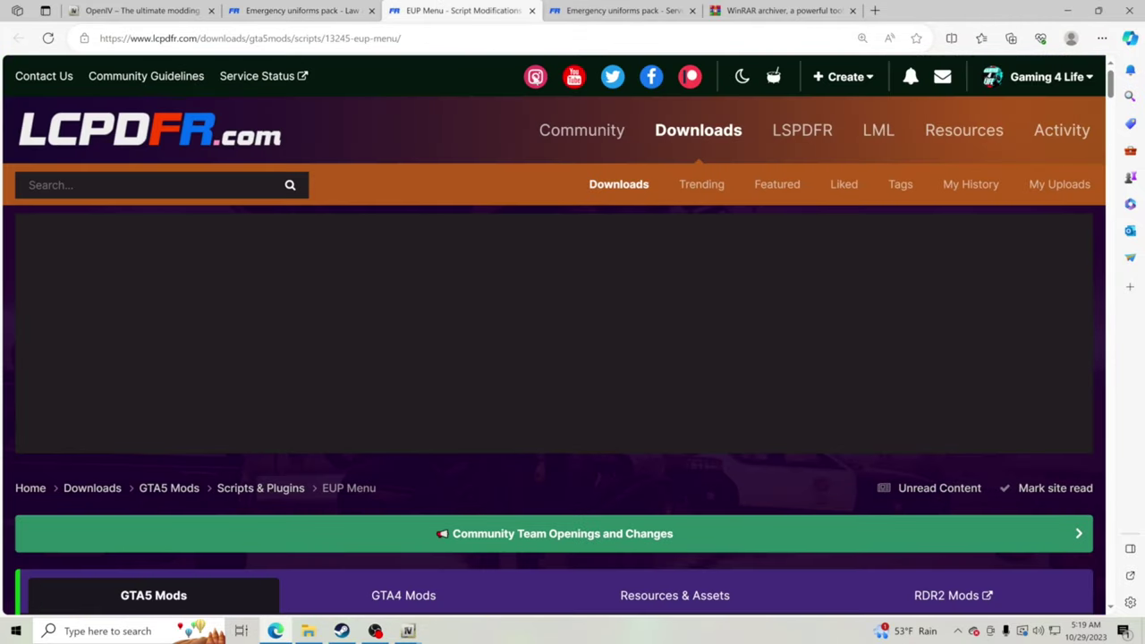
scroll(796, 278, "down", 4)
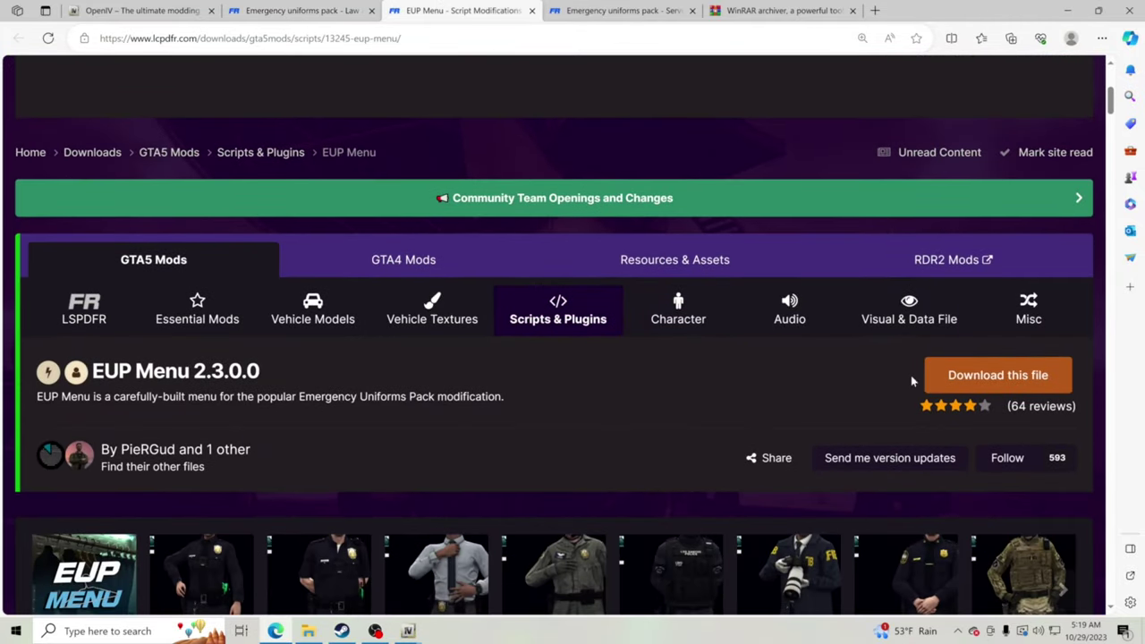
left_click(987, 377)
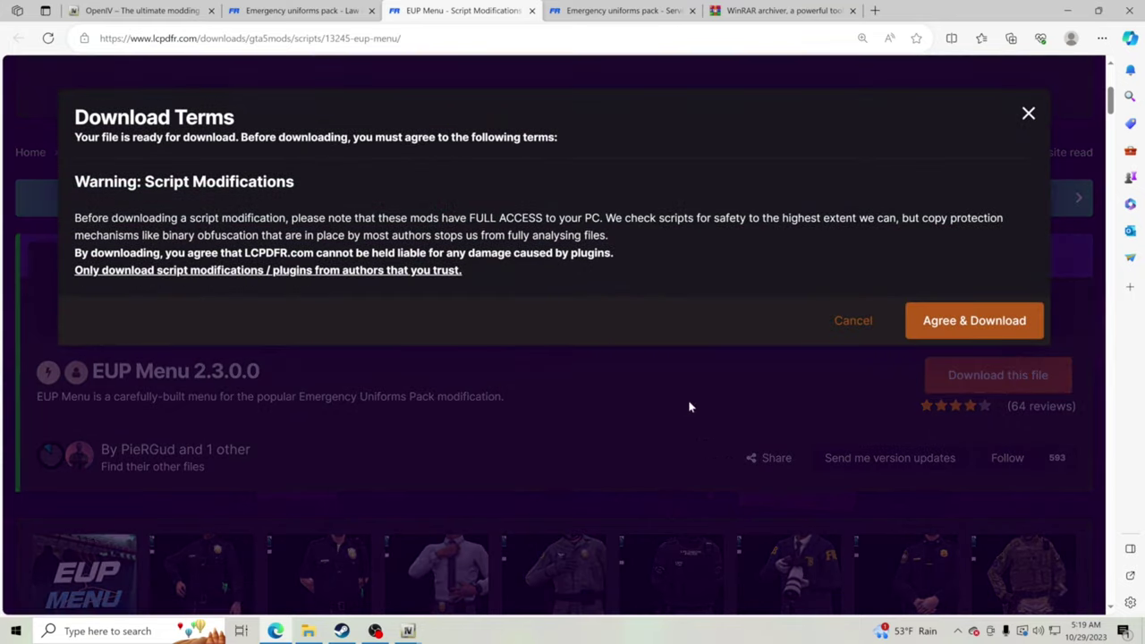
left_click(936, 331)
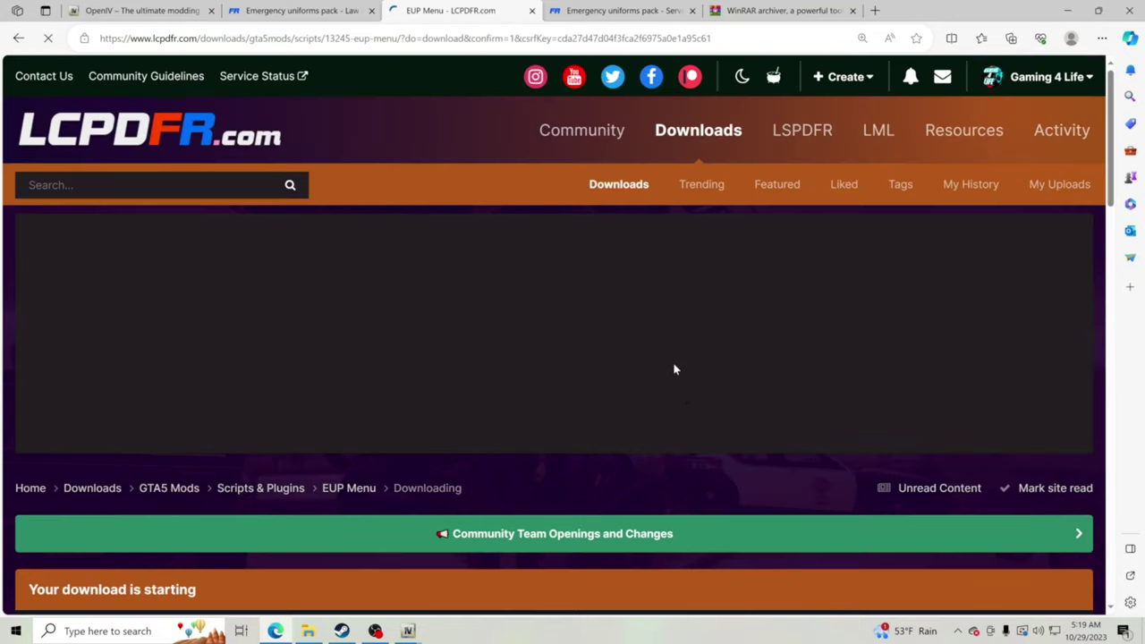
scroll(671, 365, "down", 3)
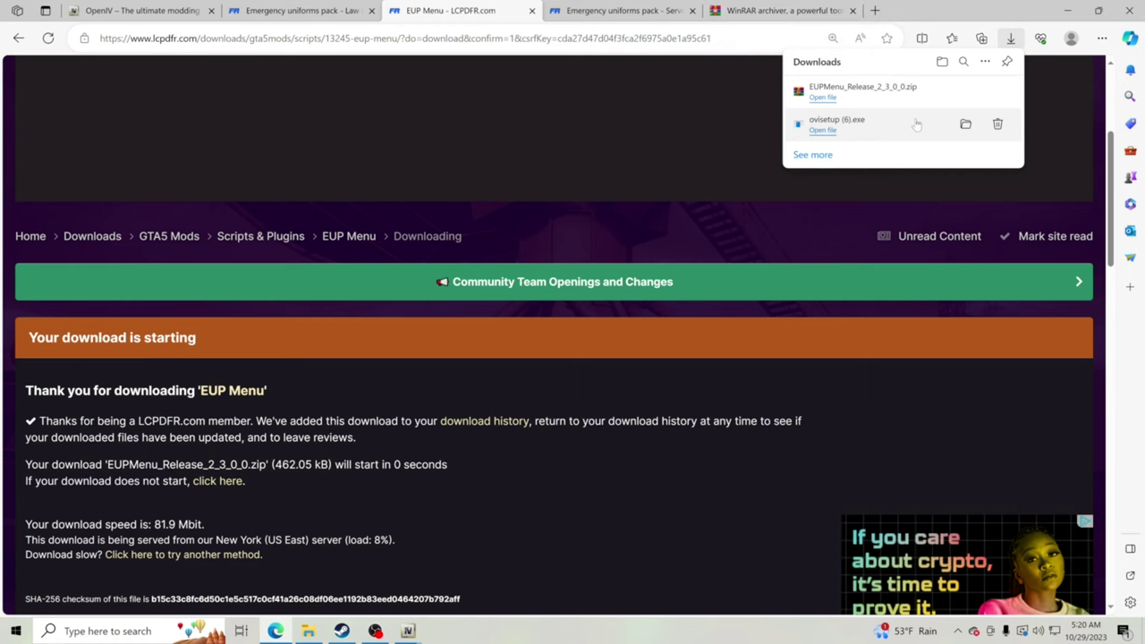
left_click(765, 10)
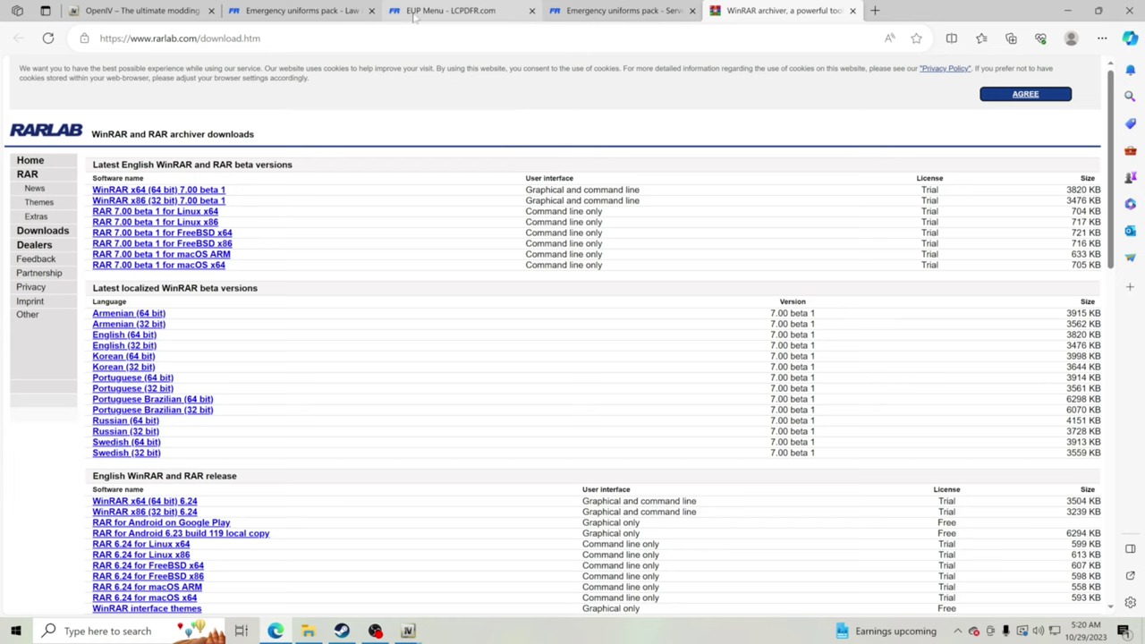
Open EUPMenu_Release_2_3_0_0.zip from Edge's Downloads list.
left_click(1102, 37)
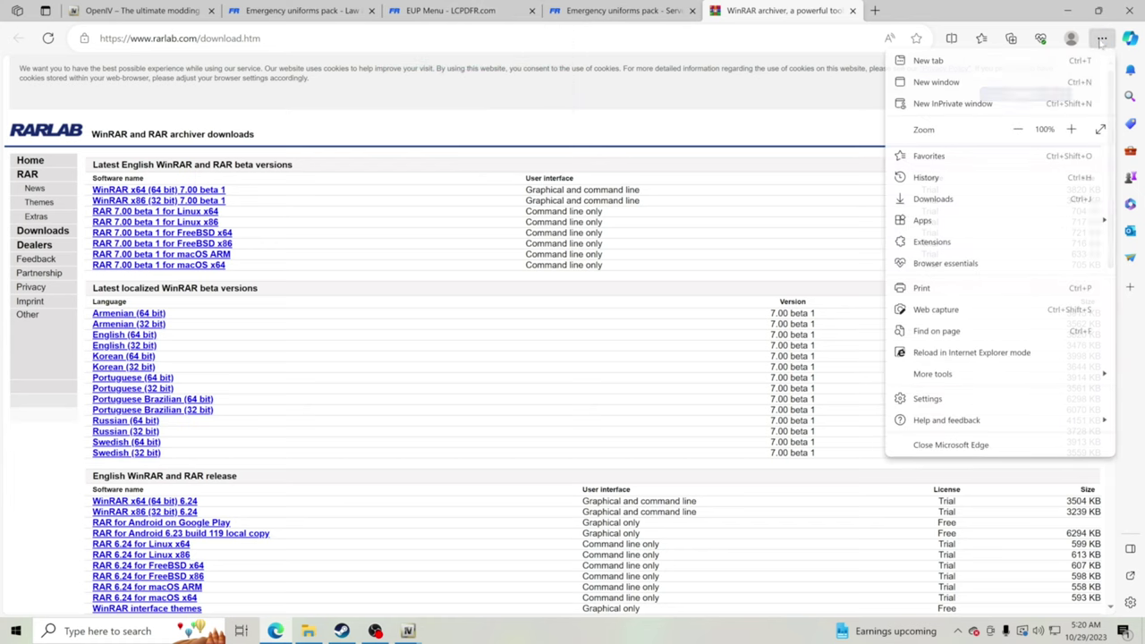
left_click(945, 201)
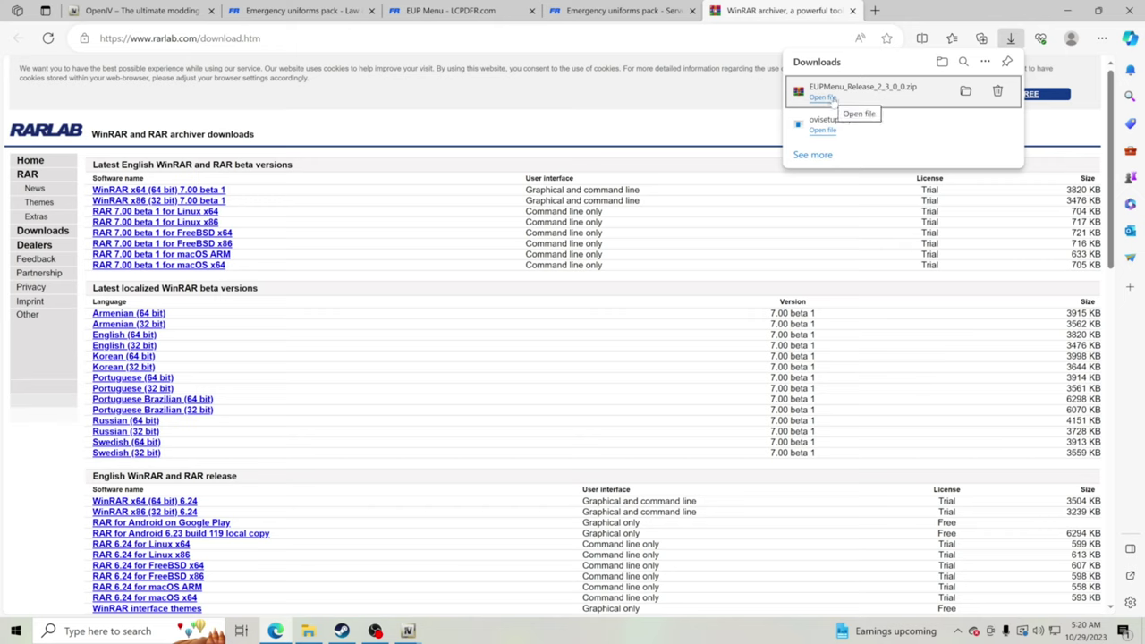
left_click(833, 98)
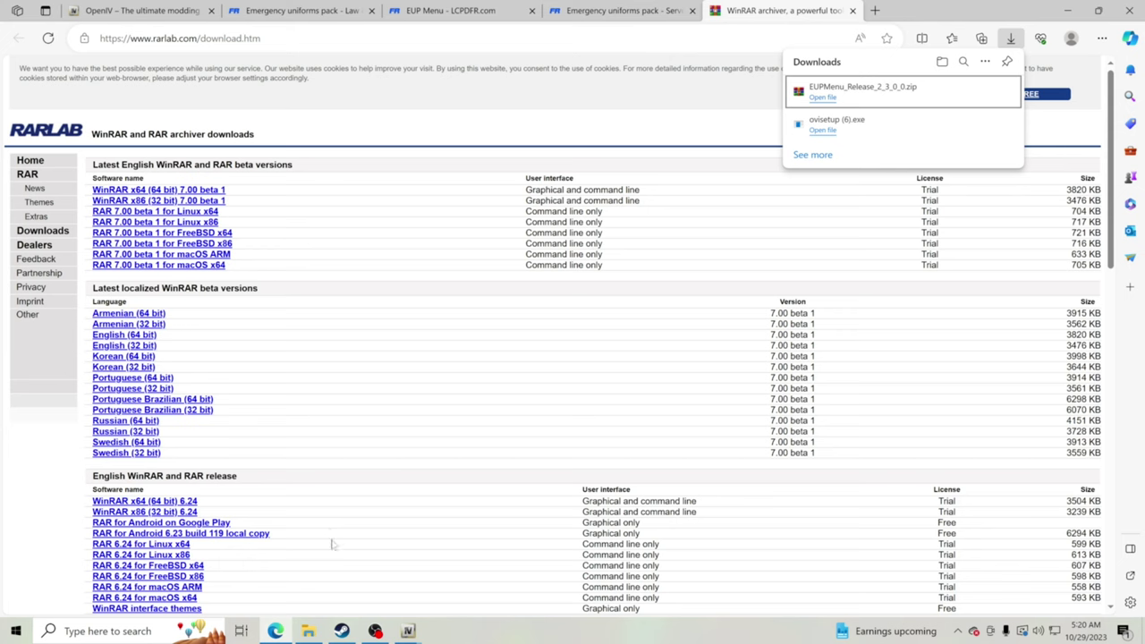
Find Downloads and open EUPMenu_Release_2_3_0_0.zip's Files folder in WinRAR.
left_click(179, 631)
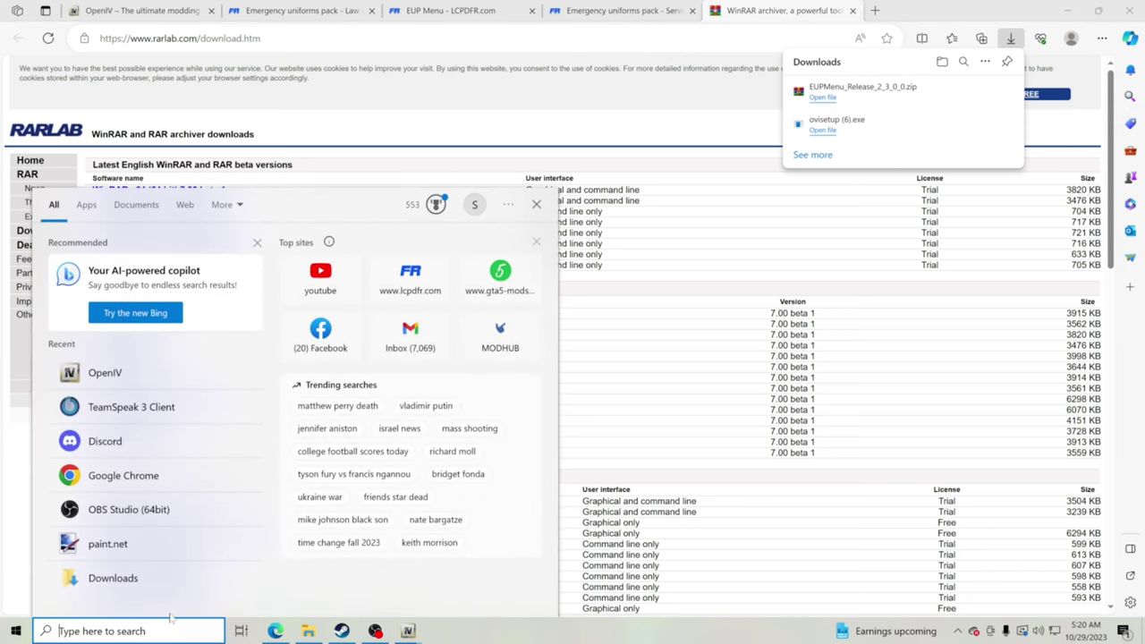
type("down")
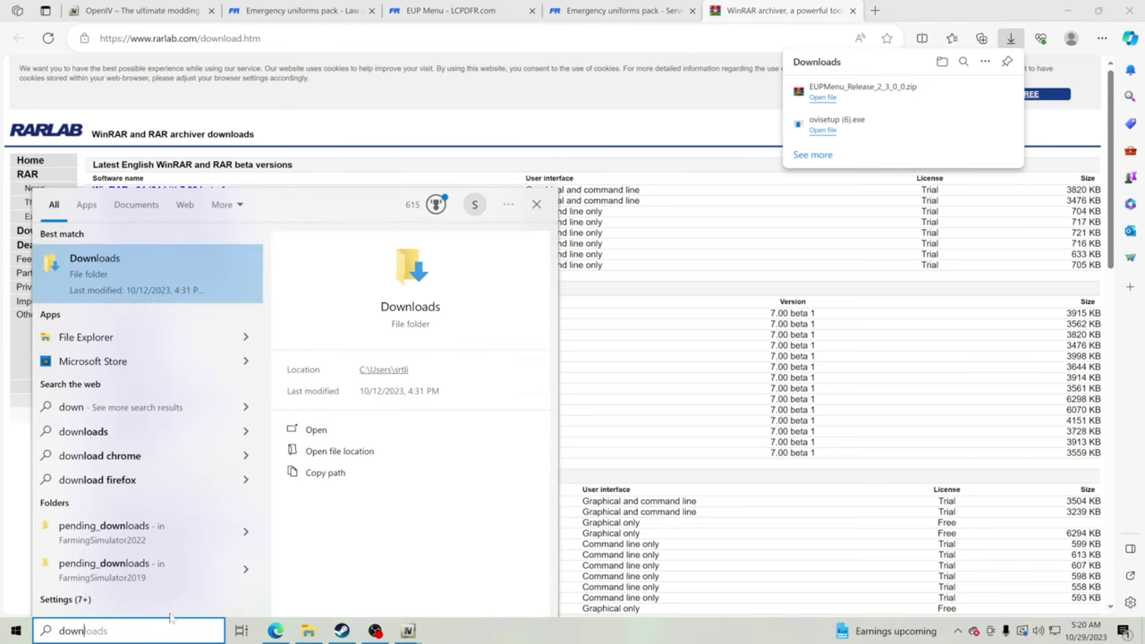
left_click(110, 290)
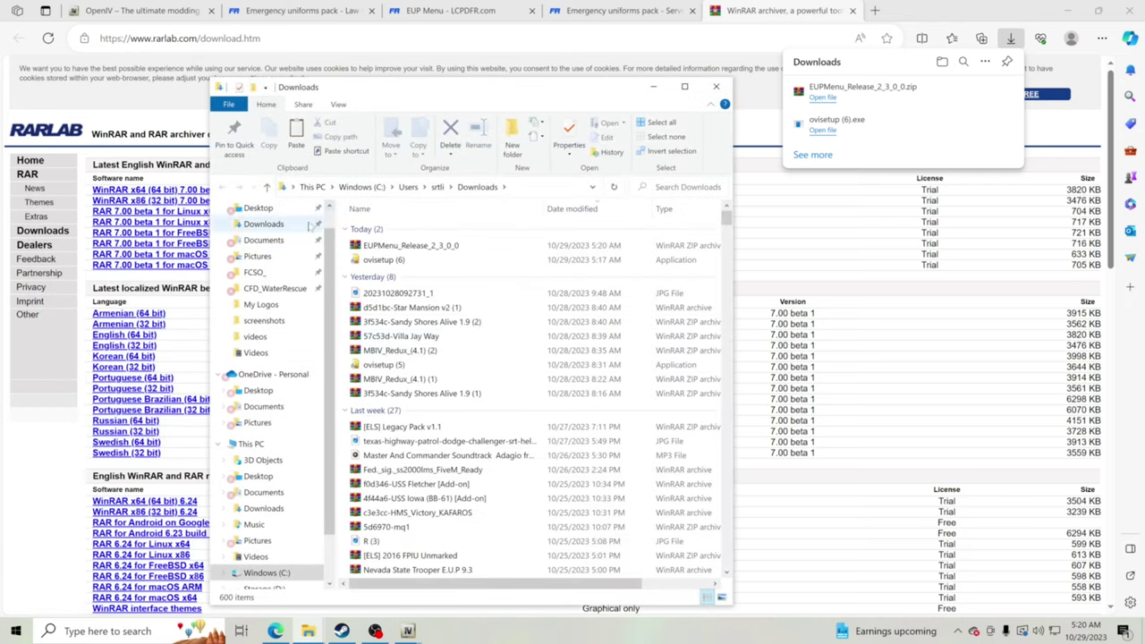
right_click(367, 246)
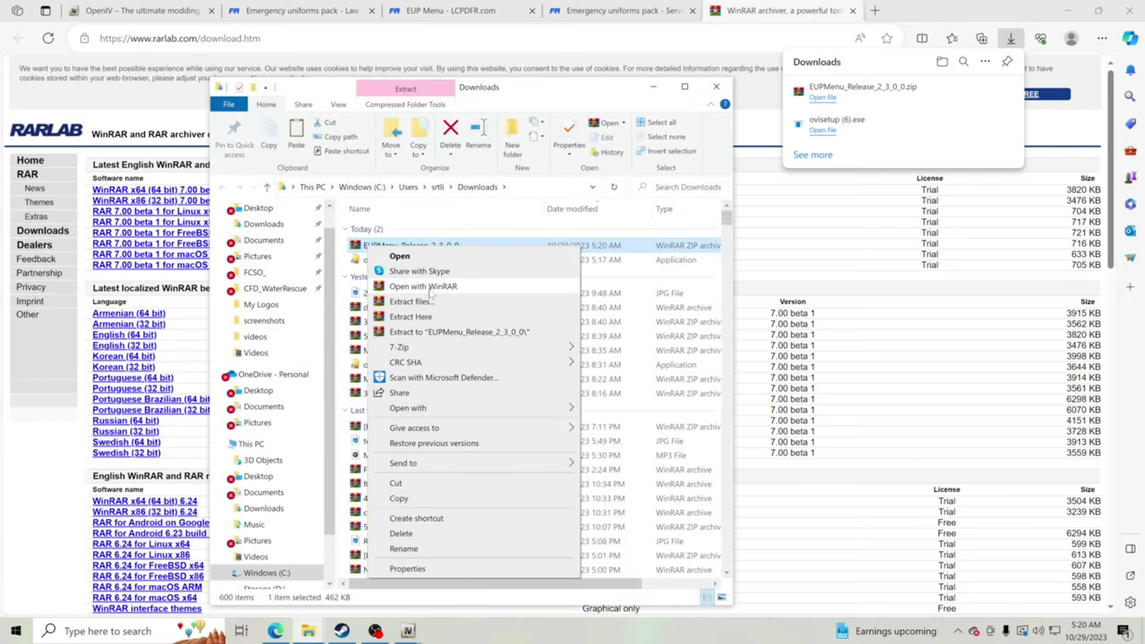
mouse_move(452, 411)
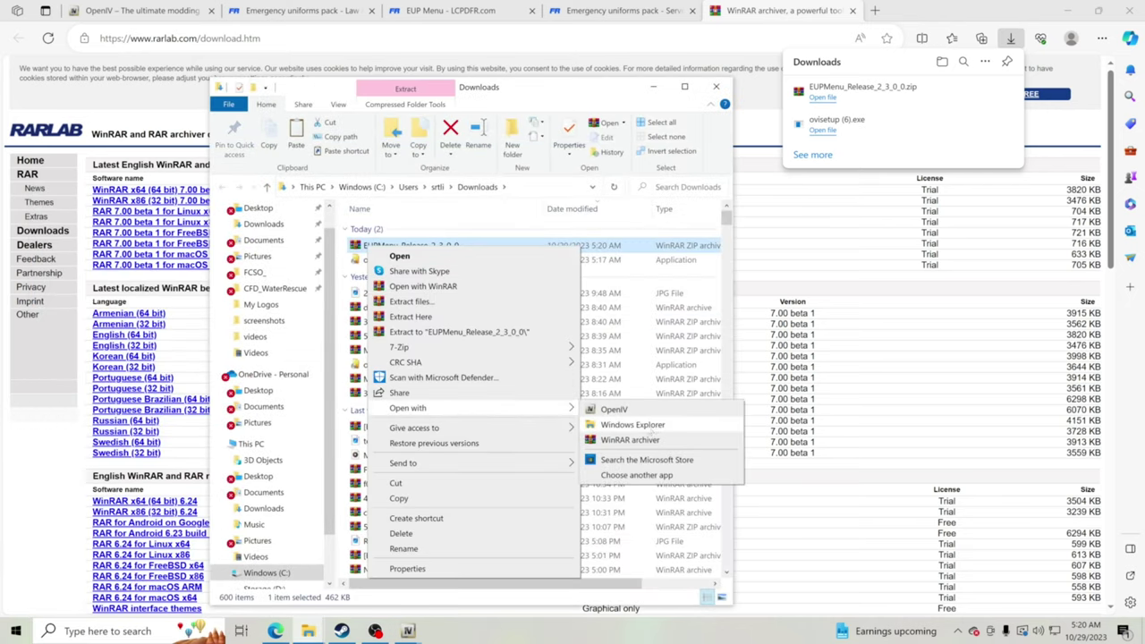
left_click(422, 286)
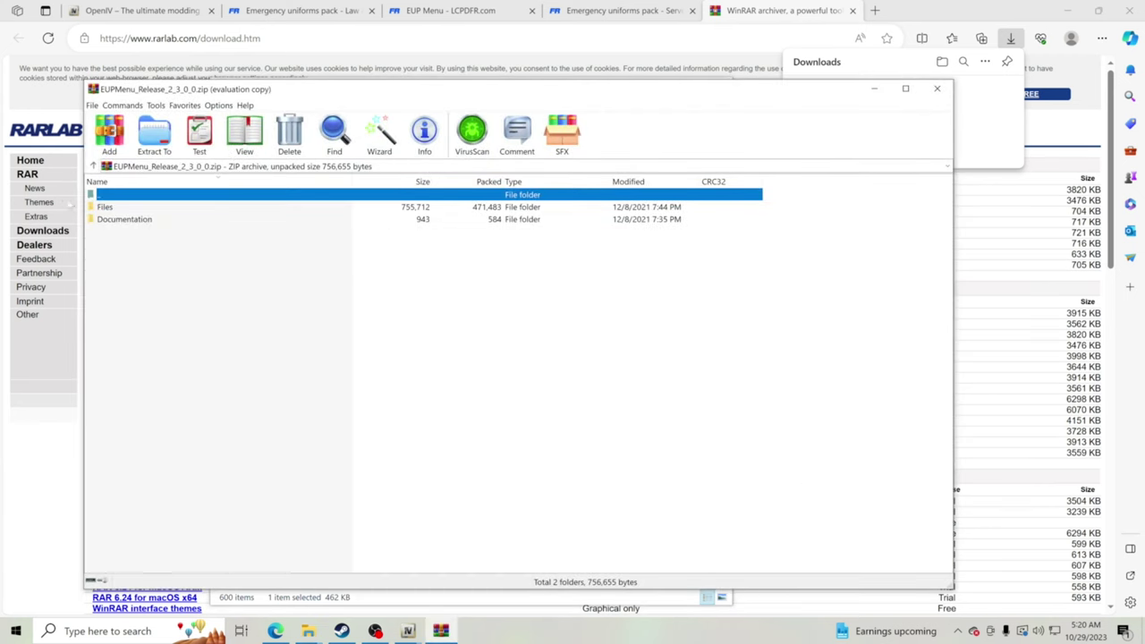
key("Escape")
double_click(126, 210)
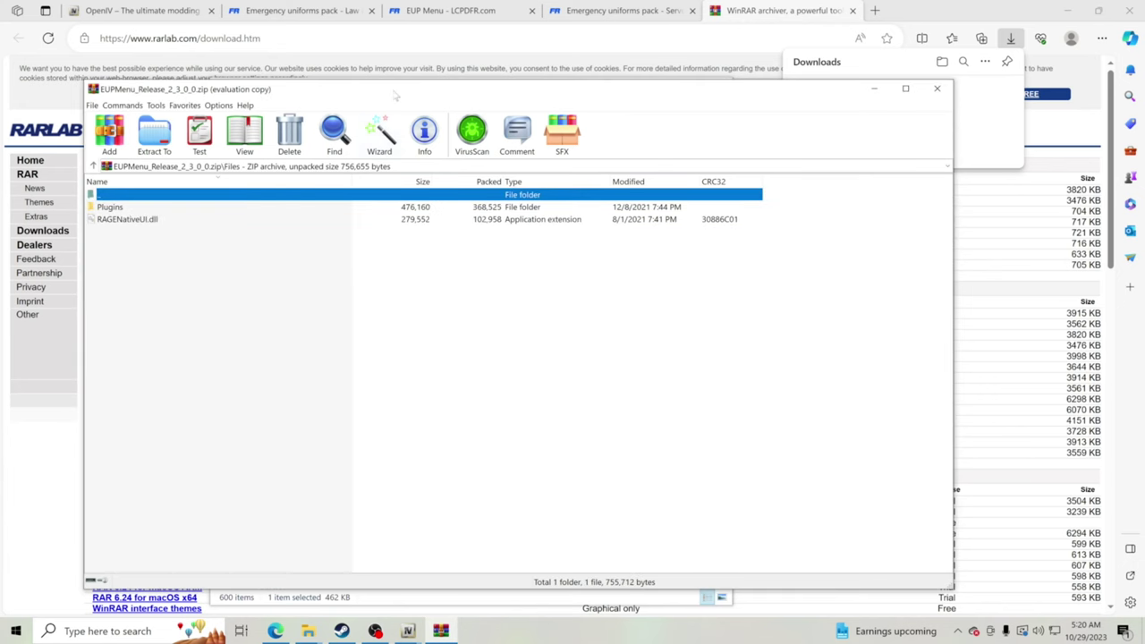
Place the archive window over the Grand Theft Auto V folder and select RAGENativeUI.dll.
left_click_drag(393, 95, 507, 92)
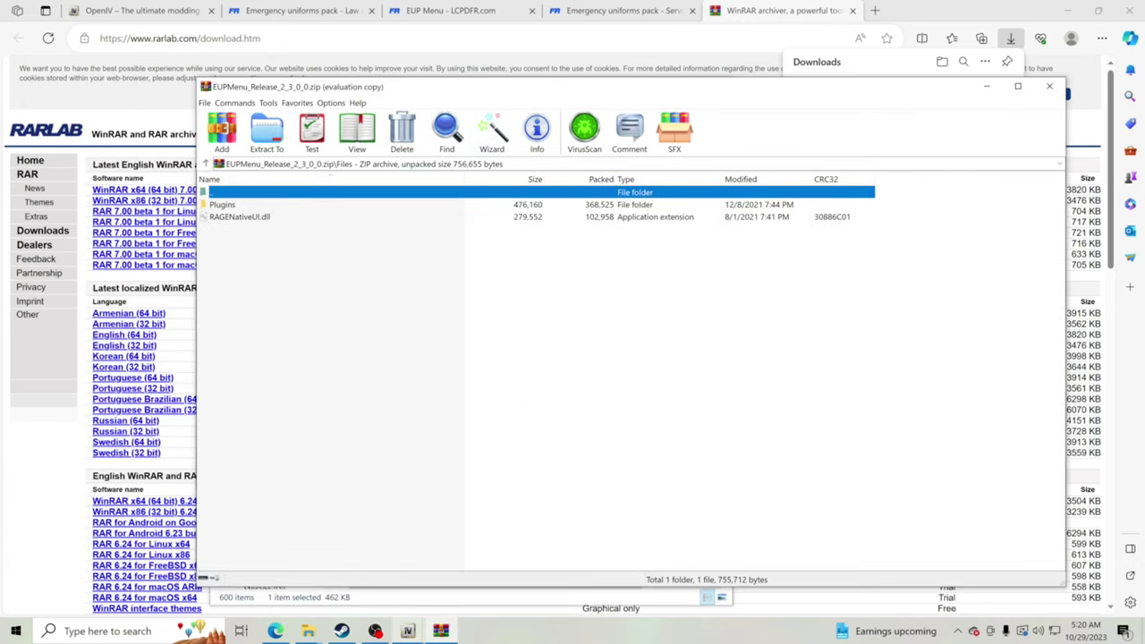
left_click(308, 631)
left_click(308, 586)
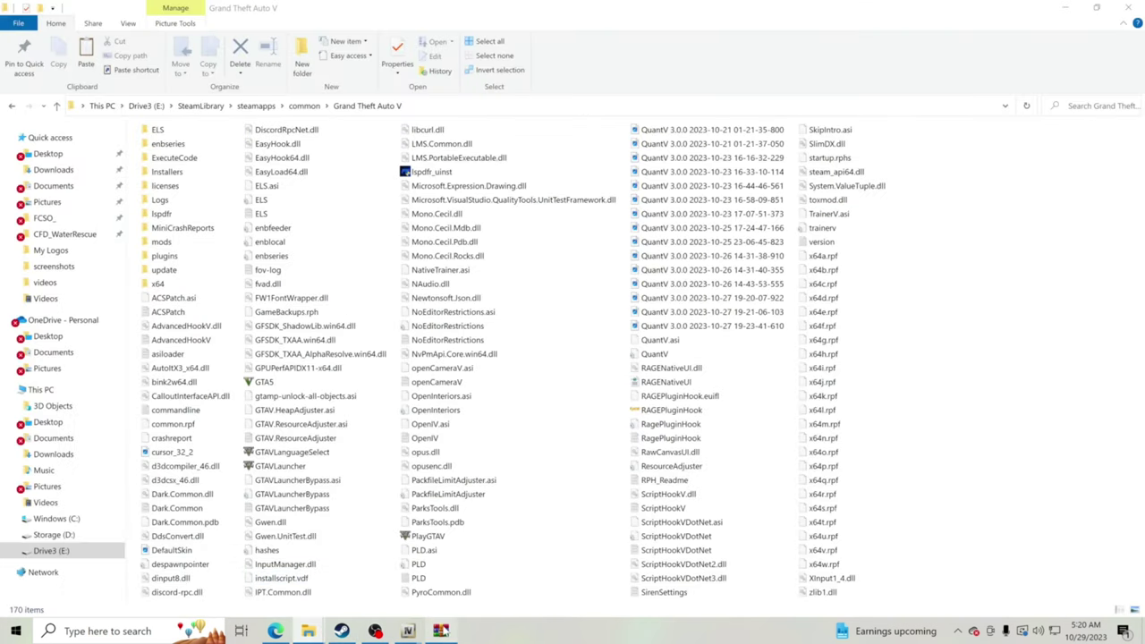
key("alt+Tab")
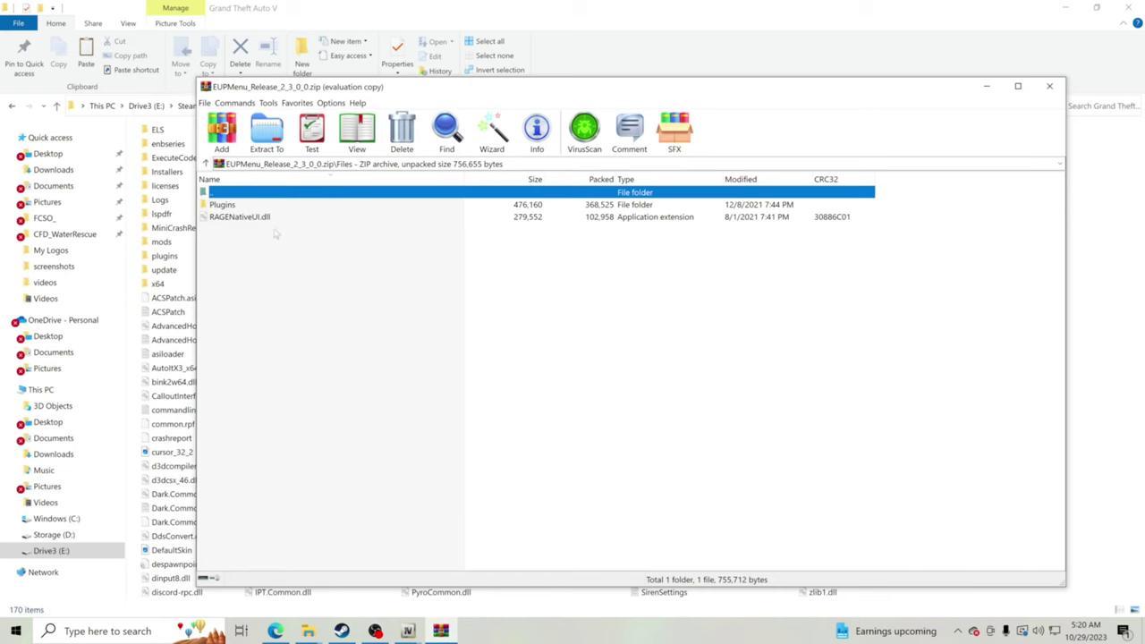
left_click_drag(714, 94, 766, 115)
left_click(642, 238)
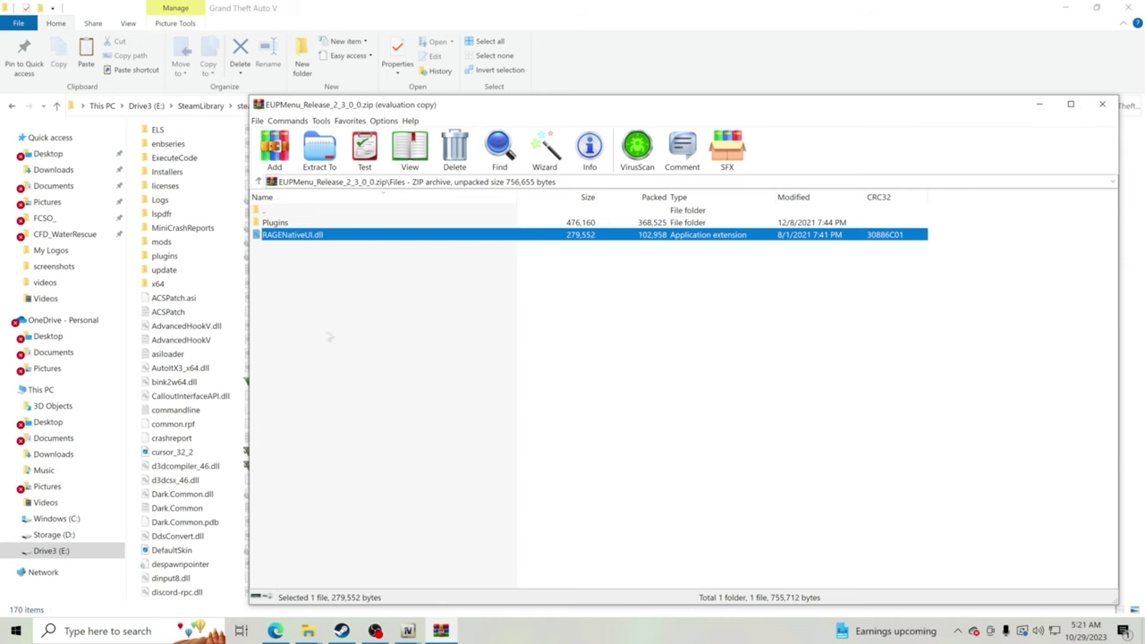
Search Bing for ragenativeui, then download and open RAGENativeUI.zip from GitHub's 1.9.2 release.
left_click(276, 631)
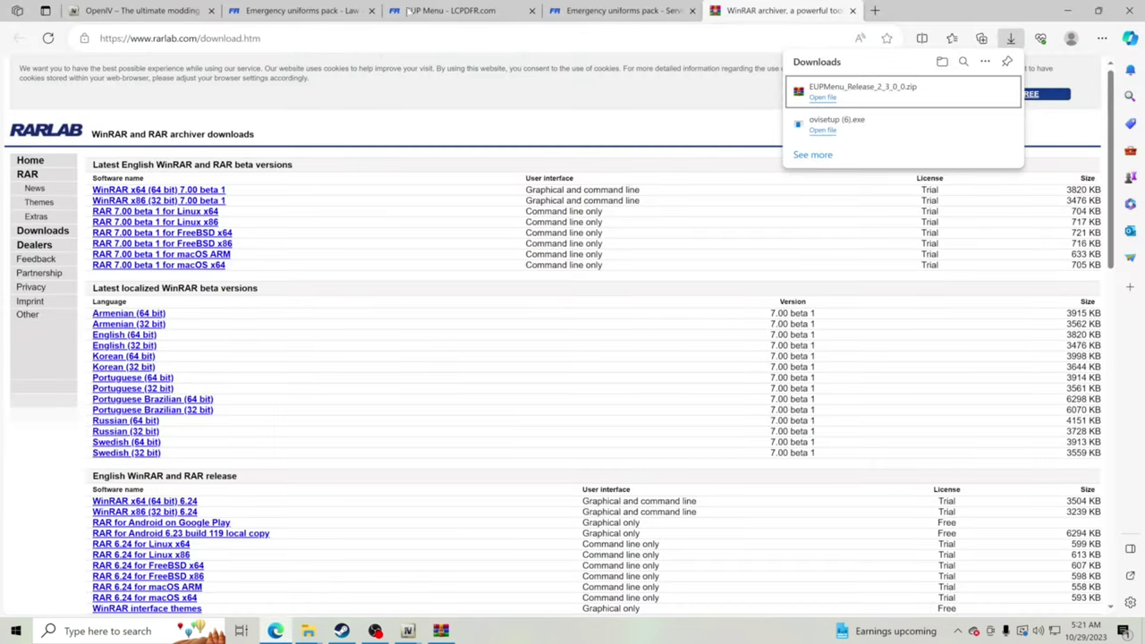
key("ctrl+t")
type("raGenativeui")
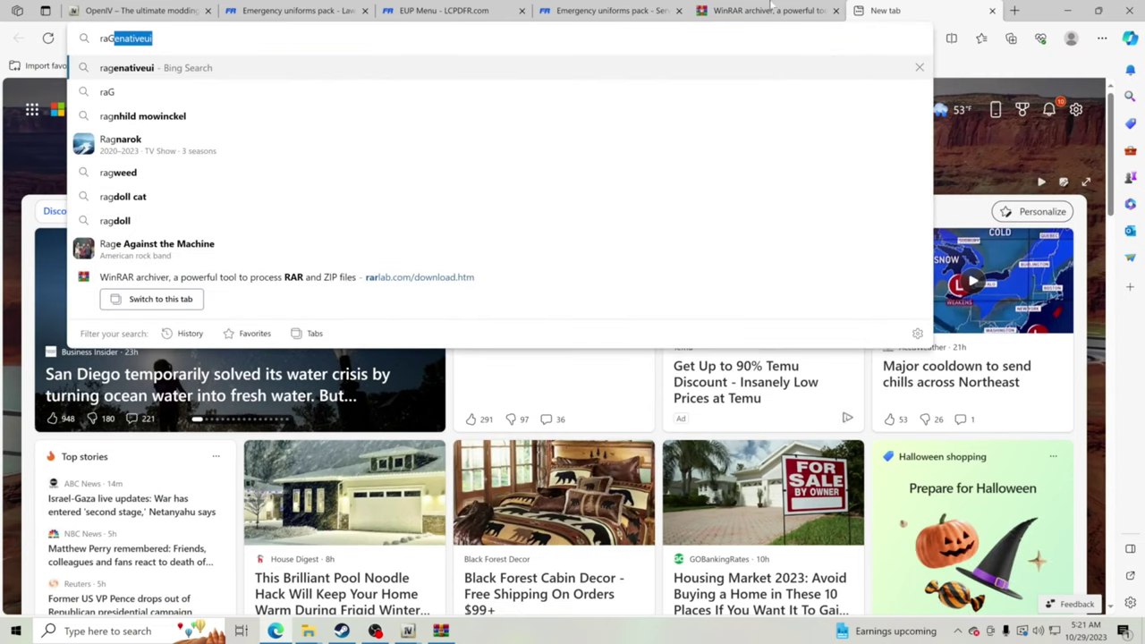
left_click(152, 70)
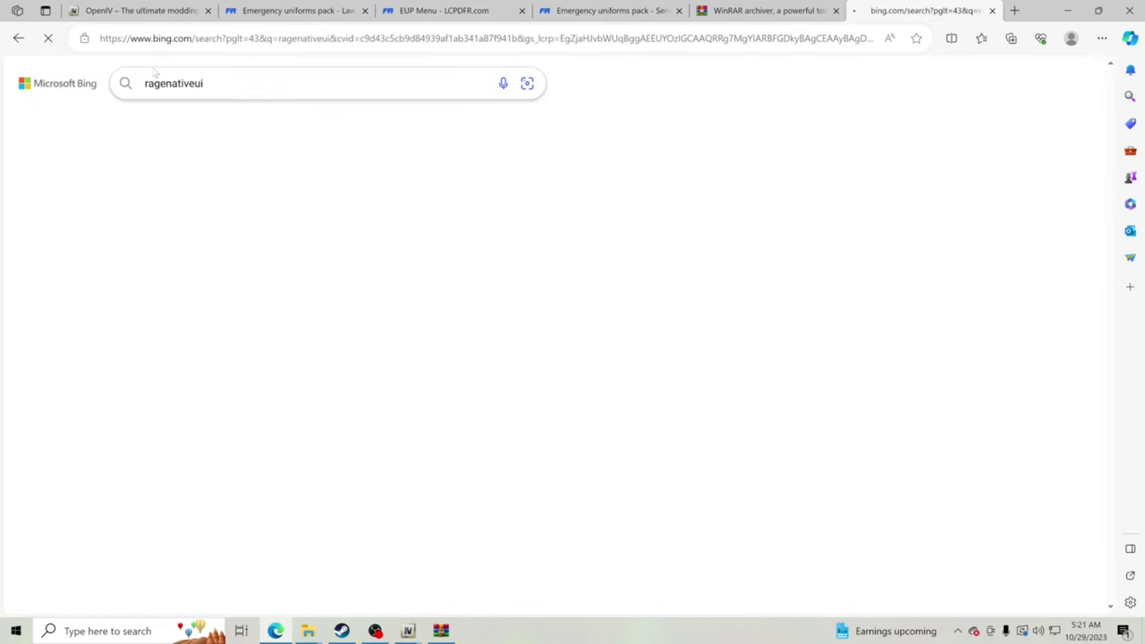
left_click(221, 215)
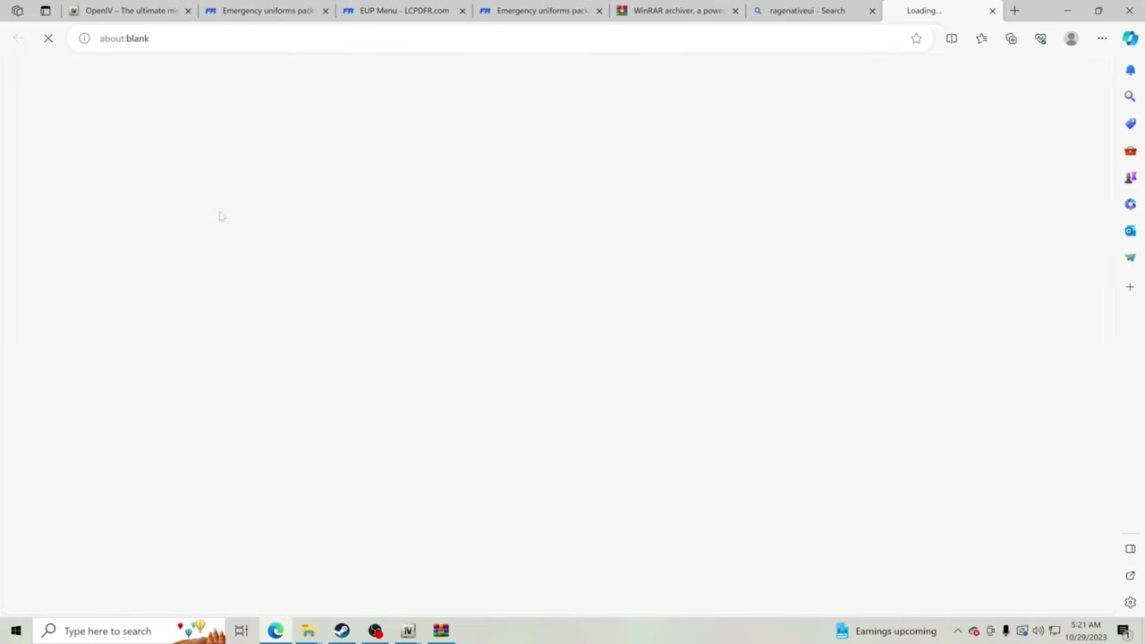
scroll(552, 393, "down", 2)
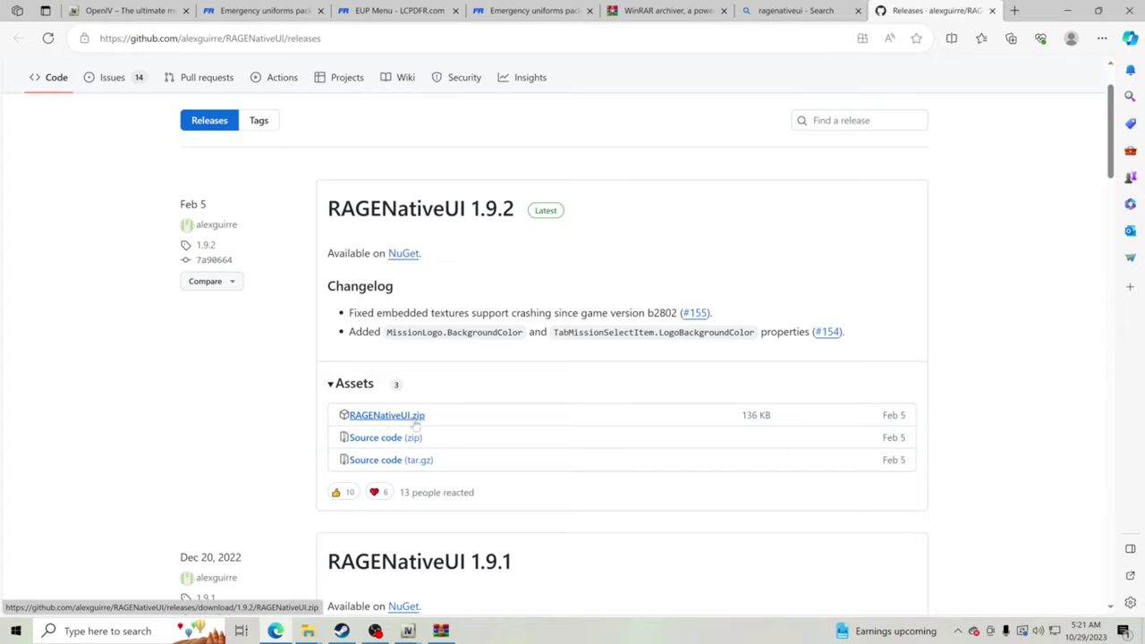
left_click(407, 417)
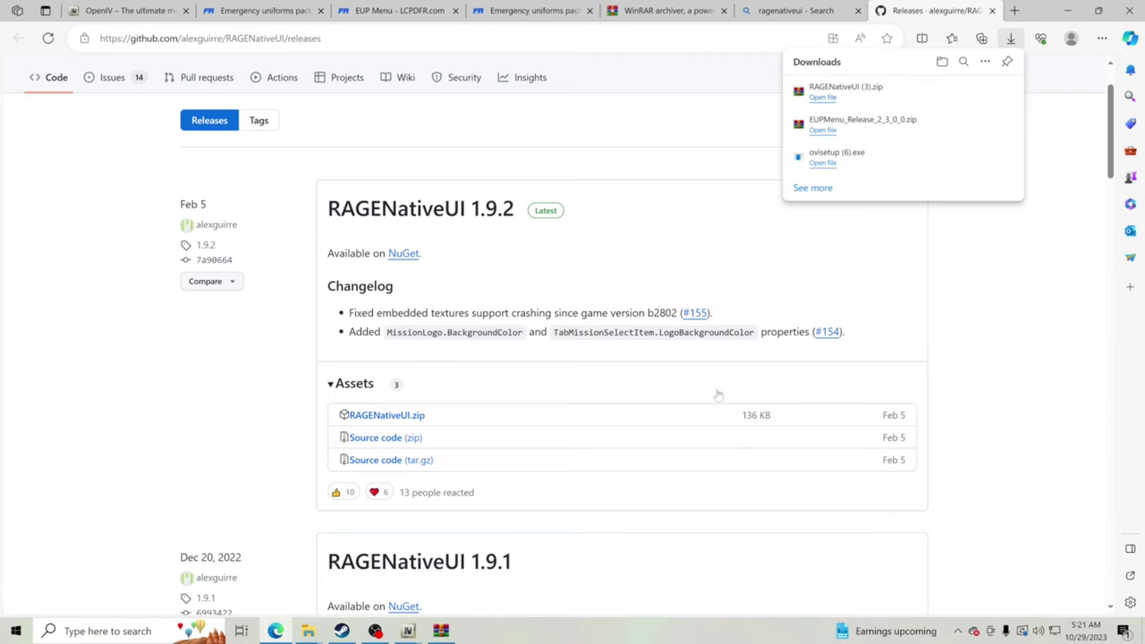
left_click(828, 96)
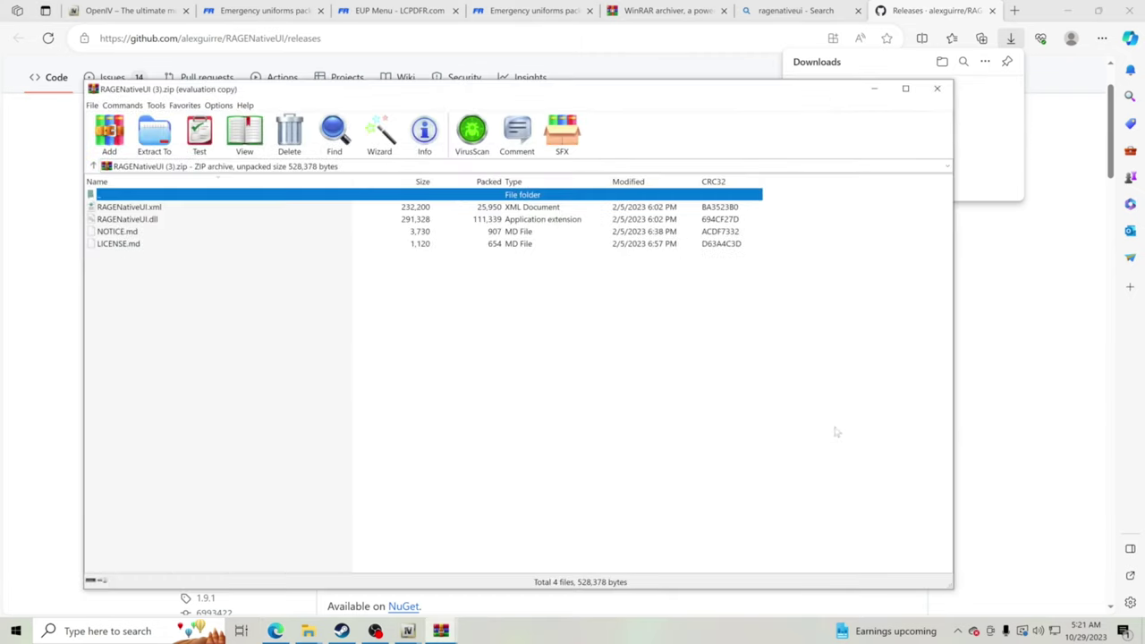
Move both archive windows aside and select the Plugins folder in the EUPMenu archive.
left_click_drag(374, 96, 598, 96)
left_click_drag(470, 93, 601, 89)
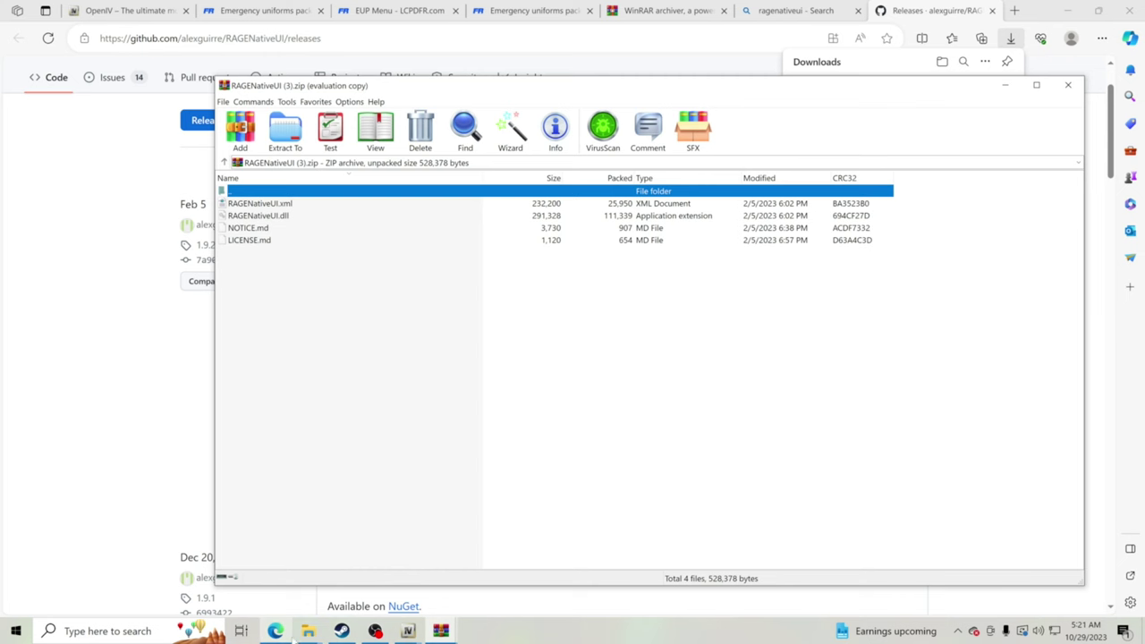
mouse_move(308, 630)
left_click(274, 575)
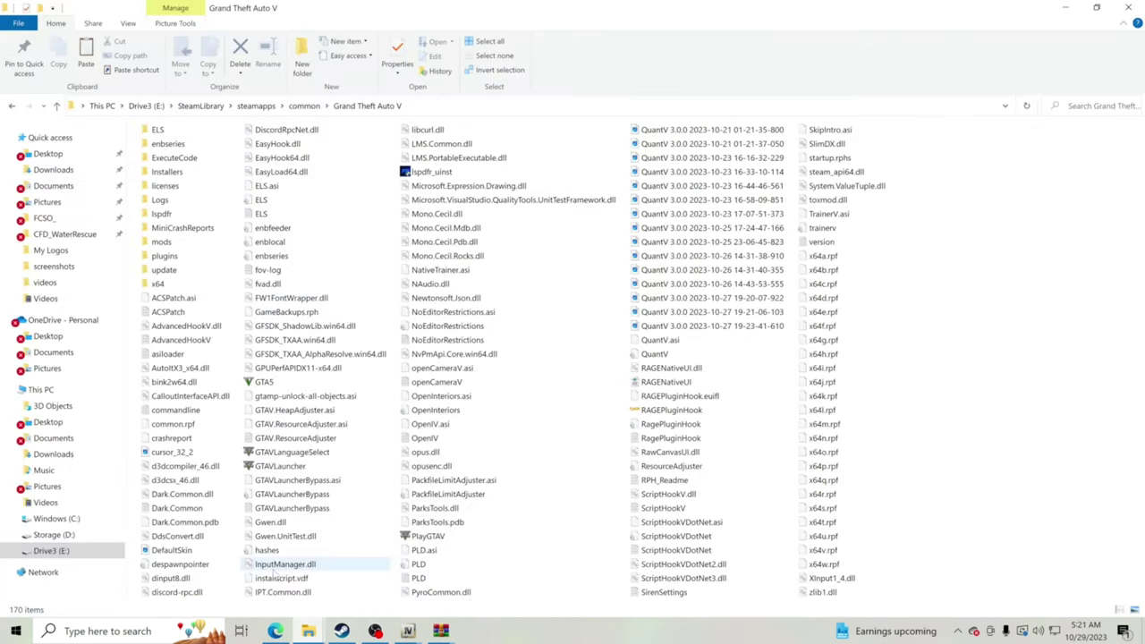
mouse_move(437, 635)
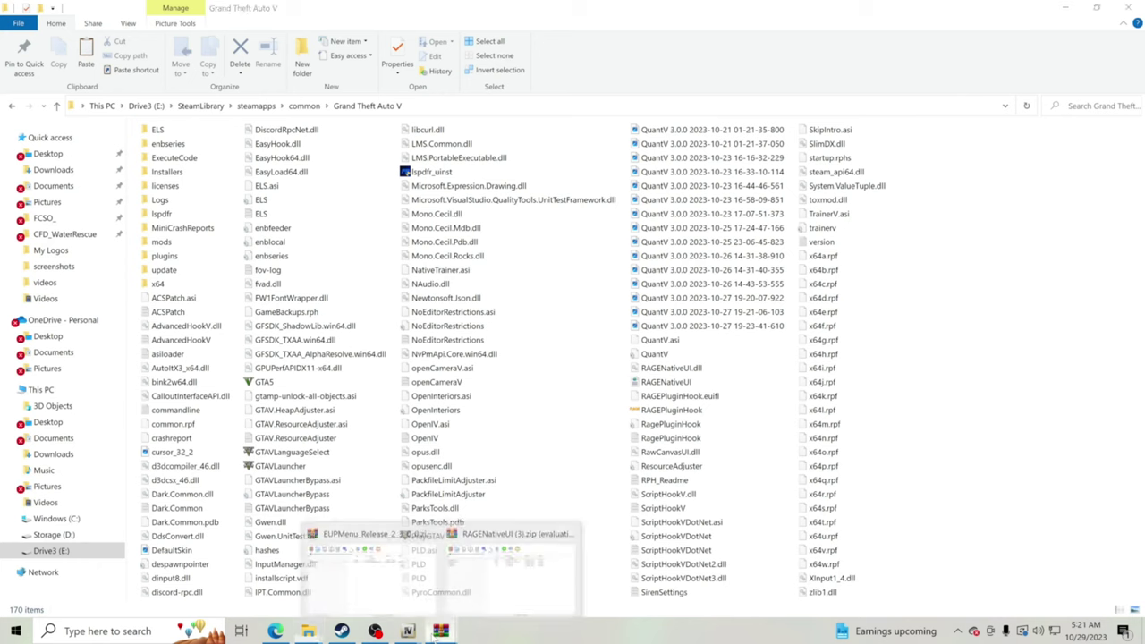
left_click(407, 563)
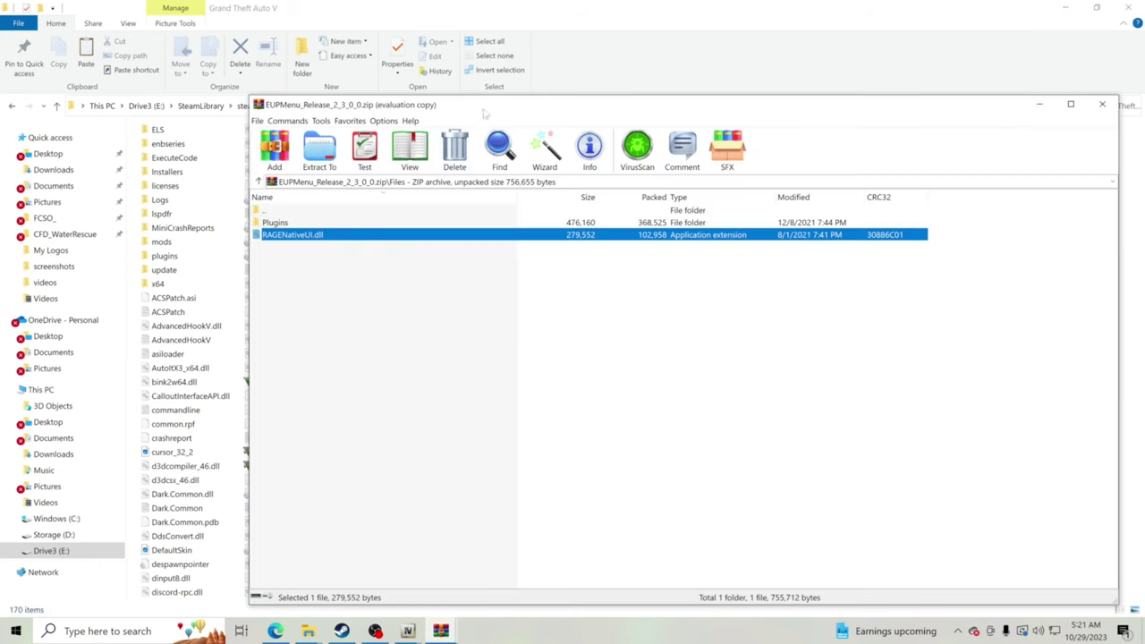
left_click_drag(484, 113, 583, 171)
left_click(395, 285)
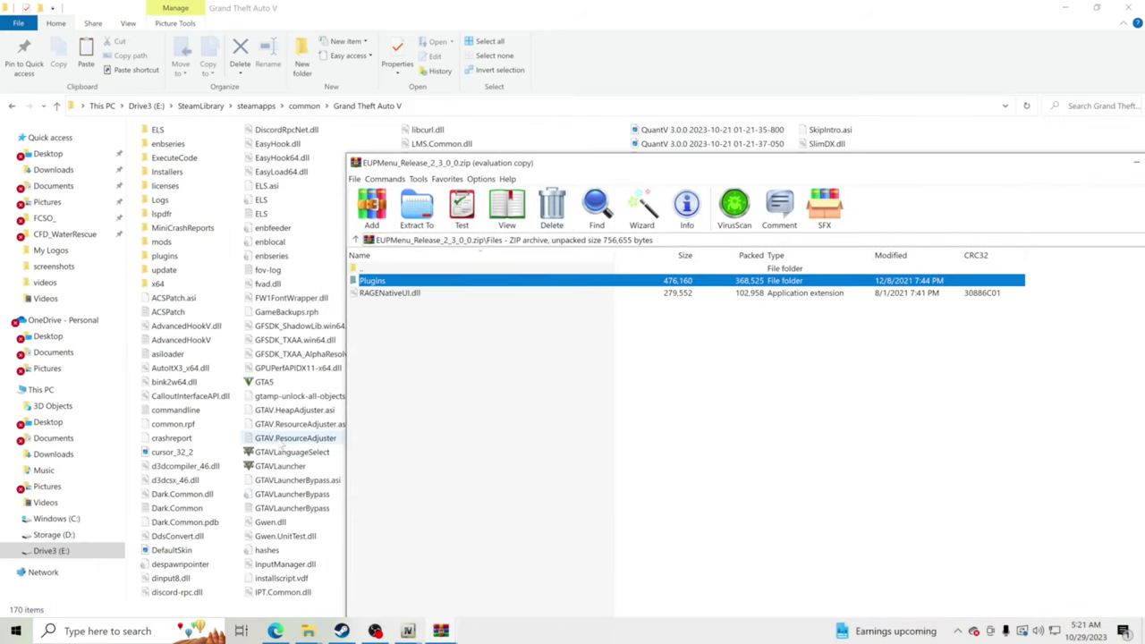
Bring the Grand Theft Auto V folder forward with no files selected.
left_click(295, 354)
left_click(164, 185)
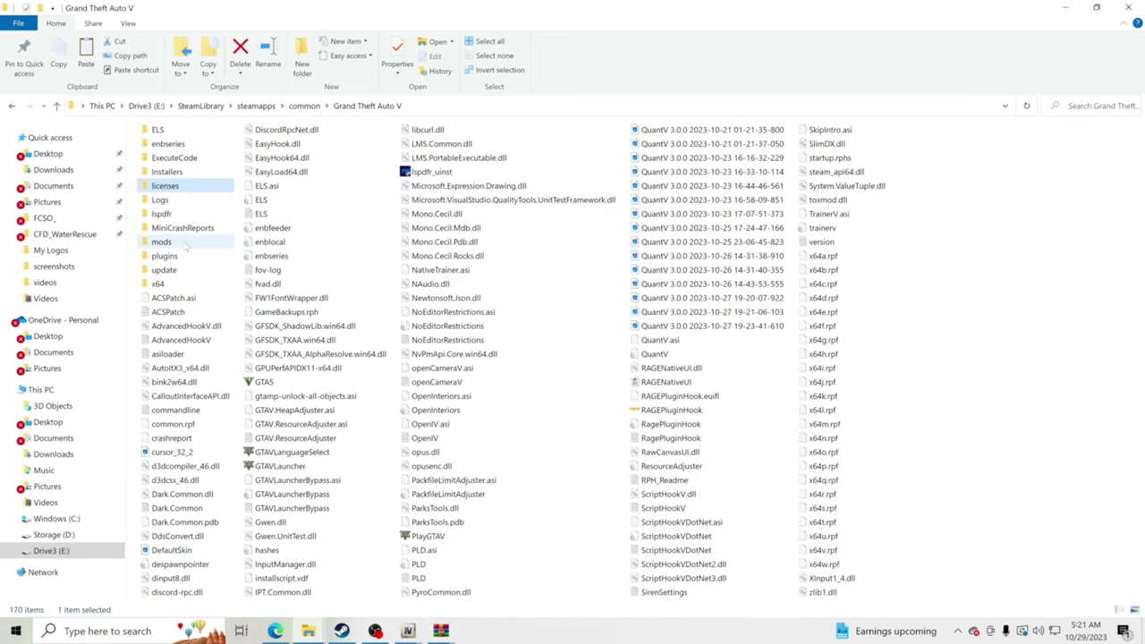
left_click(168, 144)
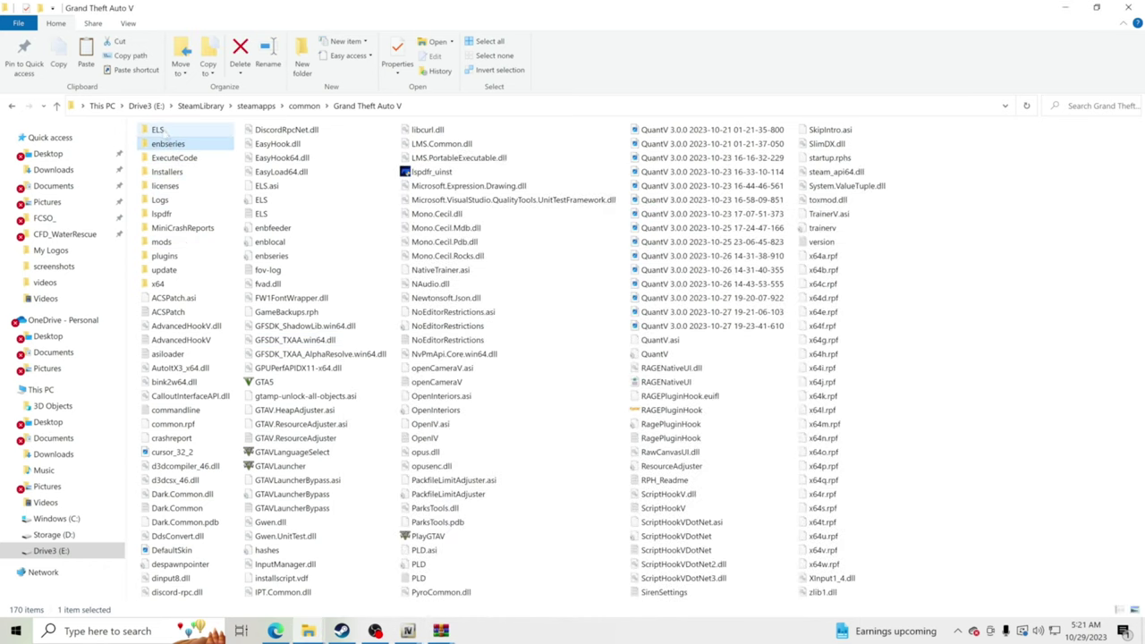
left_click(161, 200)
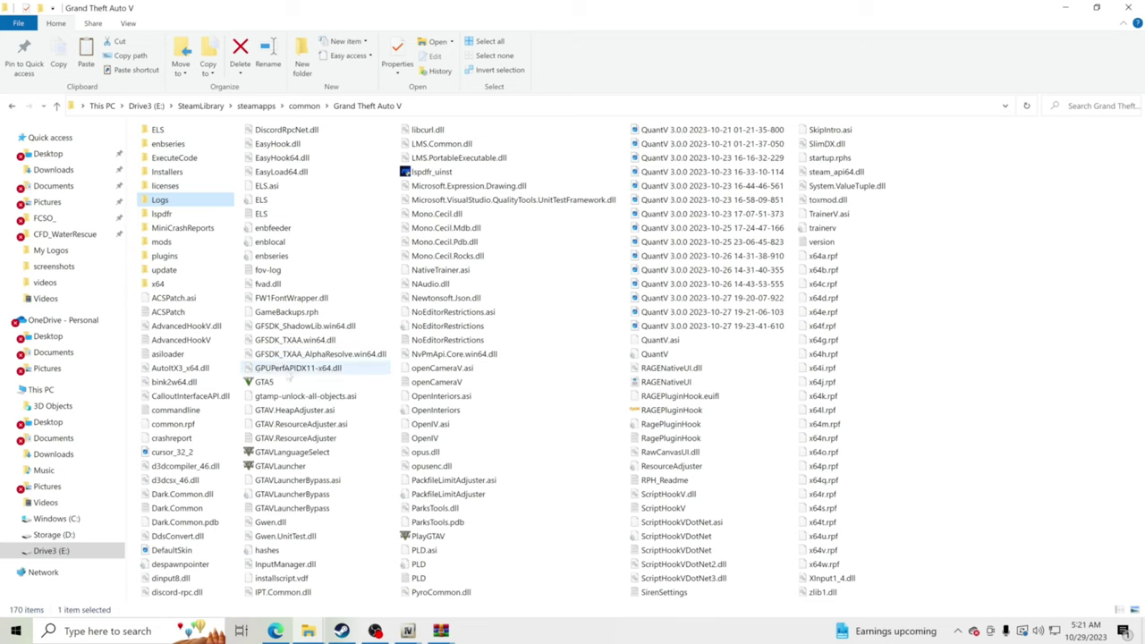
left_click(943, 329)
left_click_drag(796, 262, 1035, 483)
left_click(949, 354)
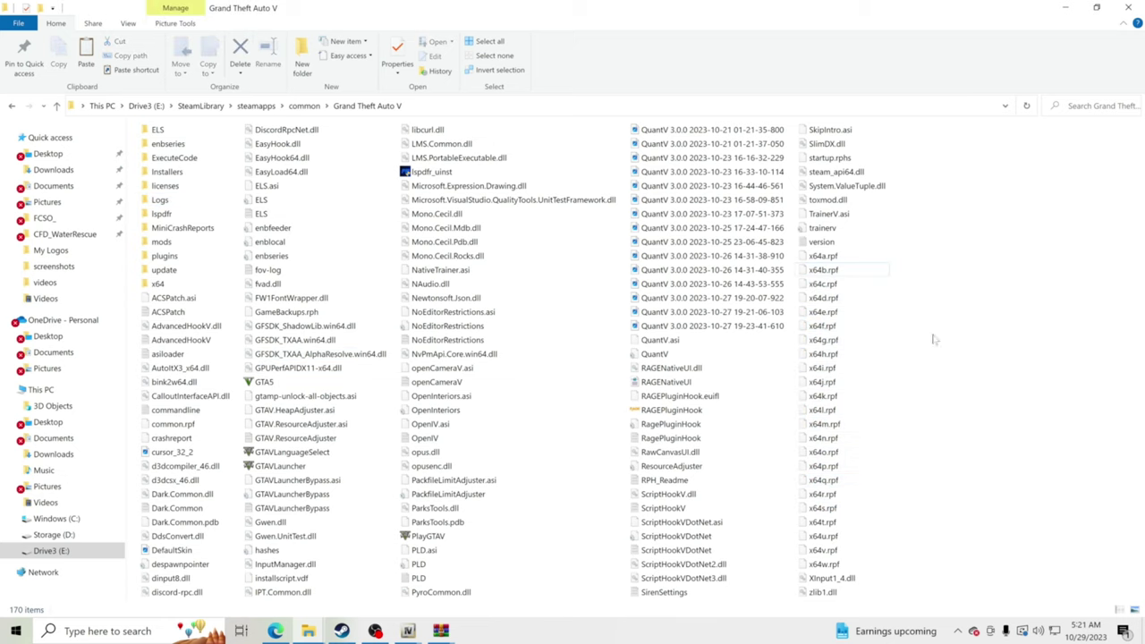
Drag Plugins and RAGENativeUI.dll from the EUPMenu archive into the game folder, replacing existing files.
mouse_move(444, 631)
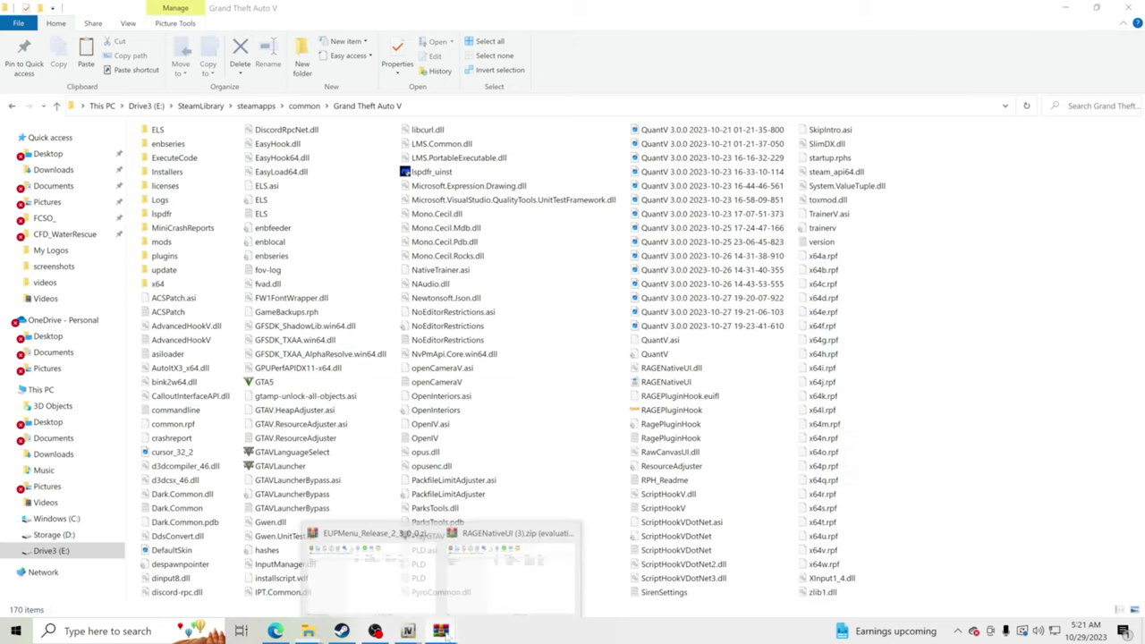
left_click(358, 564)
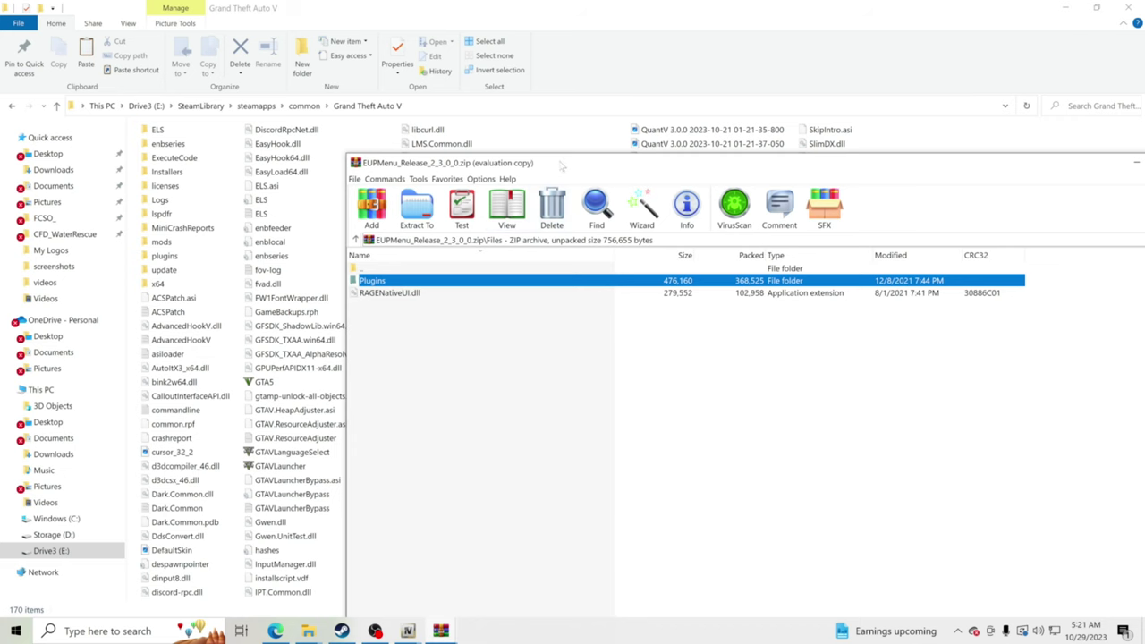
left_click_drag(537, 163, 590, 362)
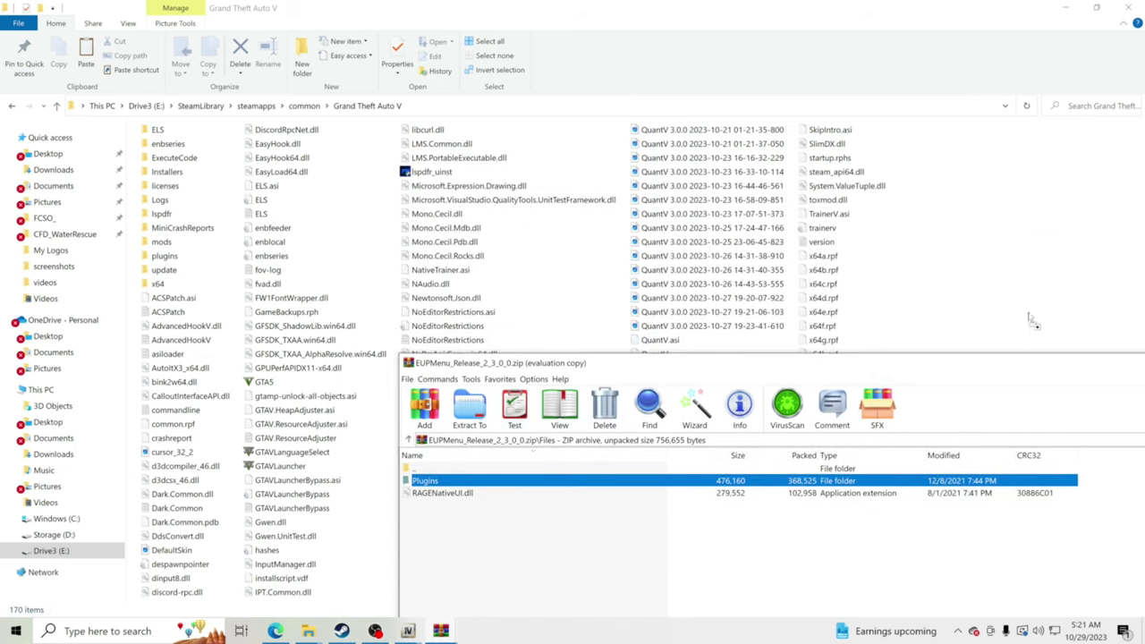
left_click_drag(982, 270, 983, 270)
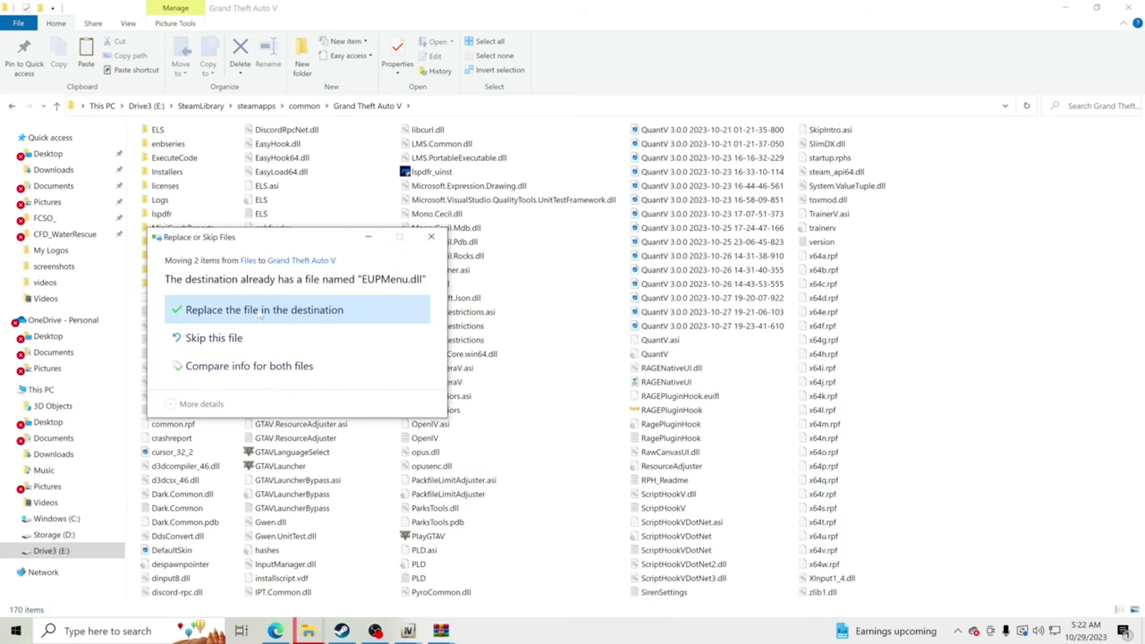
left_click(260, 316)
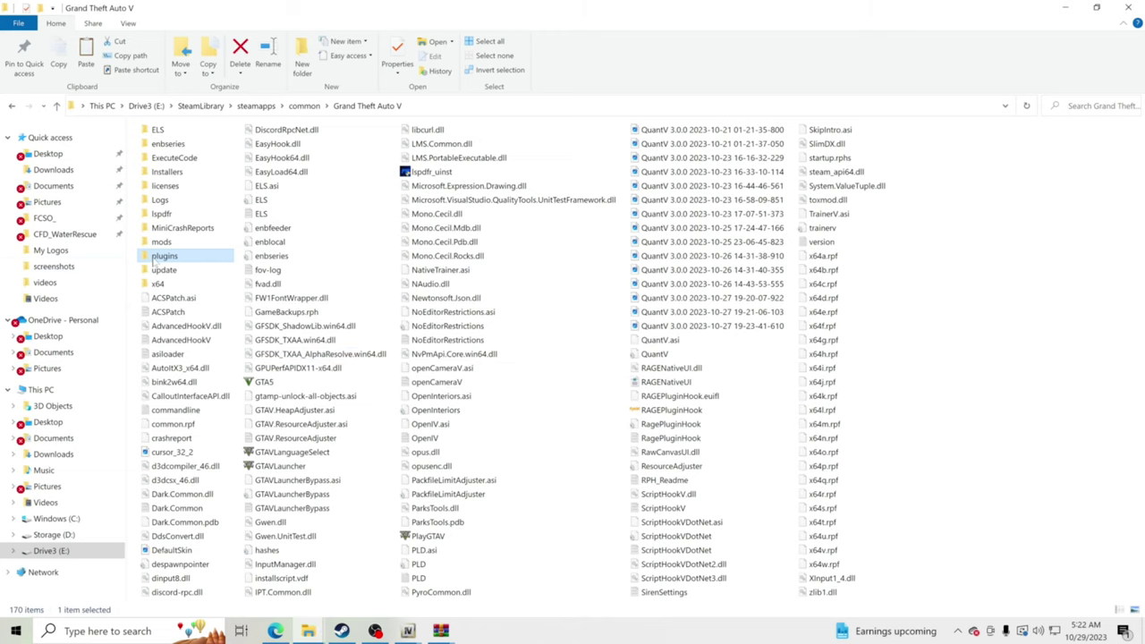
Check the copied plugins and EUP folders, then return to the Grand Theft Auto V folder.
double_click(164, 257)
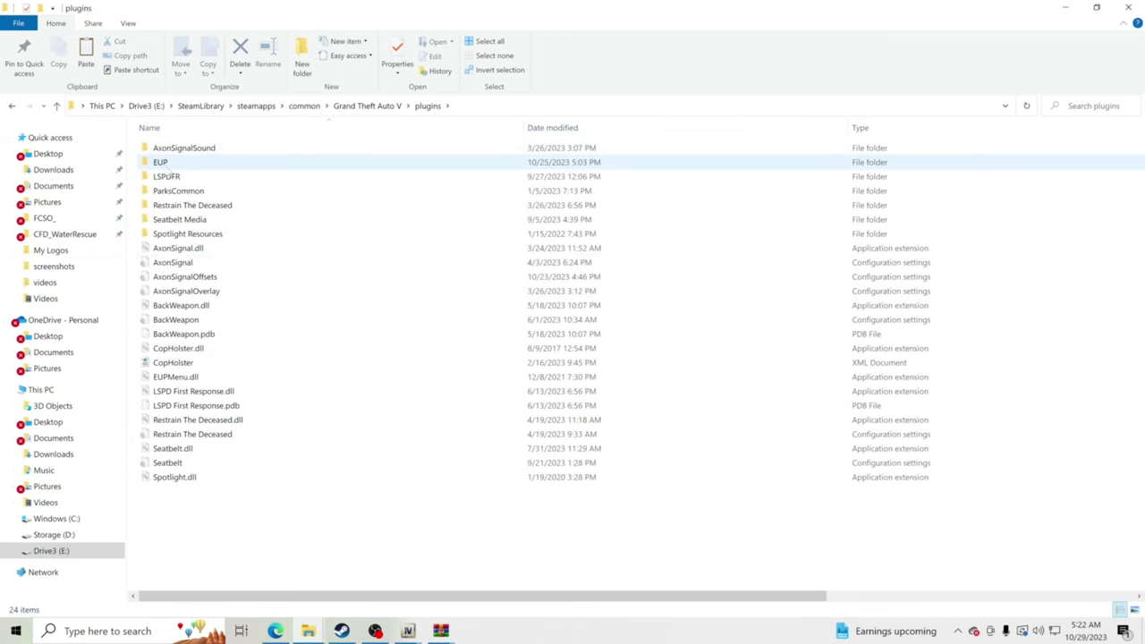
double_click(162, 164)
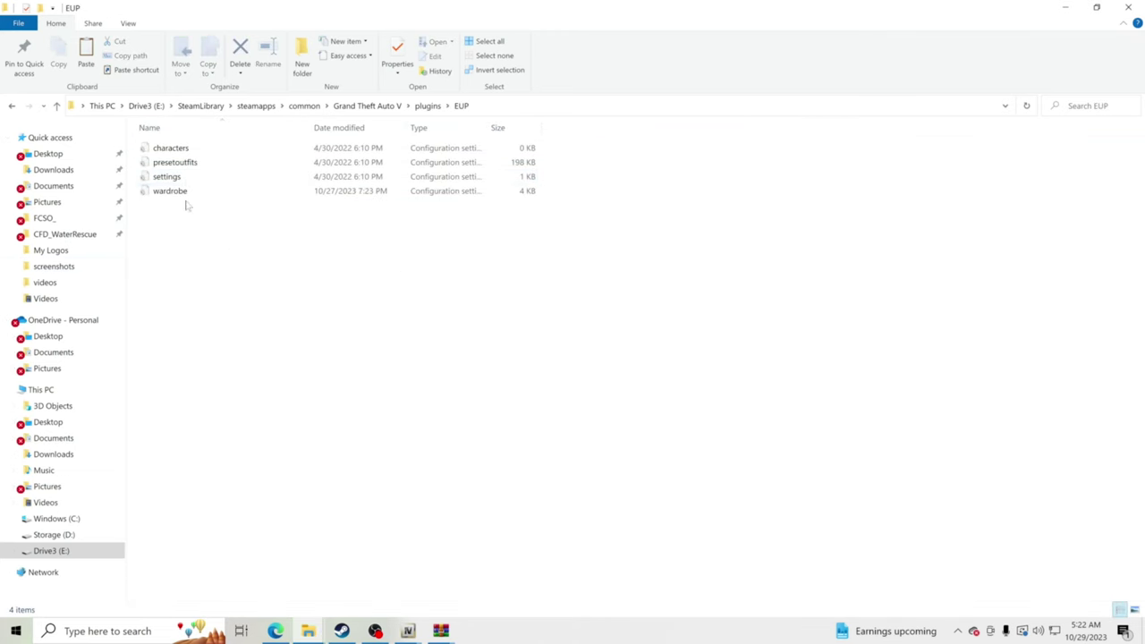
left_click(12, 106)
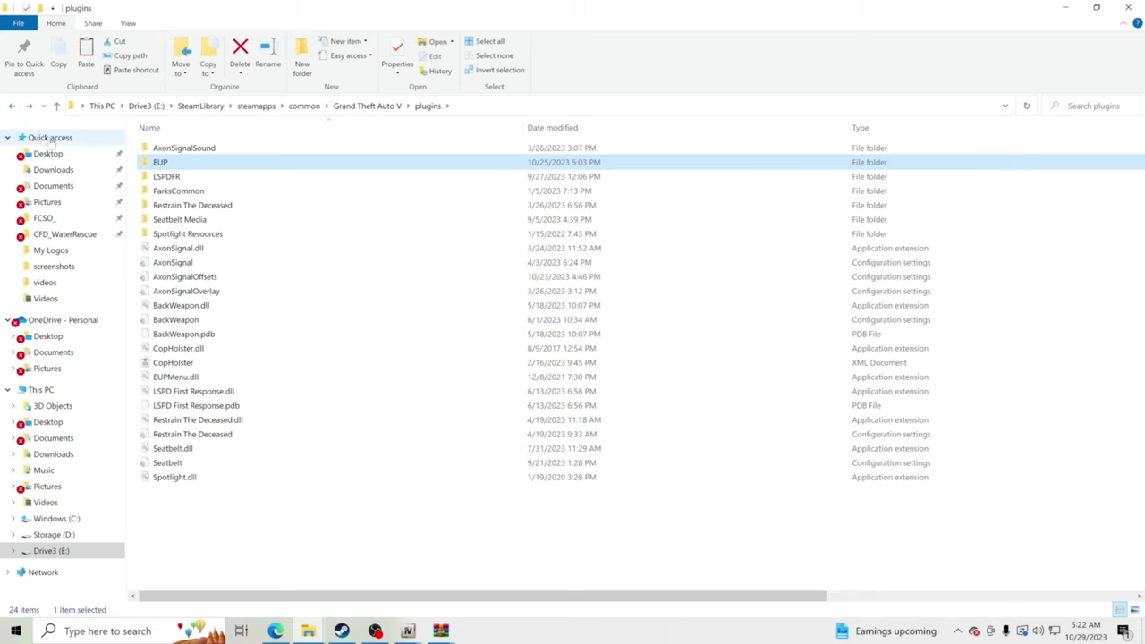
left_click(11, 106)
left_click(886, 305)
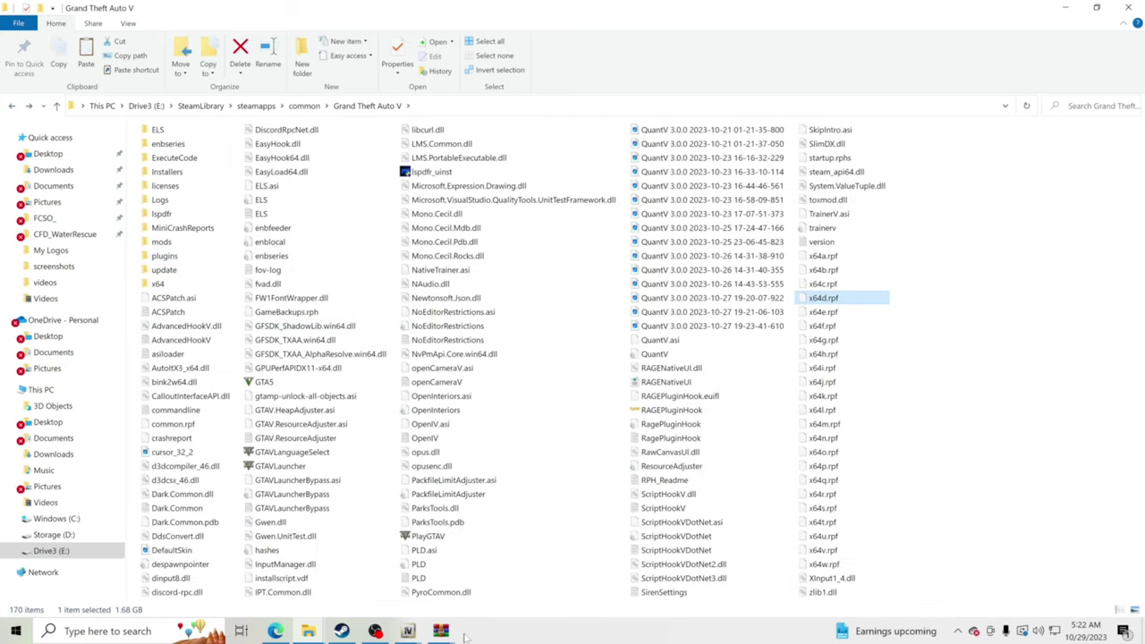
Drag RAGENativeUI.dll and RAGENativeUI.xml from the RAGENativeUI archive into the game folder, replacing them.
mouse_move(440, 631)
left_click(508, 590)
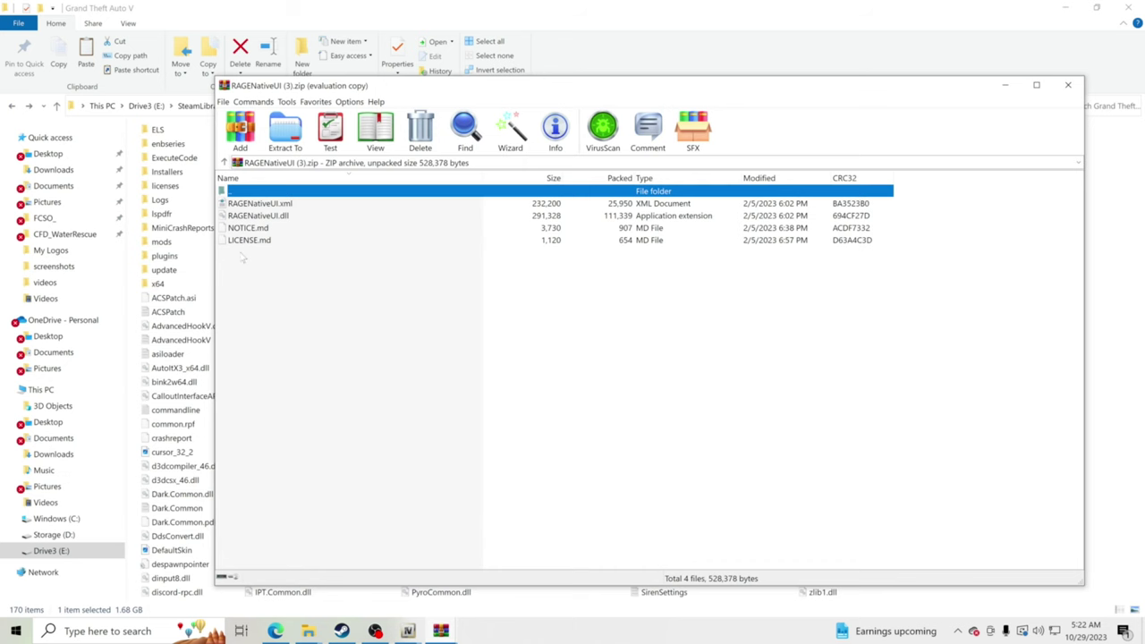
left_click(267, 217)
left_click(277, 204, "ctrl")
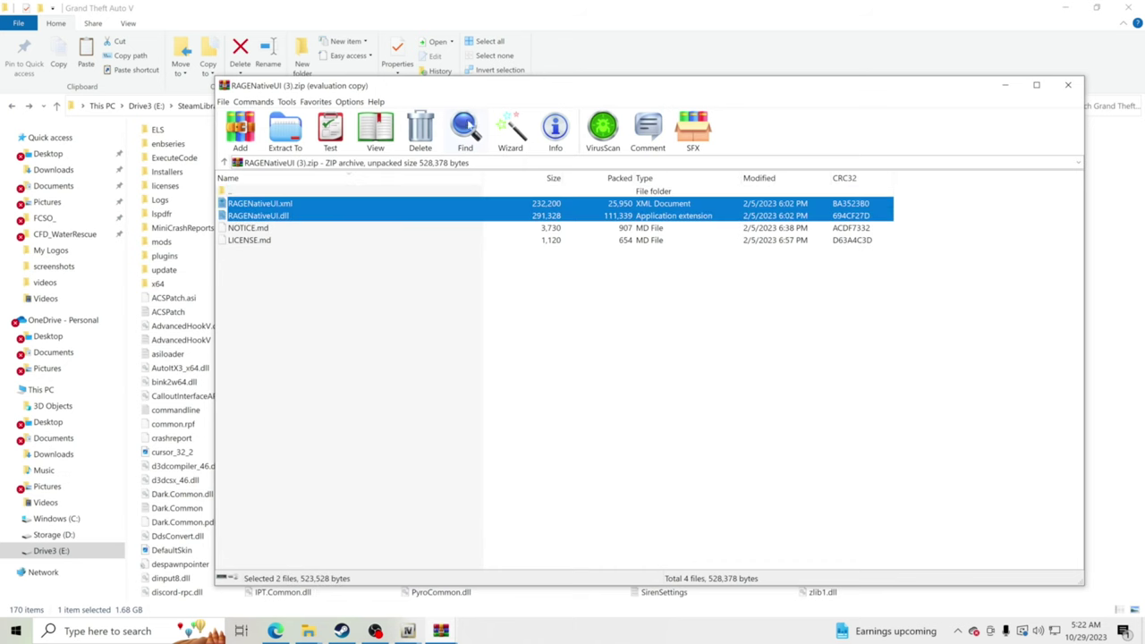
left_click_drag(478, 90, 529, 384)
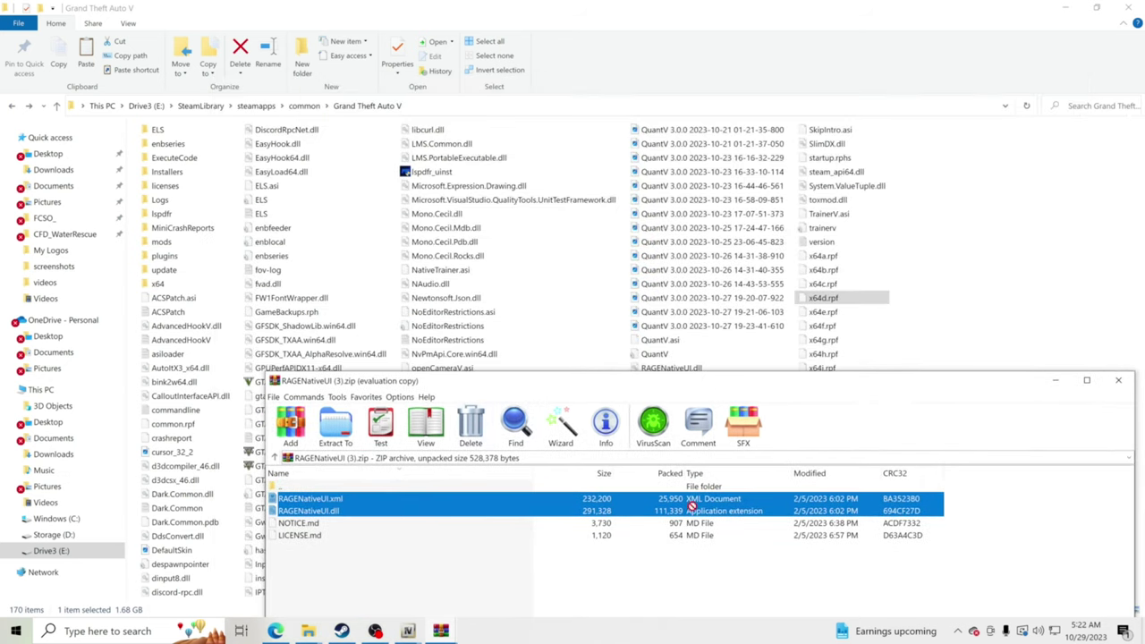
left_click_drag(997, 278, 997, 270)
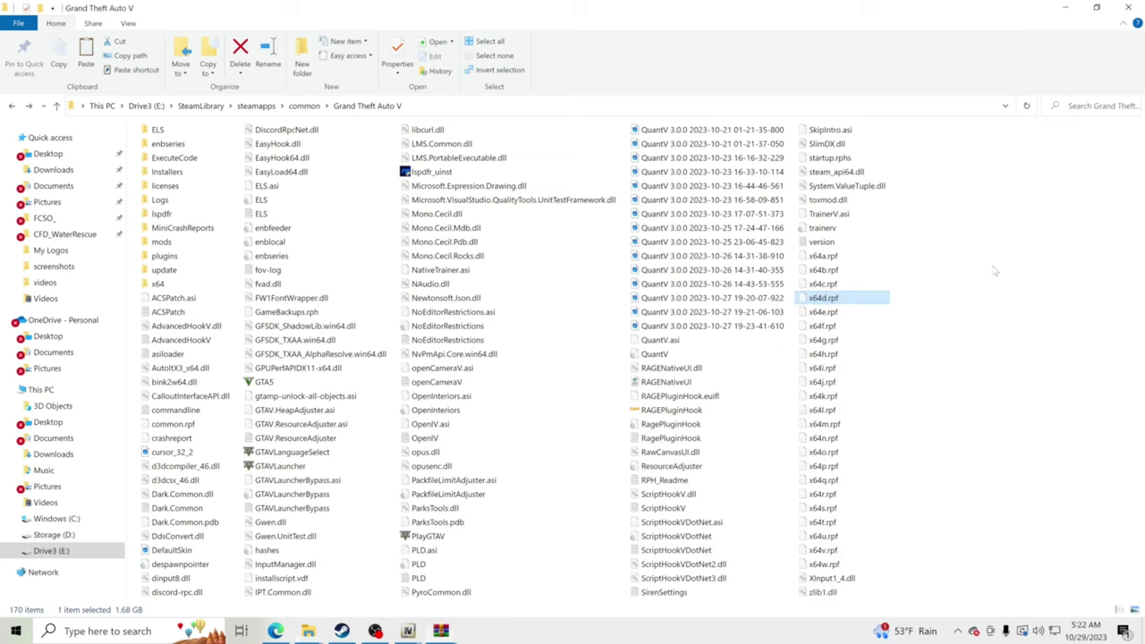
left_click(573, 314)
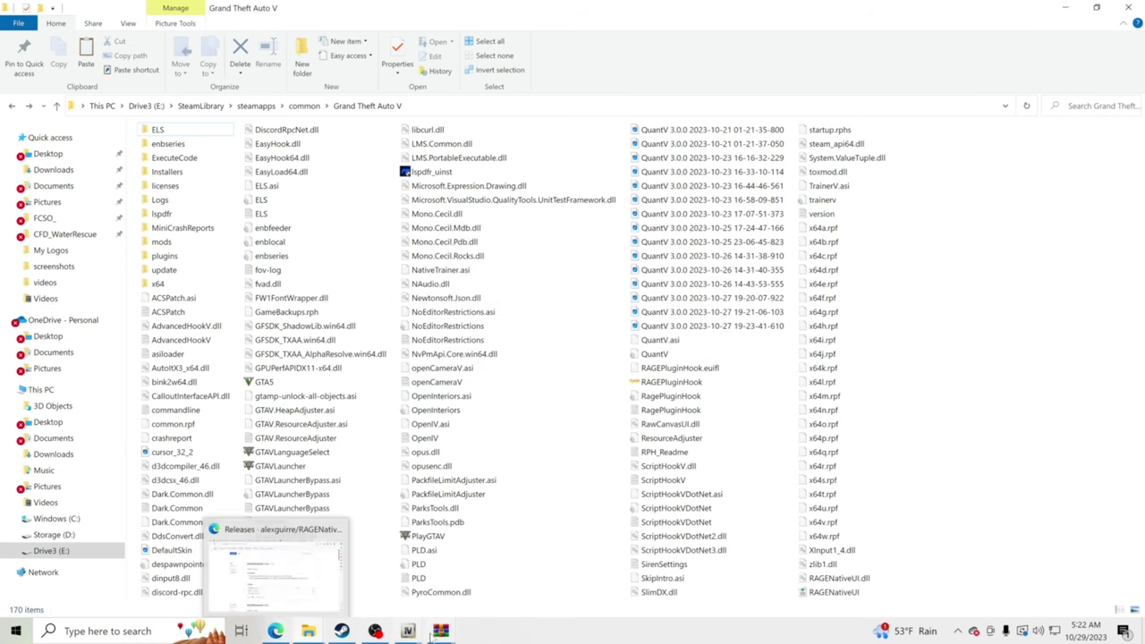
Start downloading the Law & Order uniforms pack's .oiv file.
left_click(275, 631)
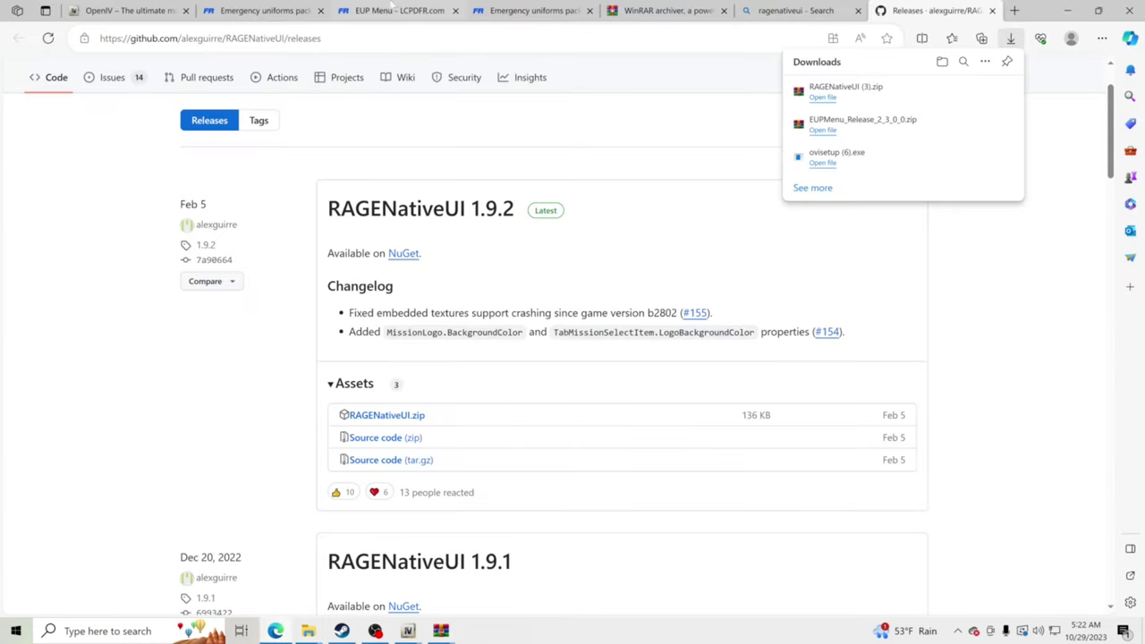
left_click(259, 10)
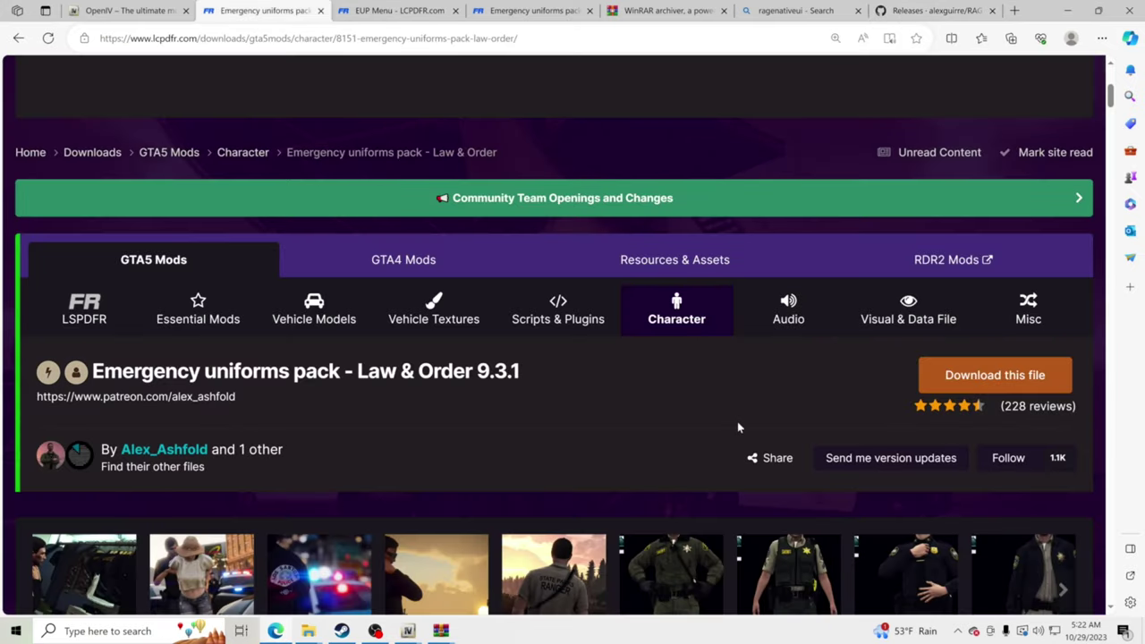
left_click(993, 376)
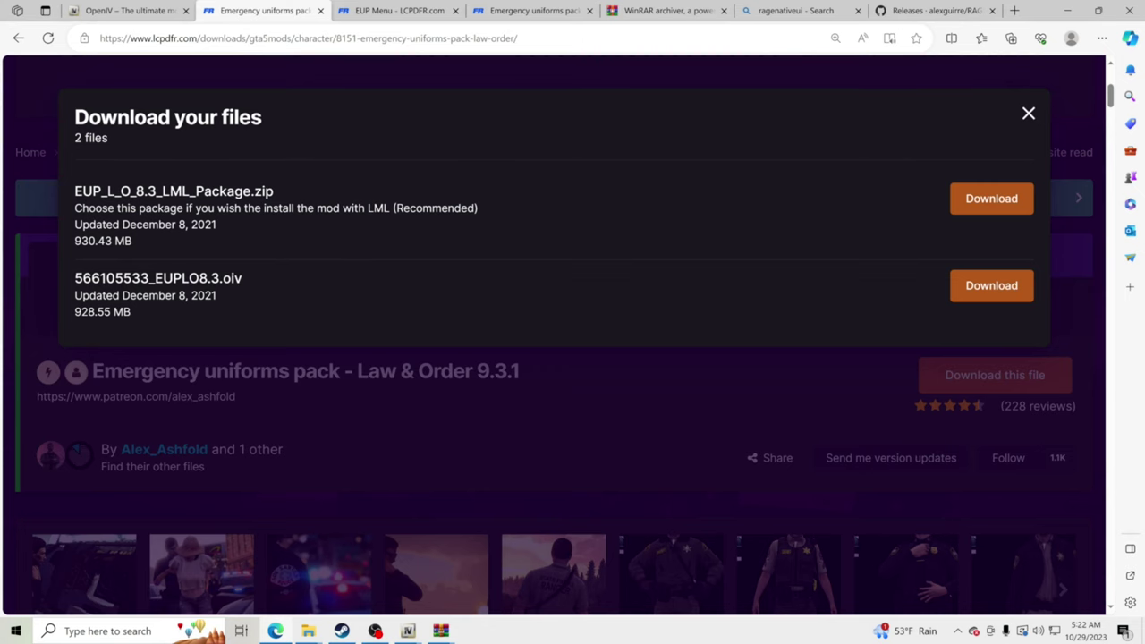
mouse_move(243, 279)
left_mouse_down()
mouse_move(211, 279)
mouse_move(225, 280)
left_mouse_up()
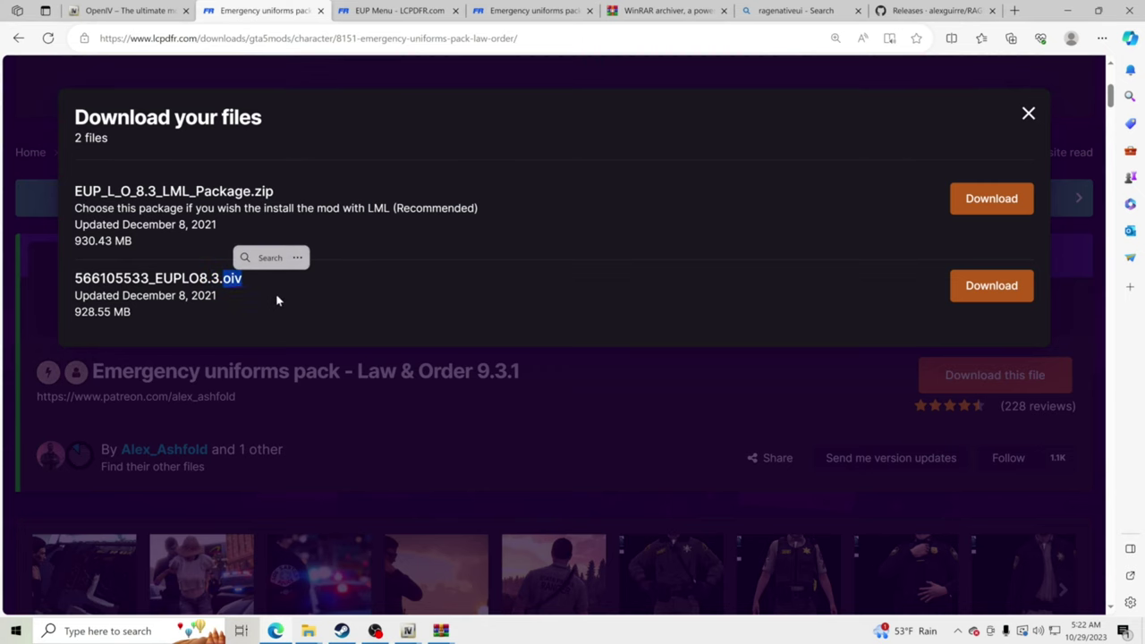
left_click(990, 286)
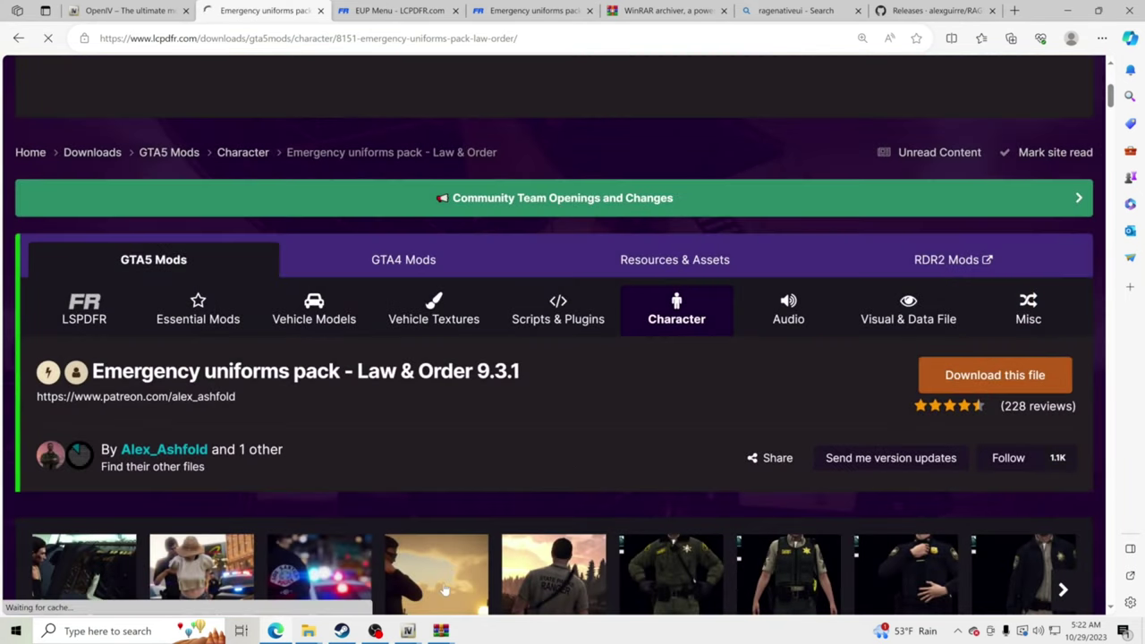
scroll(597, 453, "down", 2)
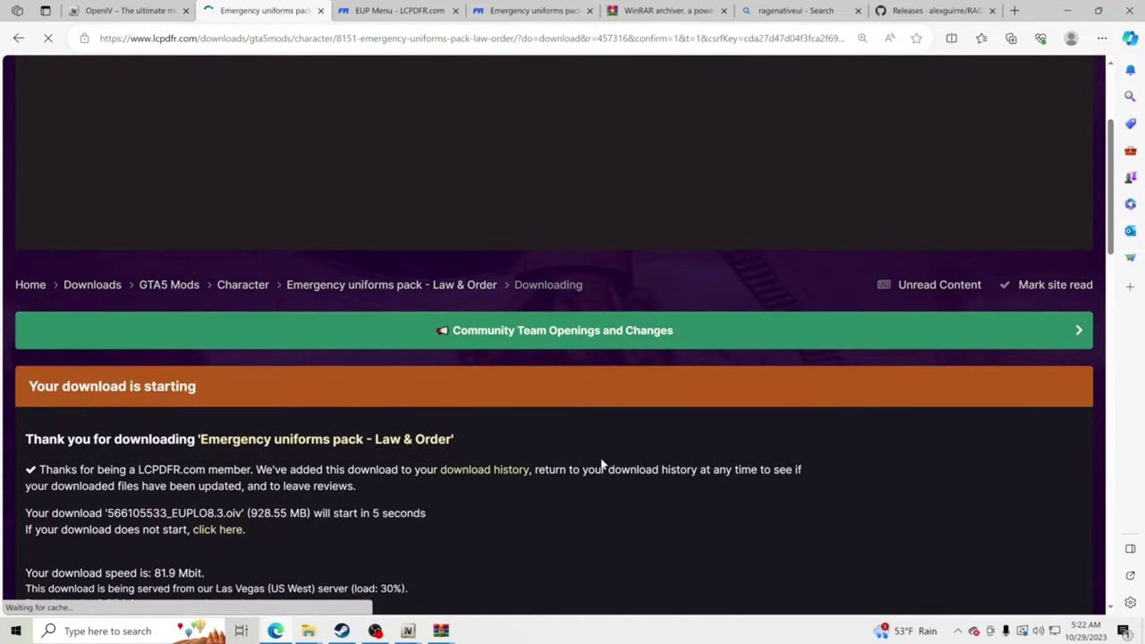
scroll(575, 399, "up", 2)
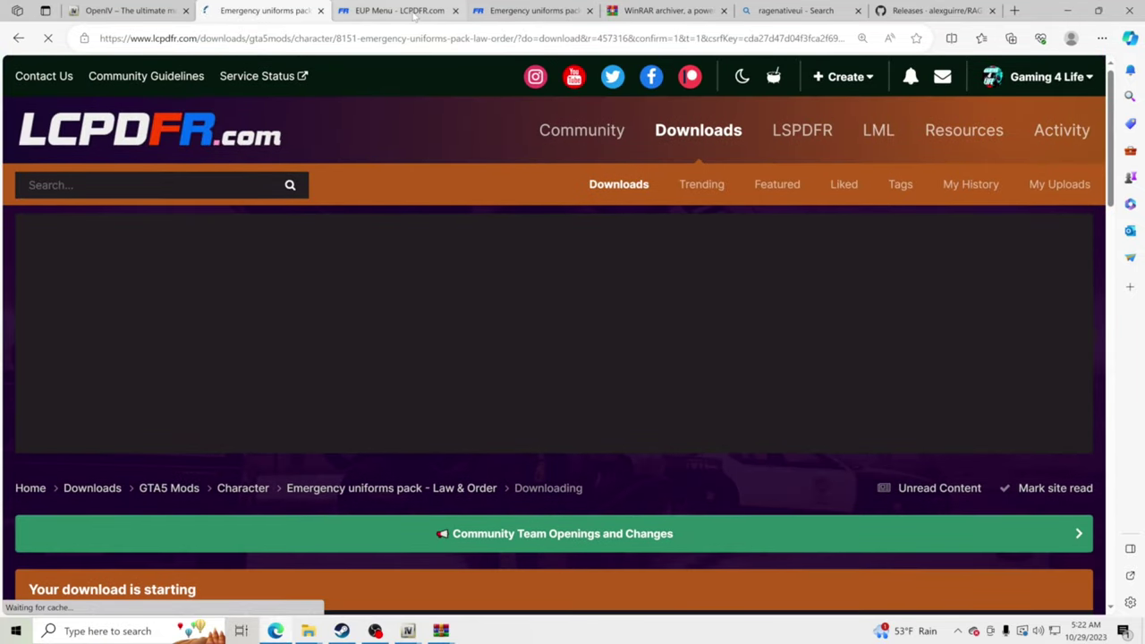
Start downloading the Serve & Rescue uniforms pack's .oiv file.
left_click(528, 11)
scroll(428, 435, "down", 6)
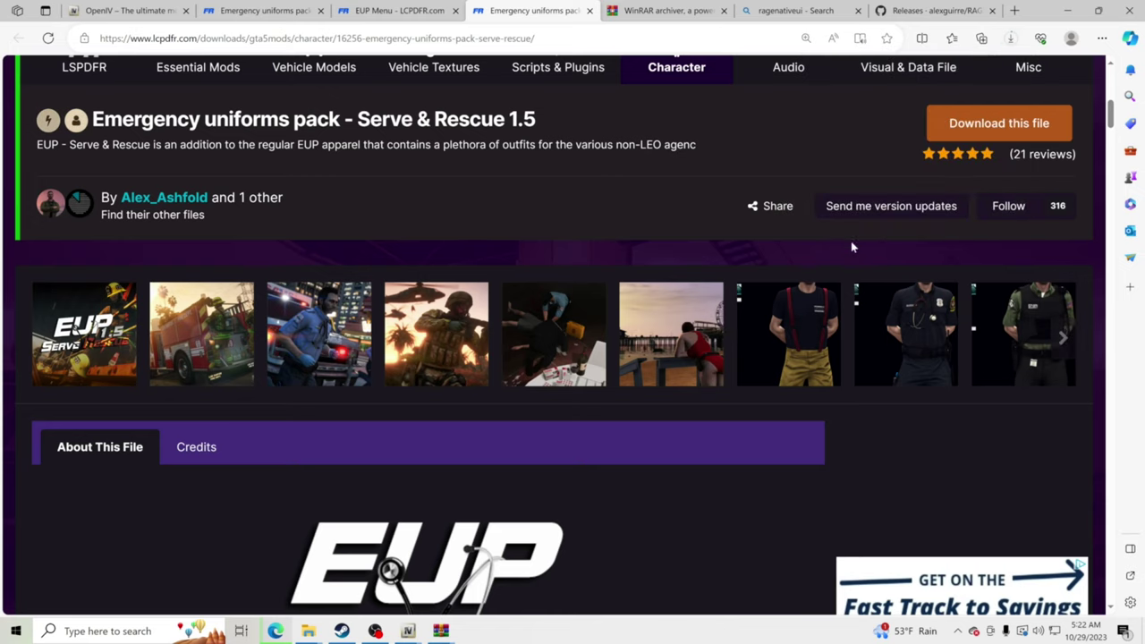
left_click(985, 126)
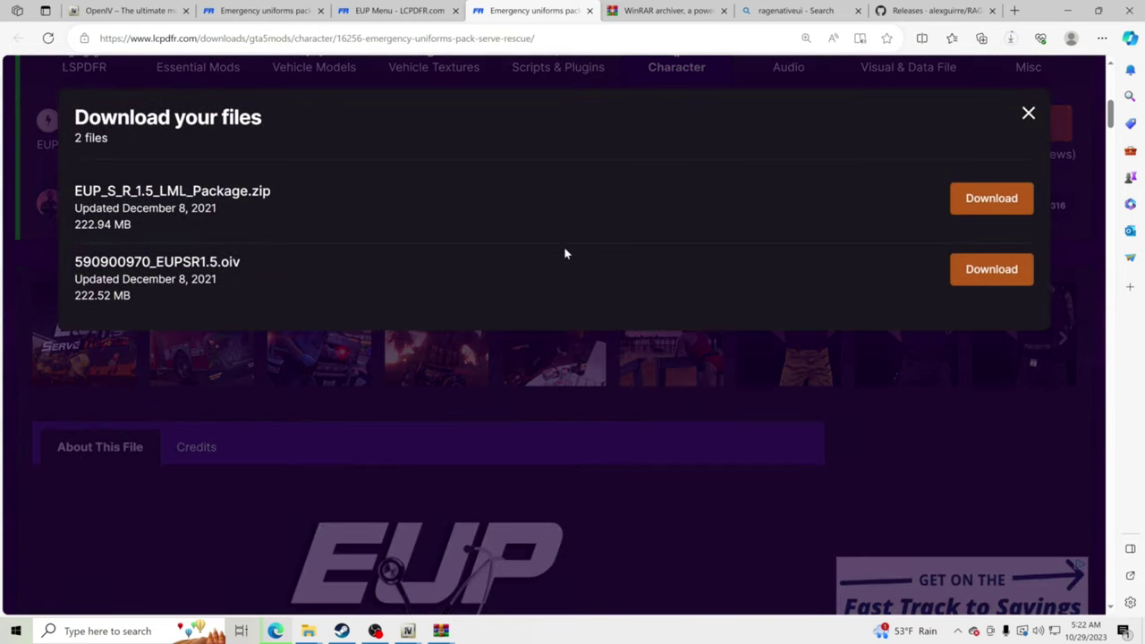
left_click(1001, 273)
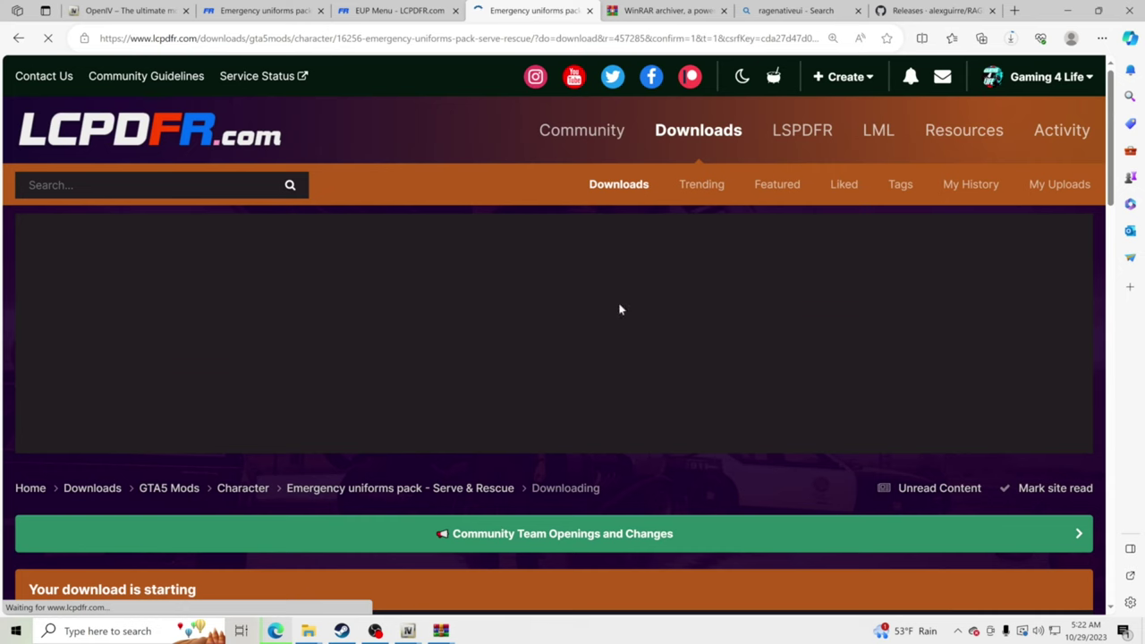
left_click(397, 12)
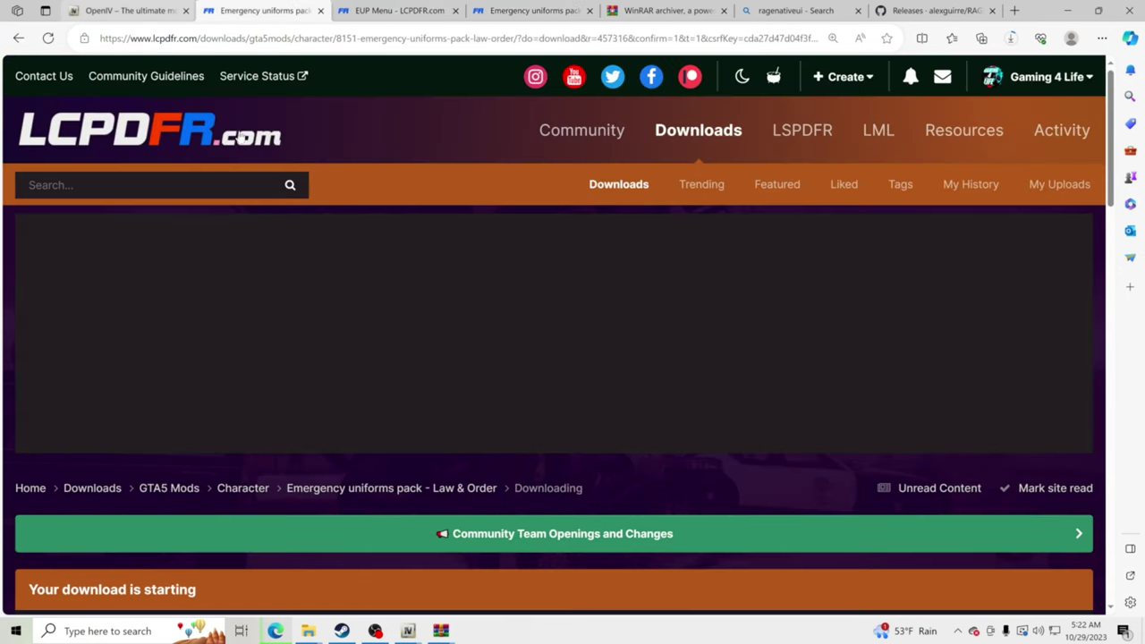
Bring OpenIV forward, decline the what's-new video, and maximize the window.
mouse_move(408, 631)
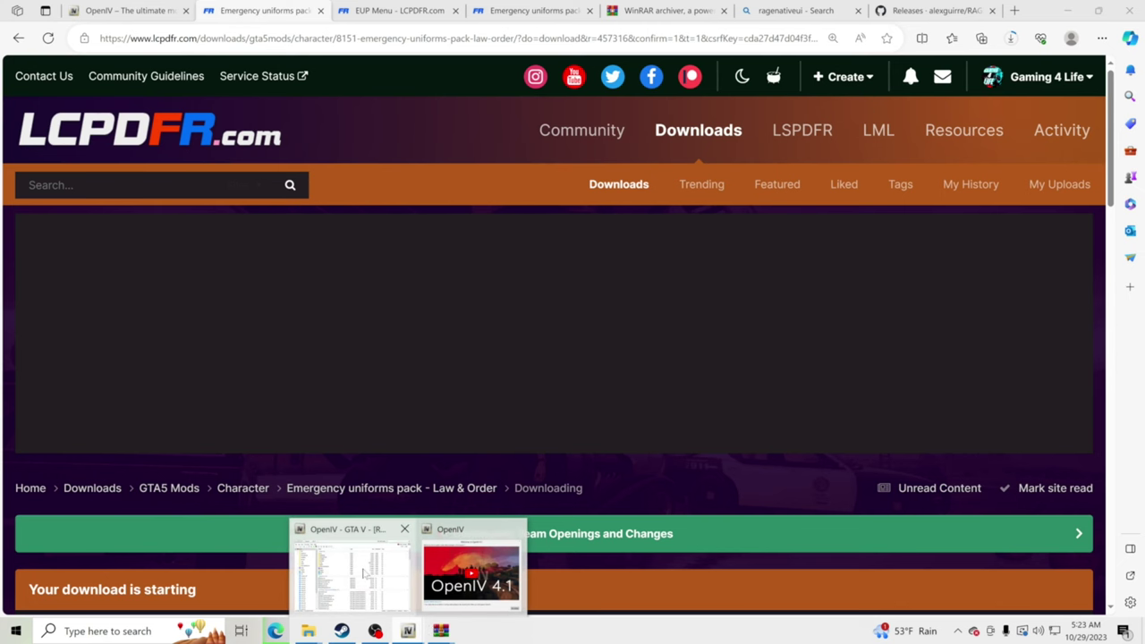
mouse_move(487, 573)
left_click(493, 551)
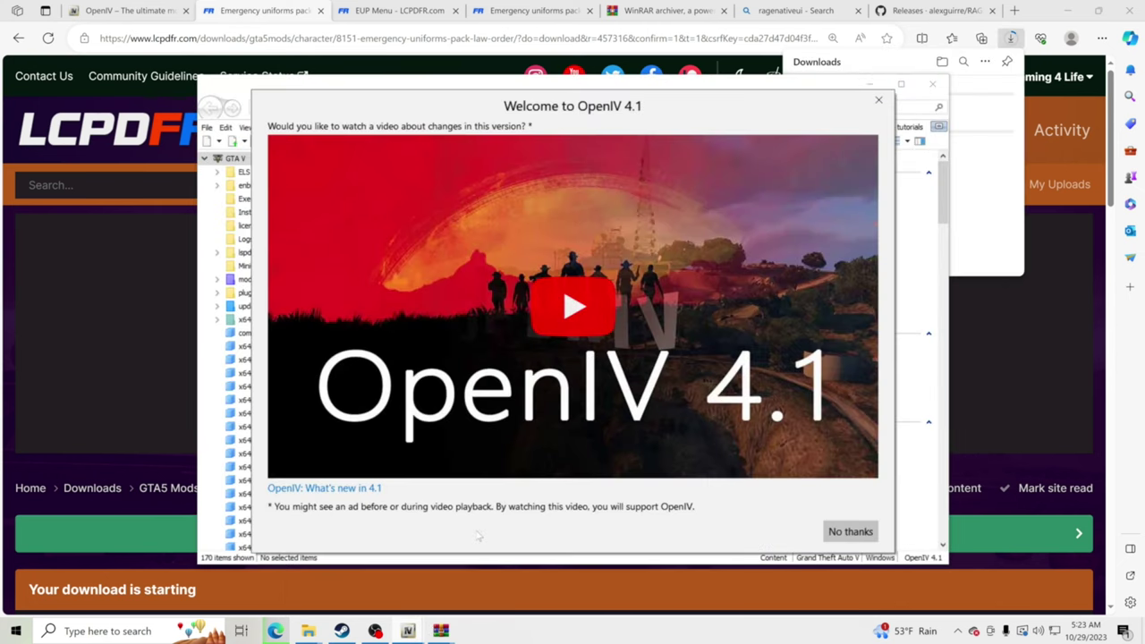
left_click(856, 532)
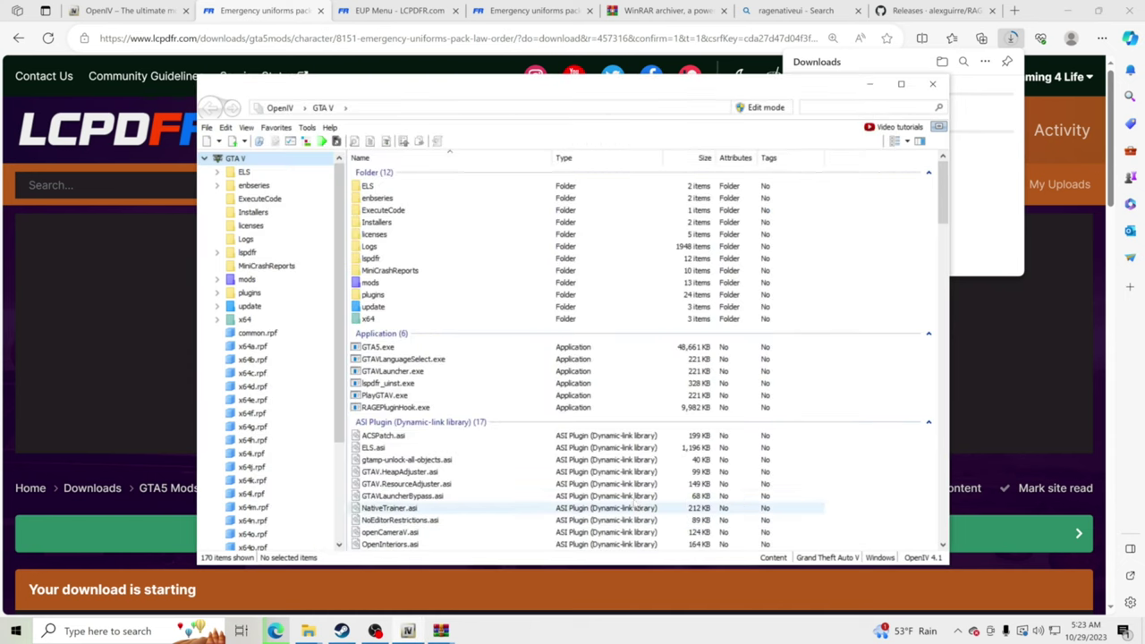
left_click(901, 84)
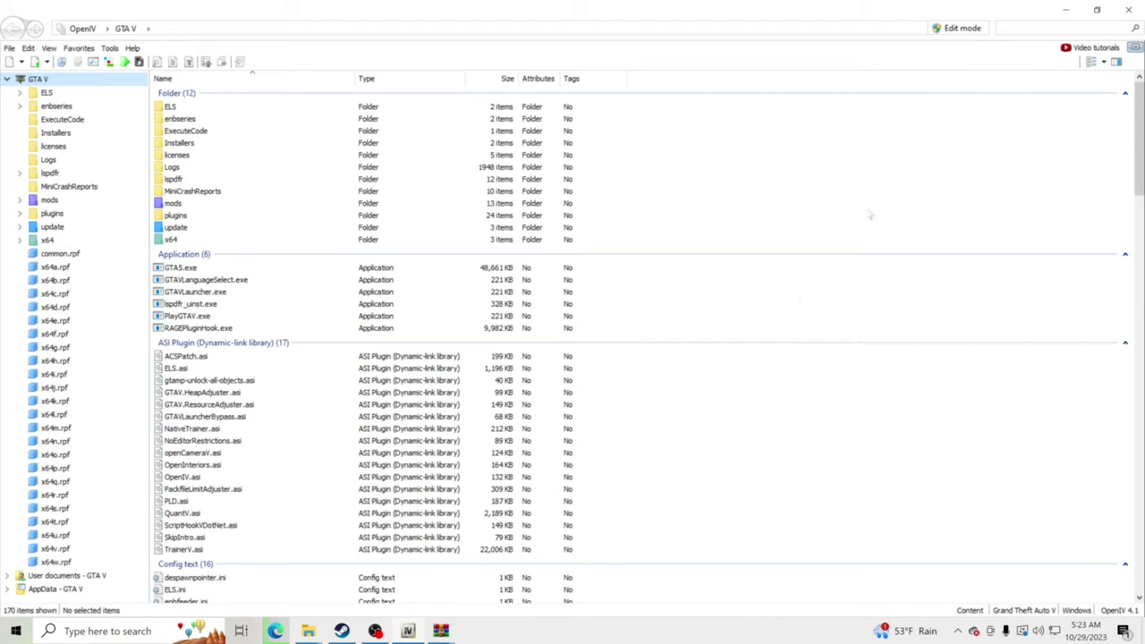
Confirm ASI Loader, OpenIV.ASI and openCamera are installed in ASI Manager, then enable edit mode.
left_click(109, 48)
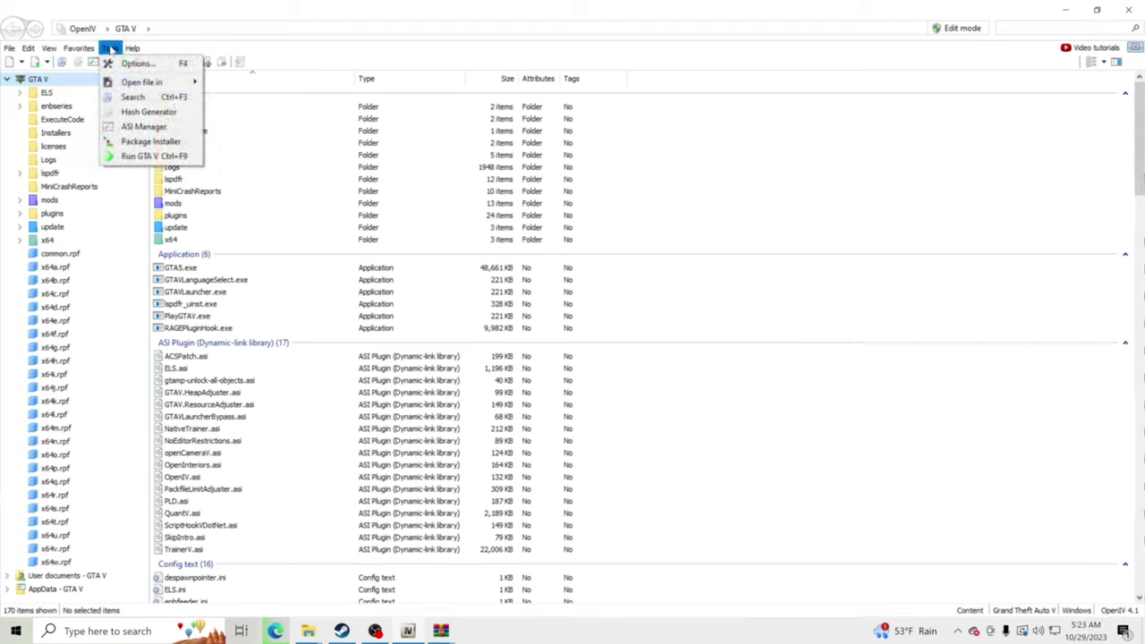
left_click(142, 126)
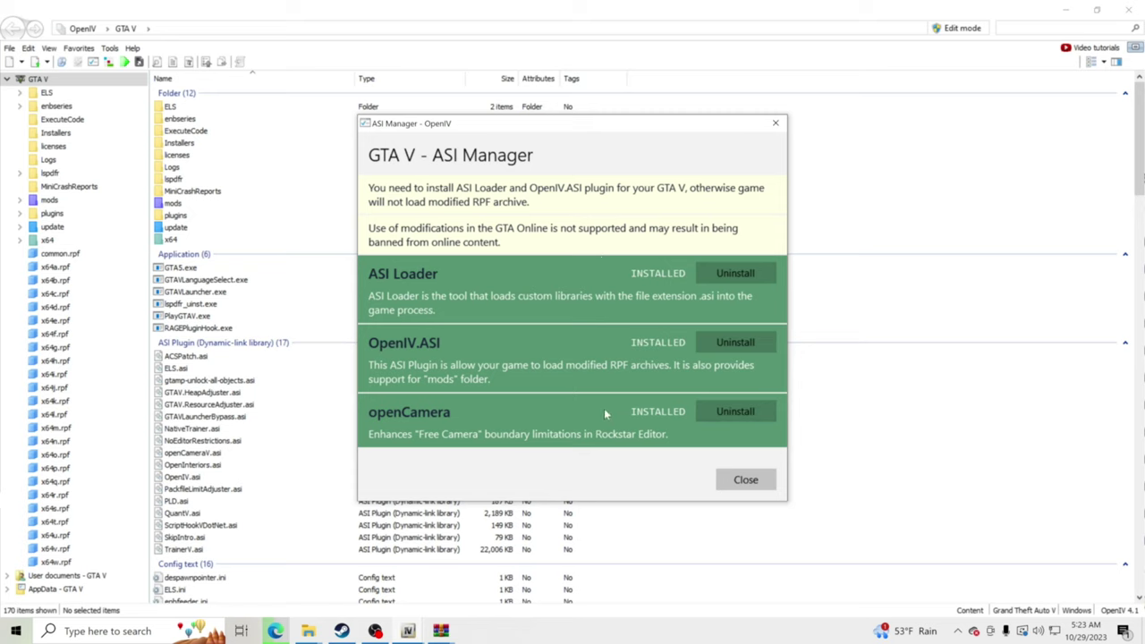
left_click(745, 480)
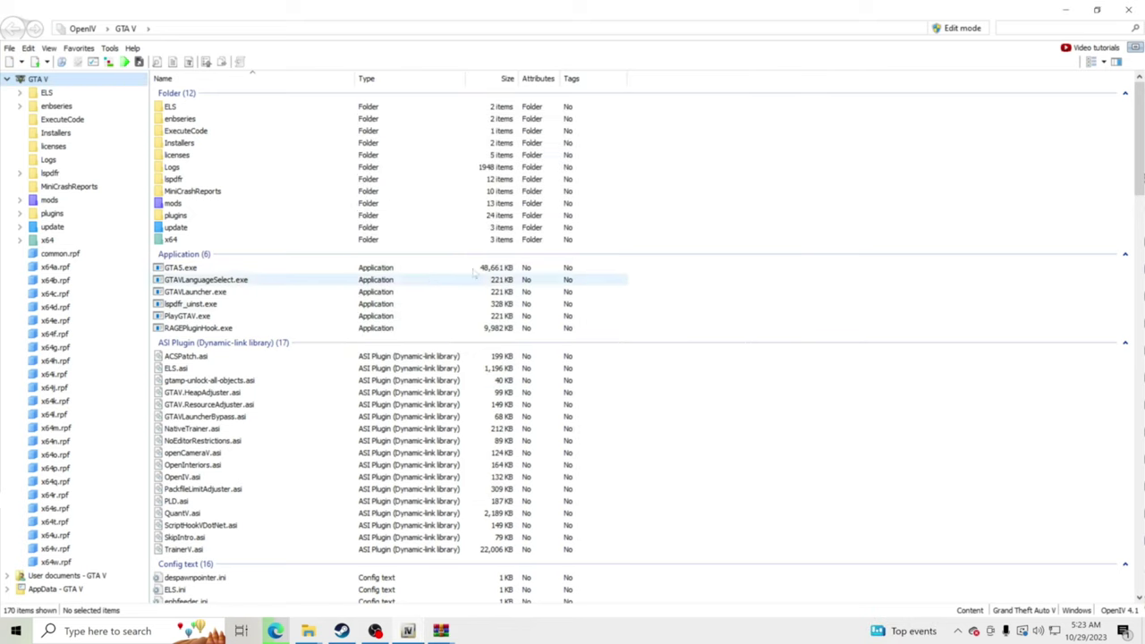
left_click(958, 28)
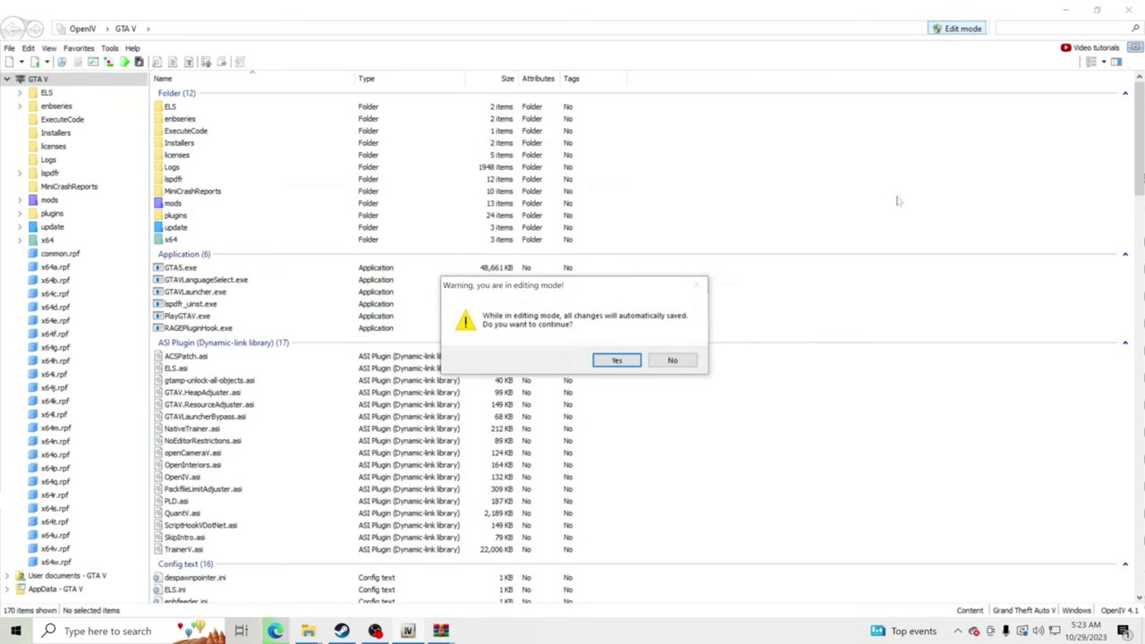
left_click(617, 360)
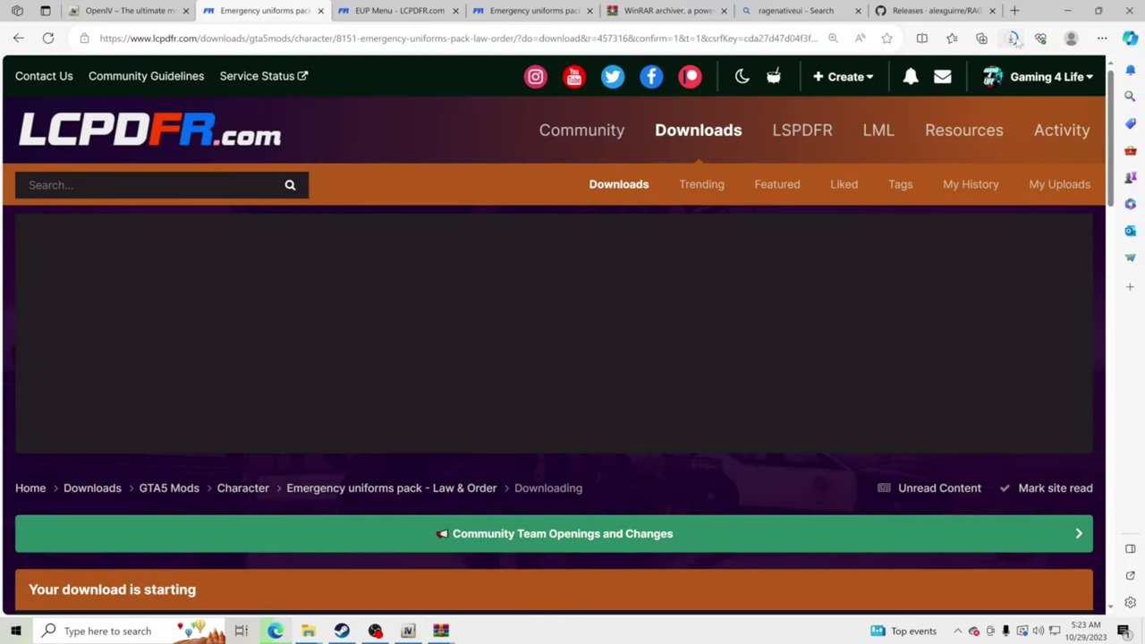
Show Edge's downloads list to track the EUPLO8.3.oiv and EUPSR1.5.oiv downloads.
left_click(1013, 39)
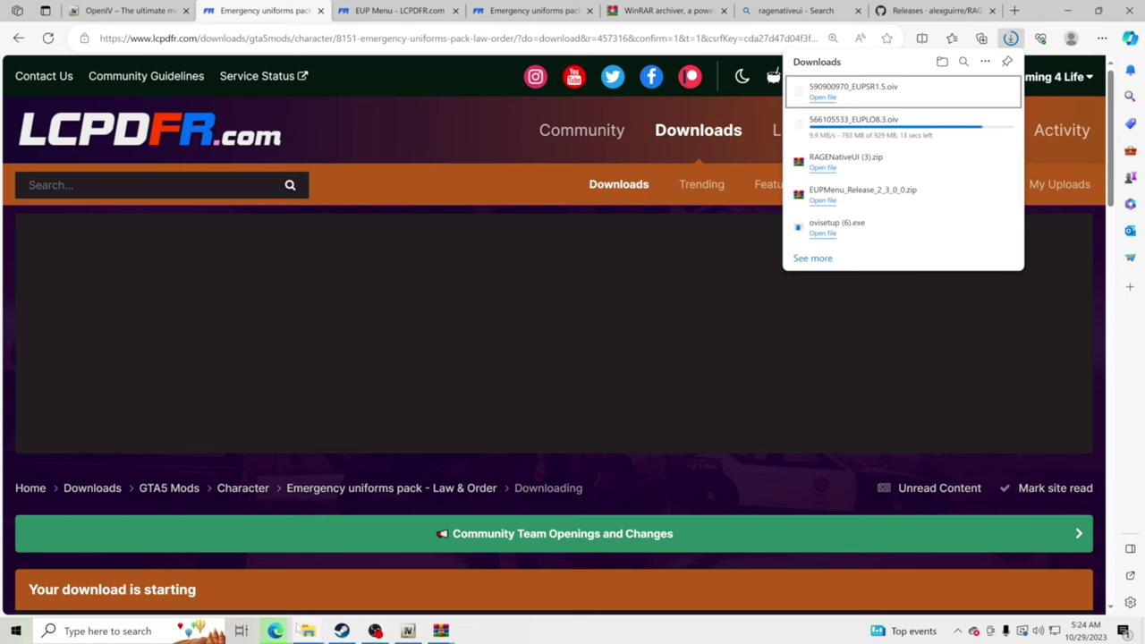
Select the finished 566105533_EUPLO8.3.oiv in the Downloads folder of File Explorer.
mouse_move(309, 630)
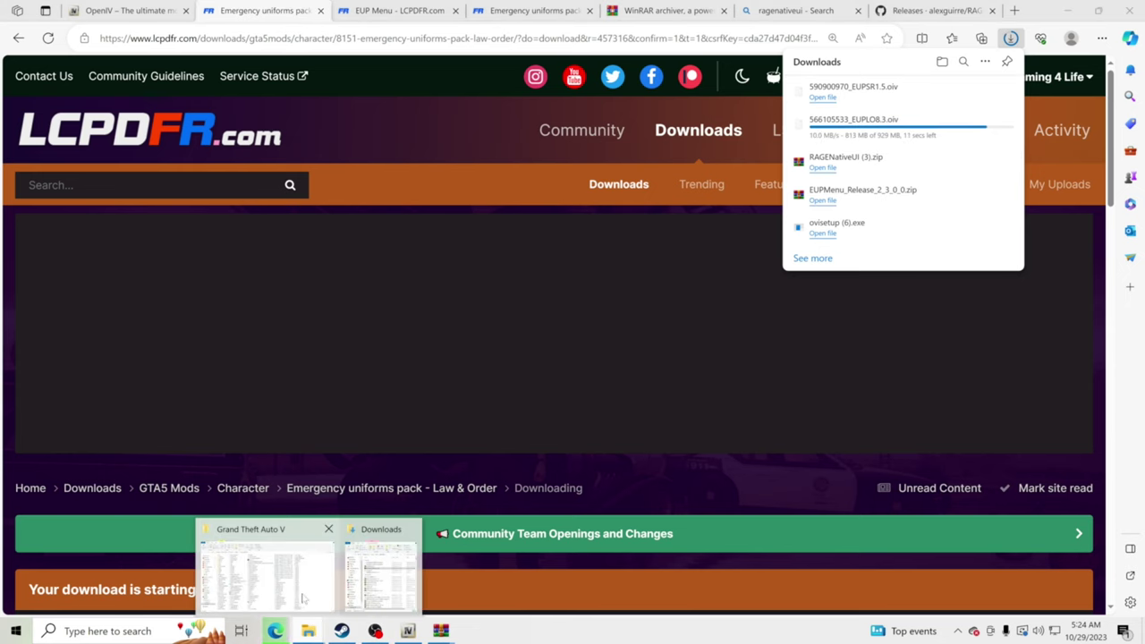
left_click(385, 573)
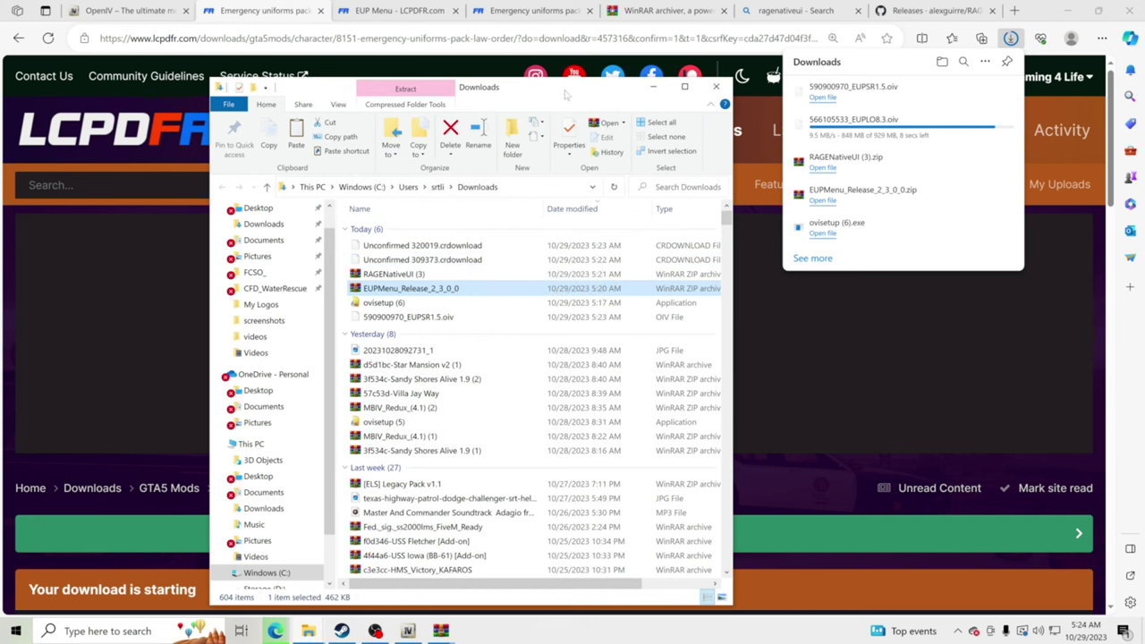
left_click_drag(464, 95, 411, 117)
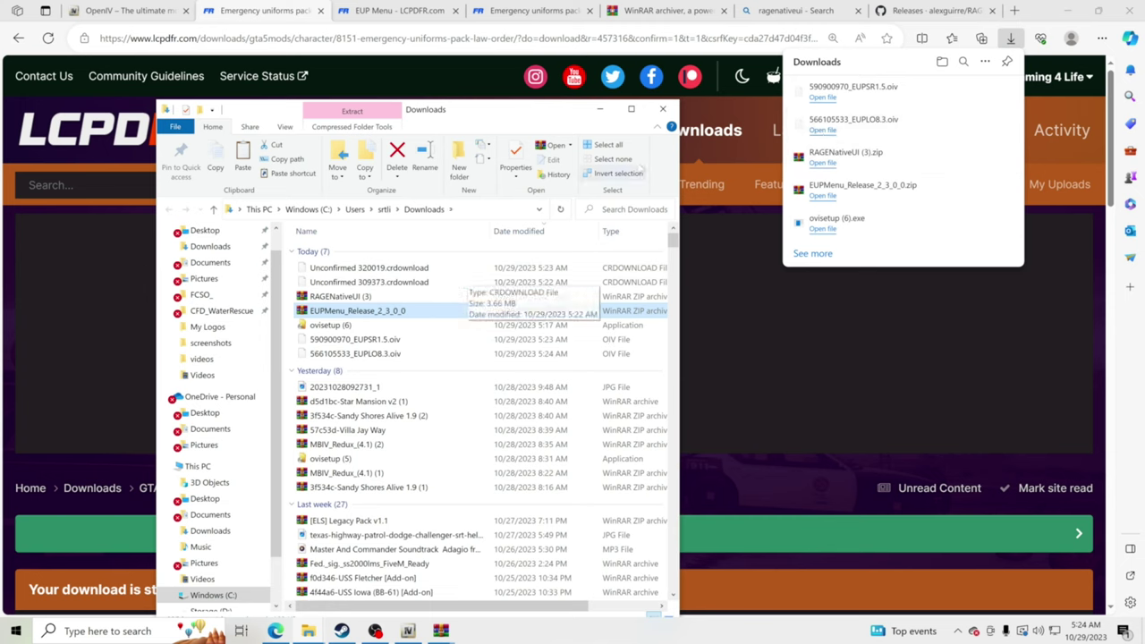
left_click(211, 247)
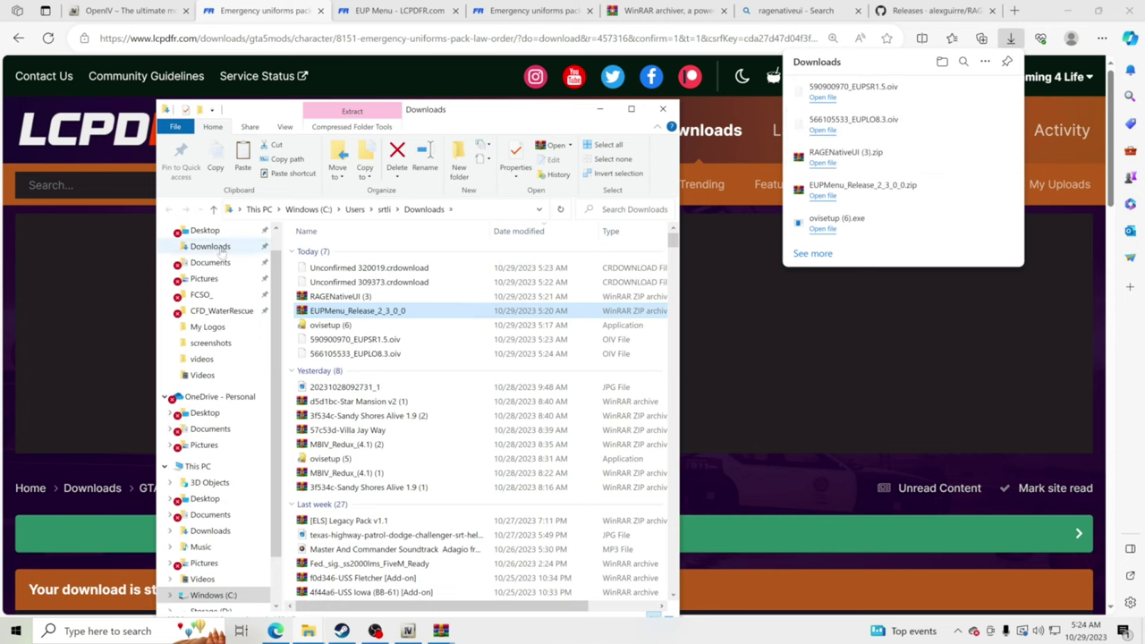
left_click(365, 271)
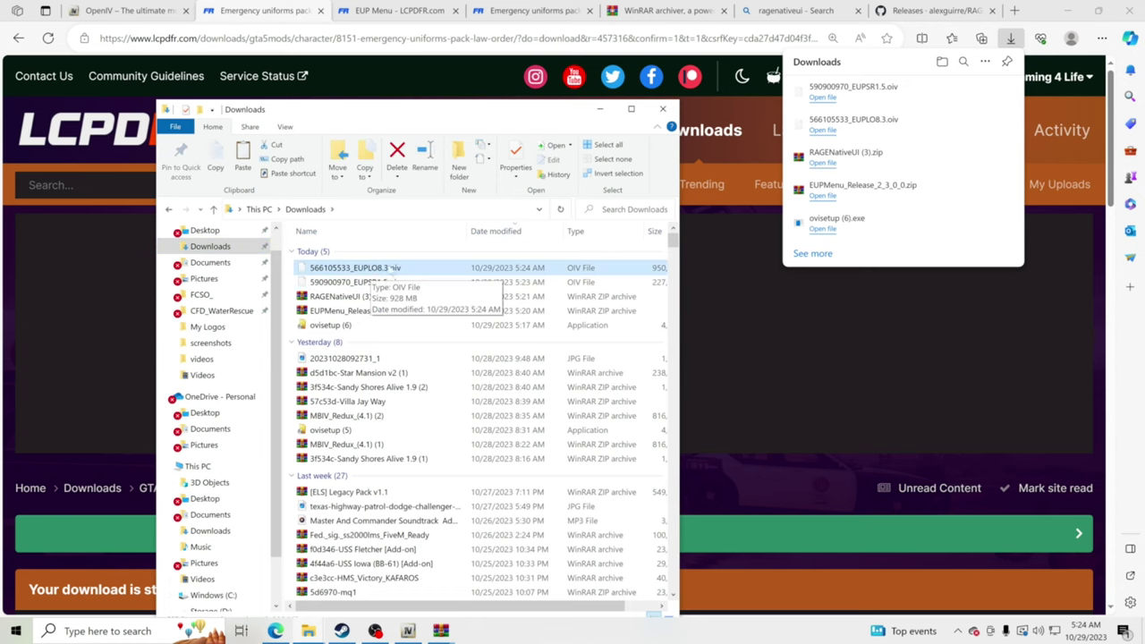
left_click(630, 109)
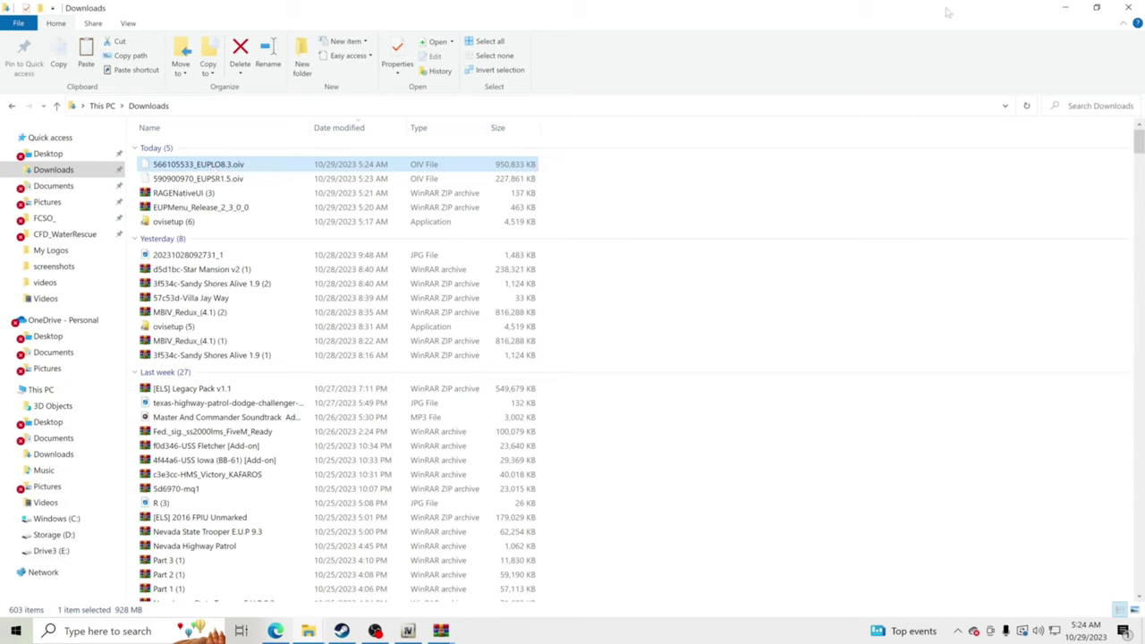
left_click_drag(935, 13, 714, 105)
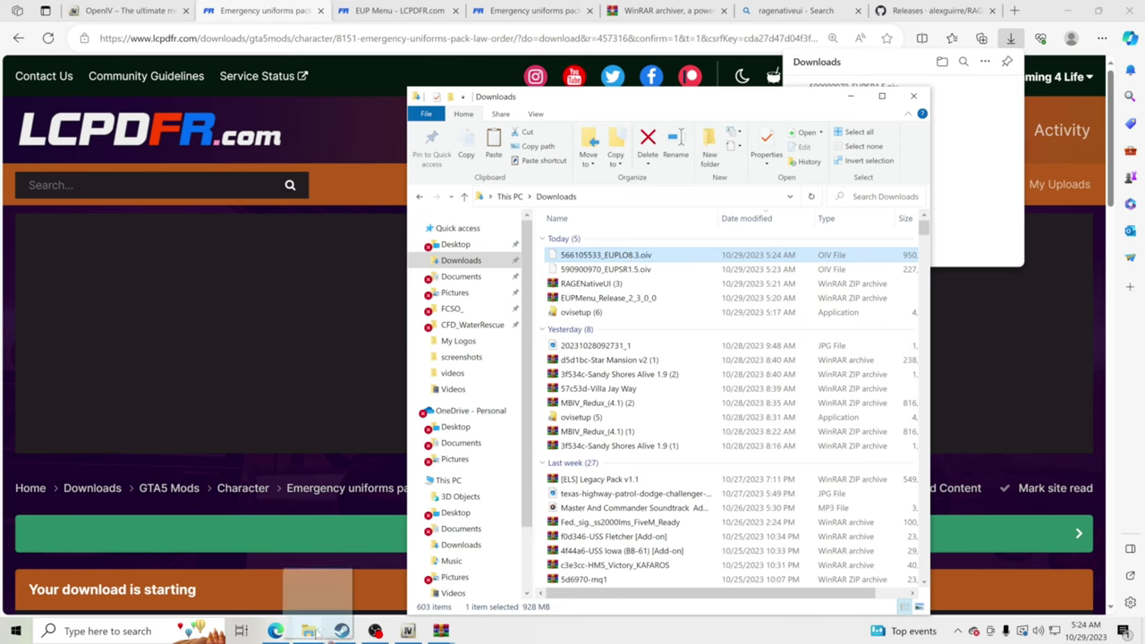
Drop the Law & Order .oiv onto OpenIV and install it into the mods folder.
mouse_move(408, 631)
left_click_drag(408, 631, 780, 437)
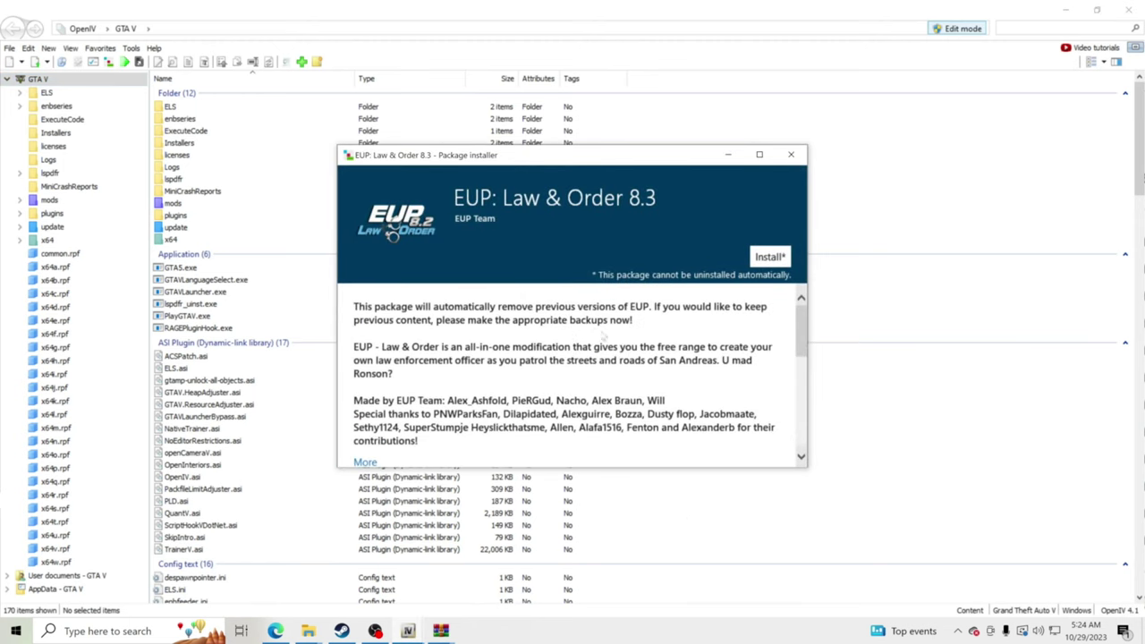
left_click(770, 257)
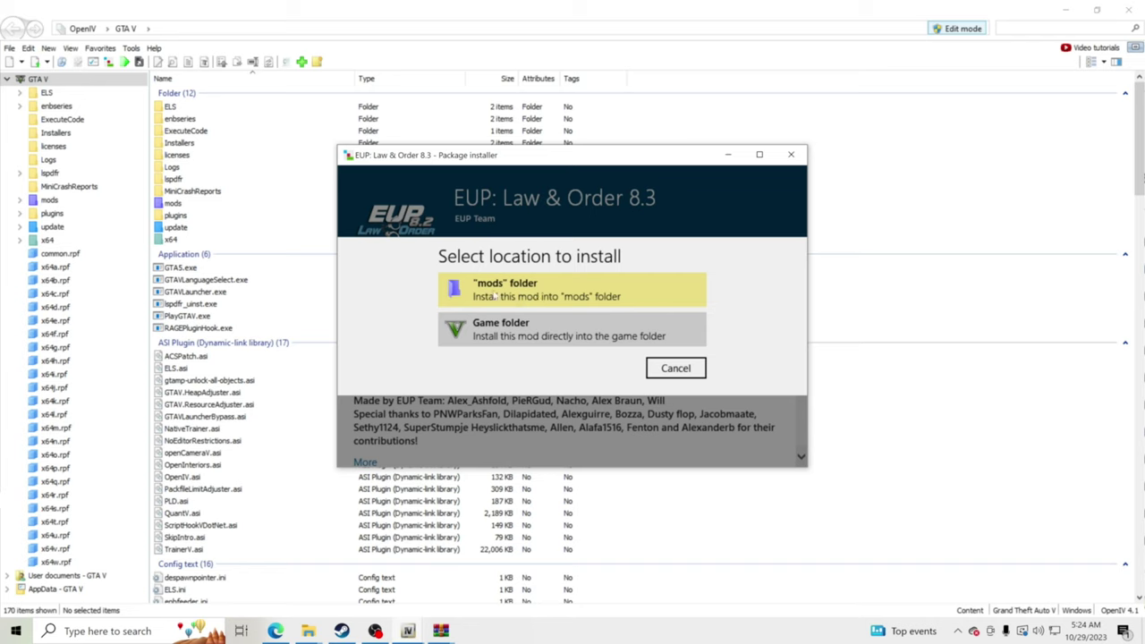
left_click(495, 296)
left_click(663, 362)
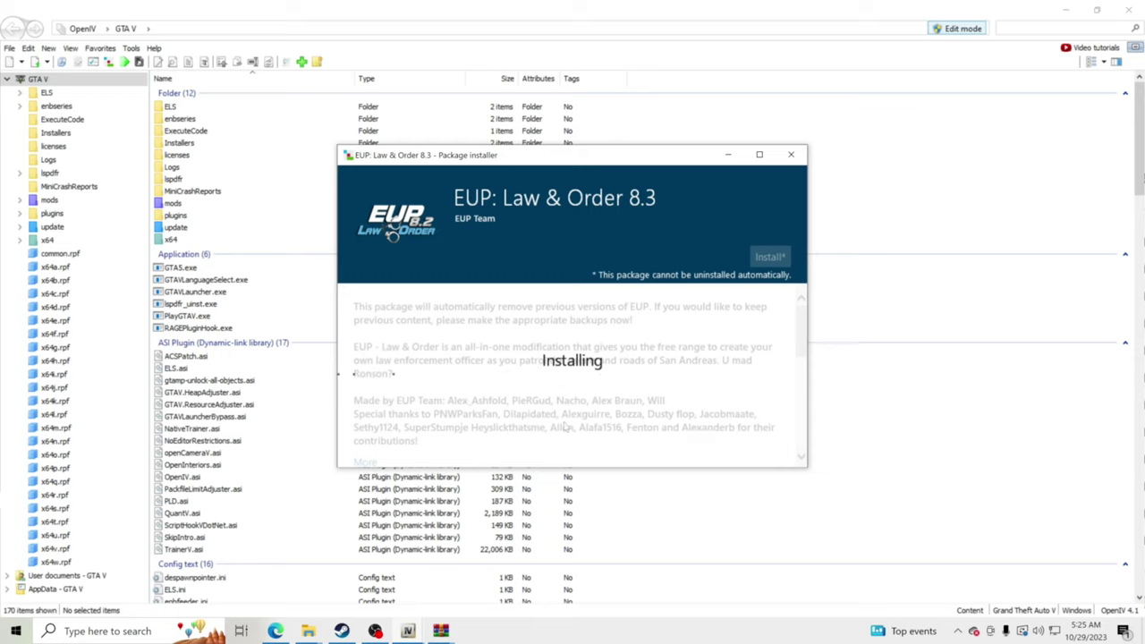
Revisit the LCPDFR download page, then close the installer after EUP: Law & Order 8.3 succeeds.
left_click(277, 573)
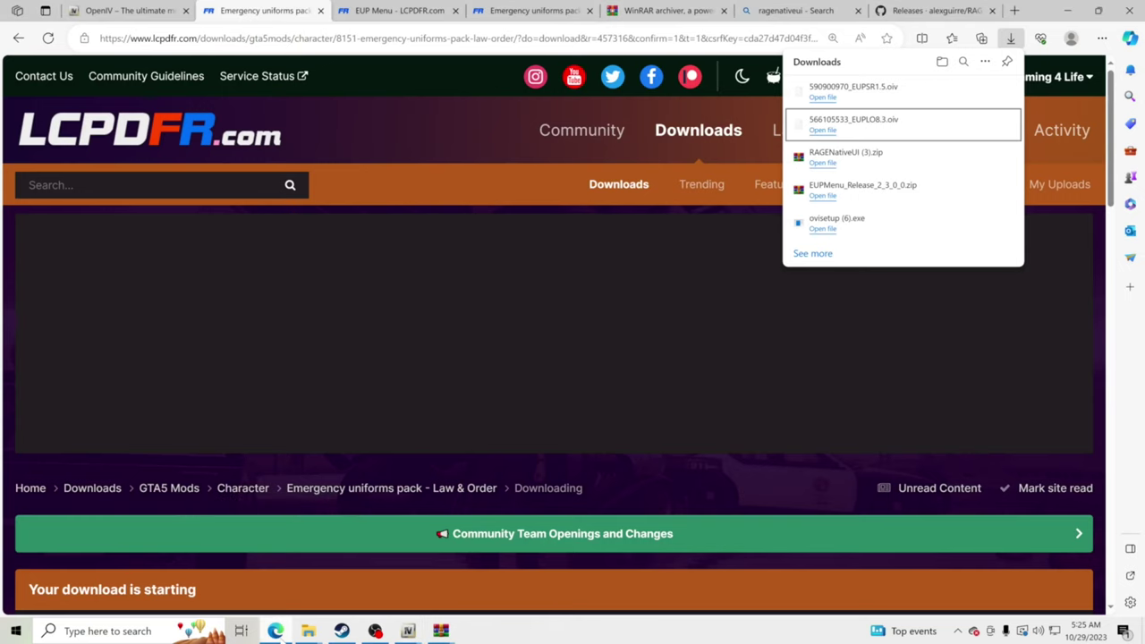
left_click(1013, 11)
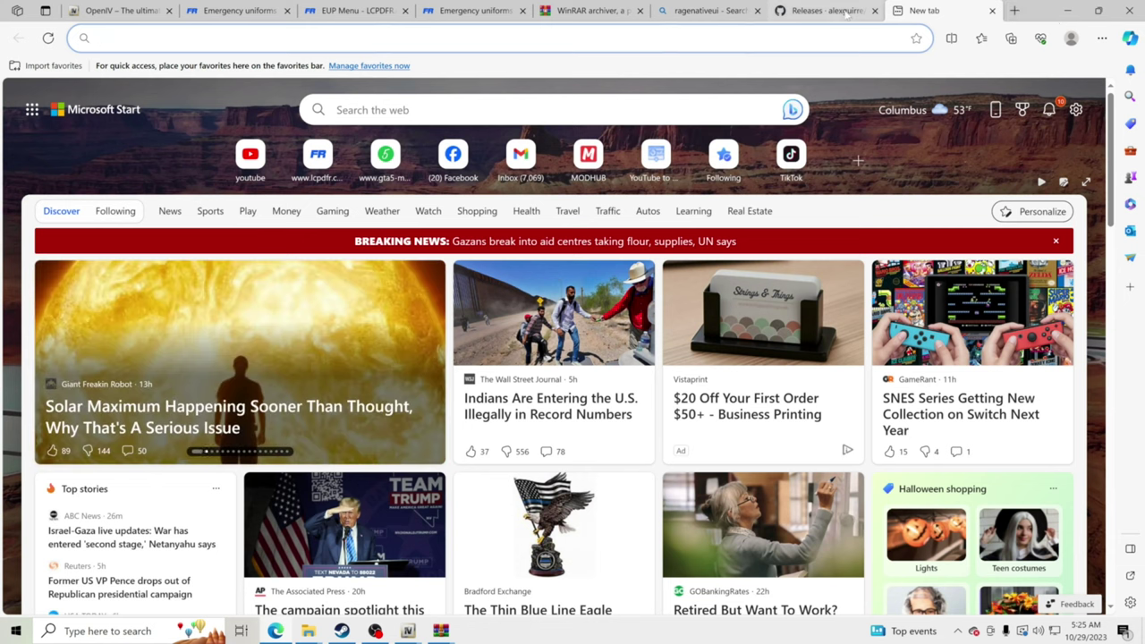
left_click(236, 13)
scroll(602, 559, "down", 4)
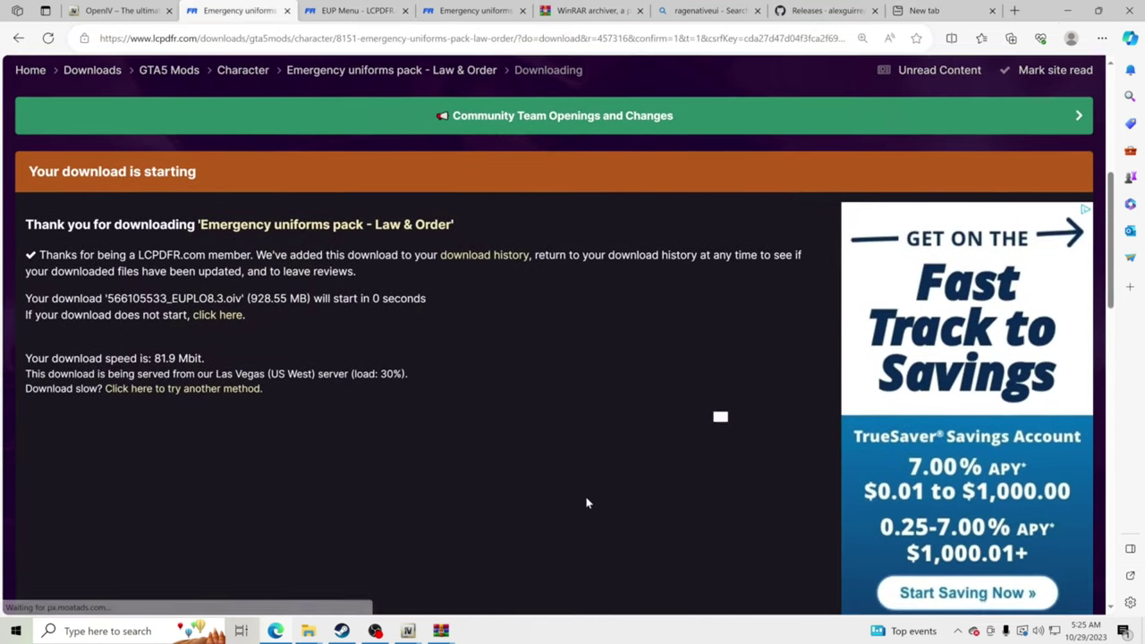
mouse_move(408, 627)
left_click(452, 598)
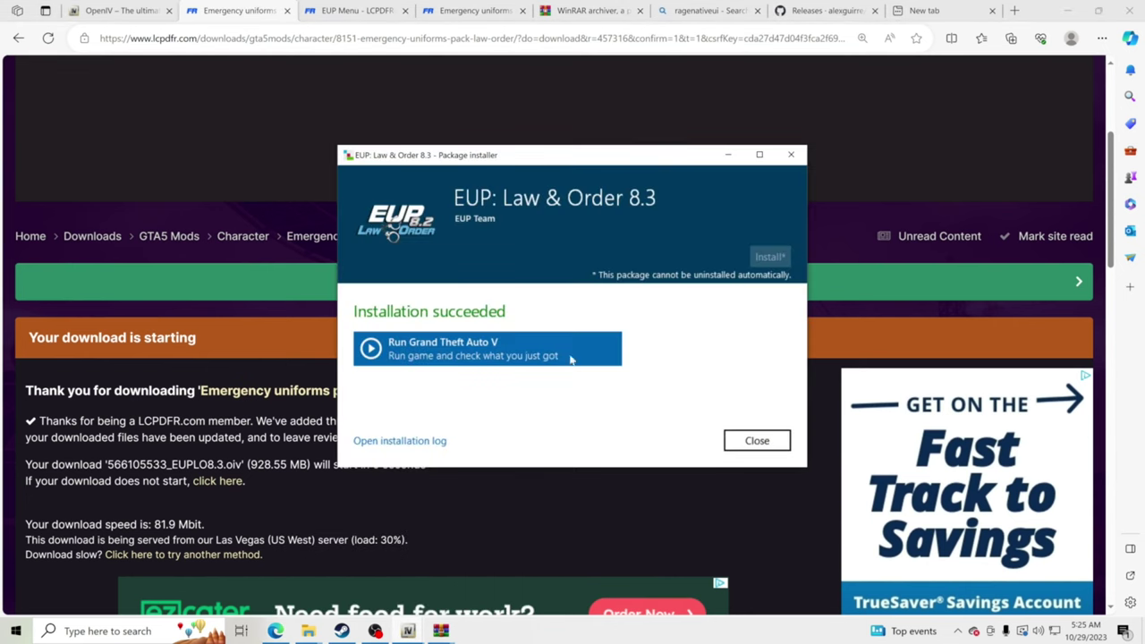
left_click(776, 436)
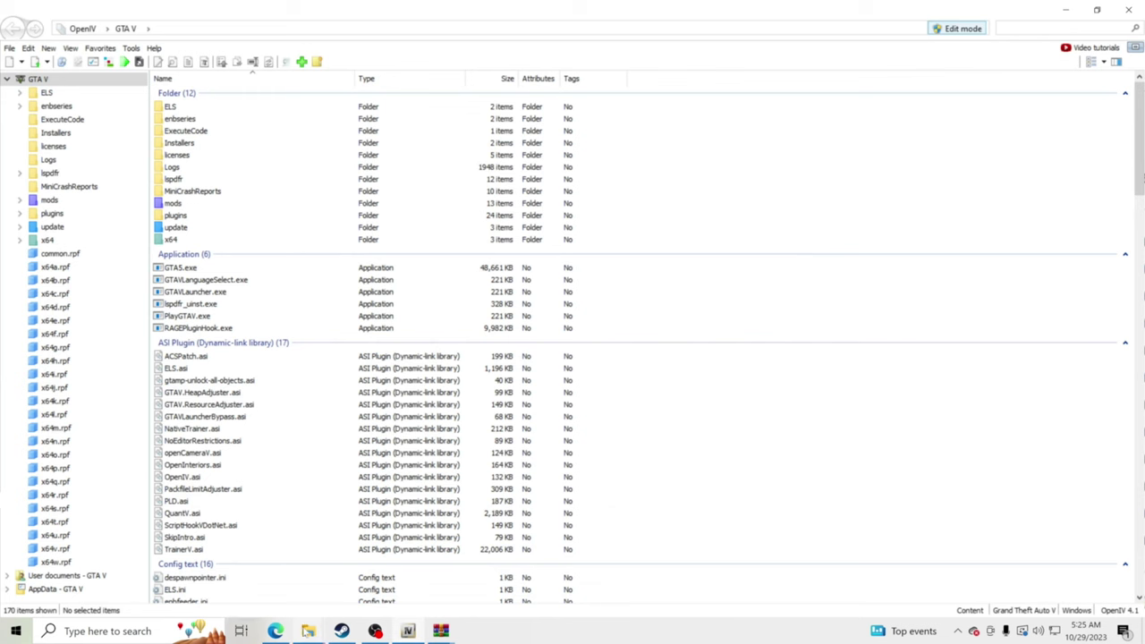
Drop 590900970_EUPSR1.5.oiv onto OpenIV and install it into the mods folder.
mouse_move(307, 631)
left_click(376, 550)
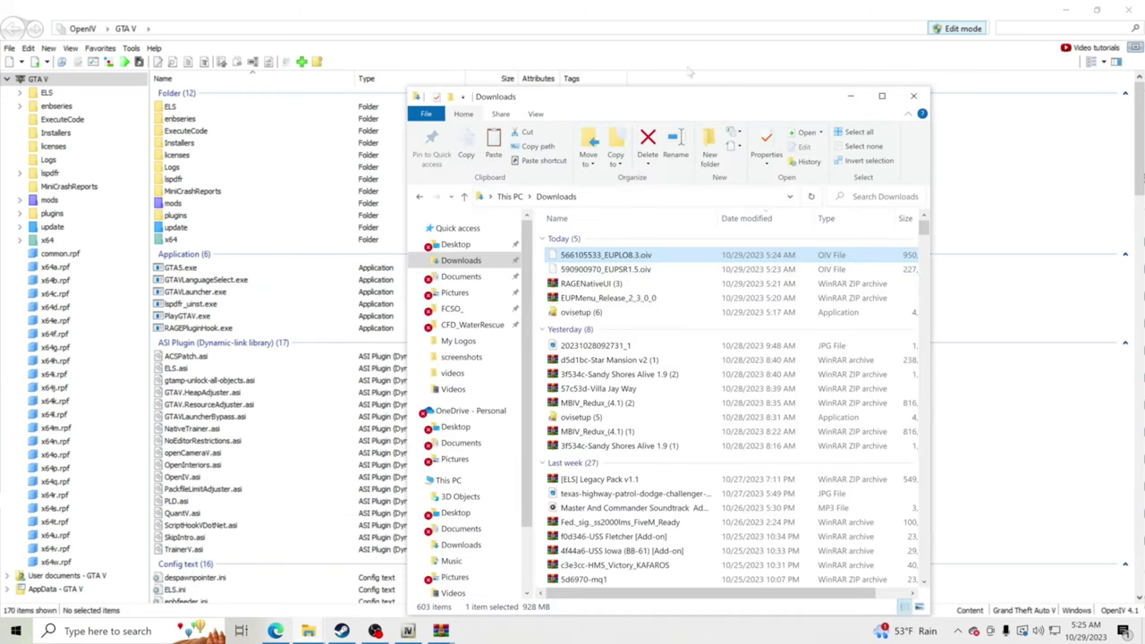
left_click_drag(677, 98, 812, 282)
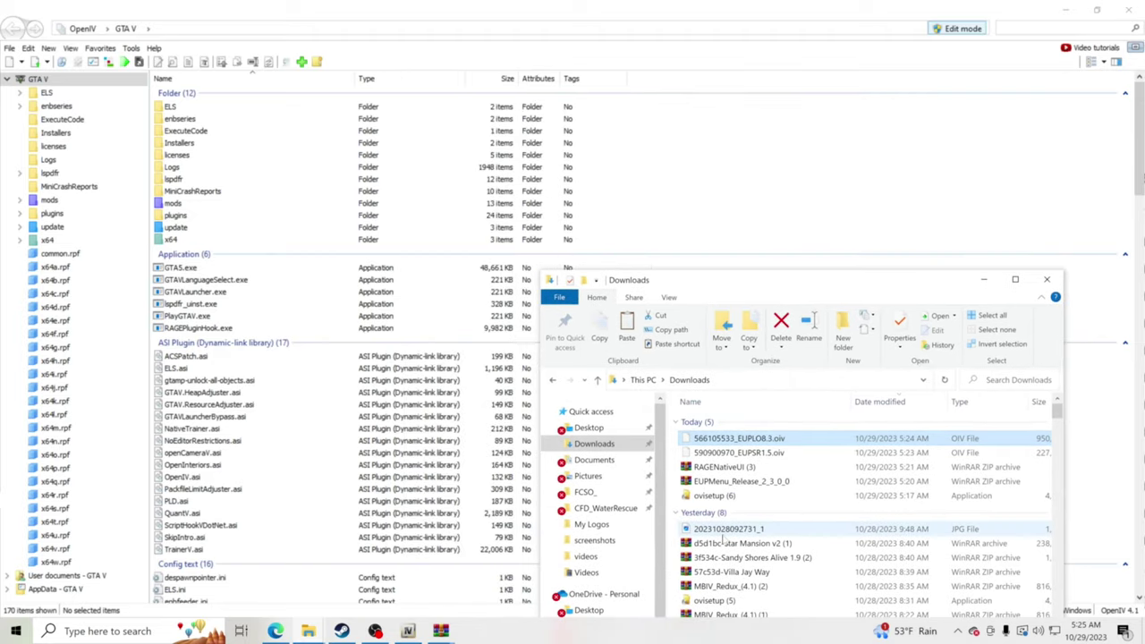
left_click_drag(741, 453, 910, 236)
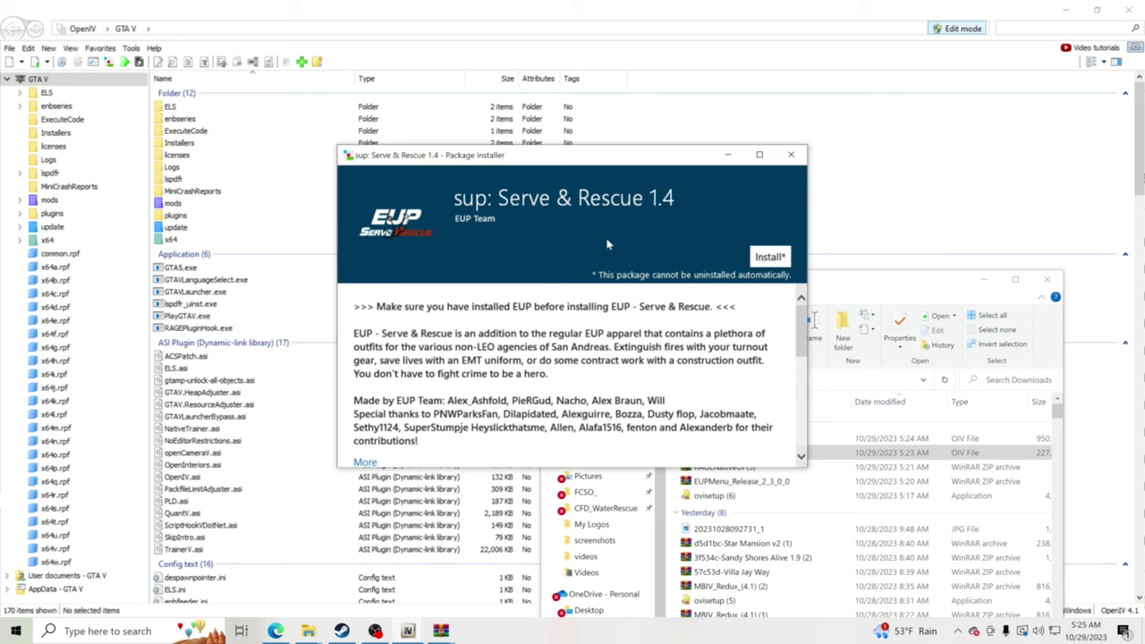
left_click(770, 257)
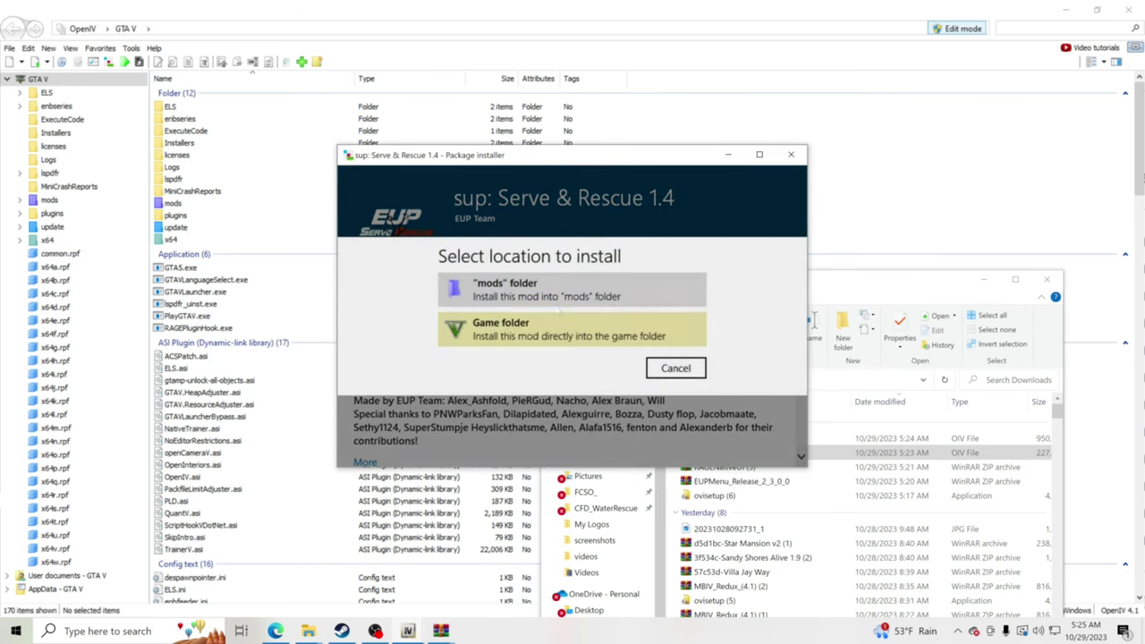
left_click(689, 293)
left_click(577, 367)
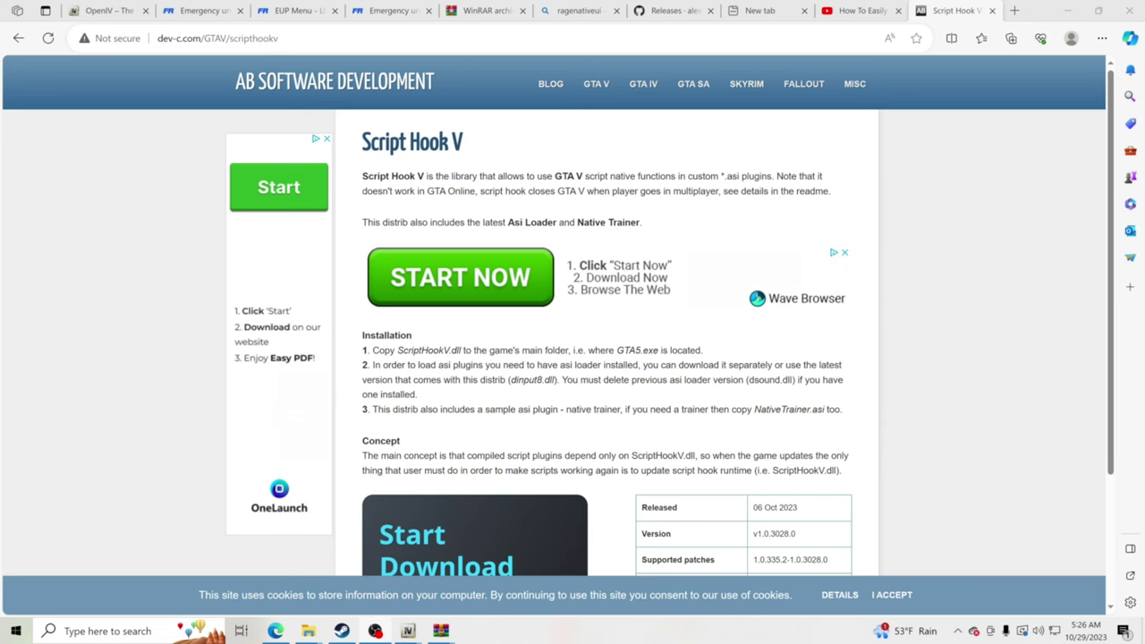
Download ScriptHookV_1.0.3028.0.zip from dev-c.com and dismiss the ad.
scroll(808, 429, "down", 2)
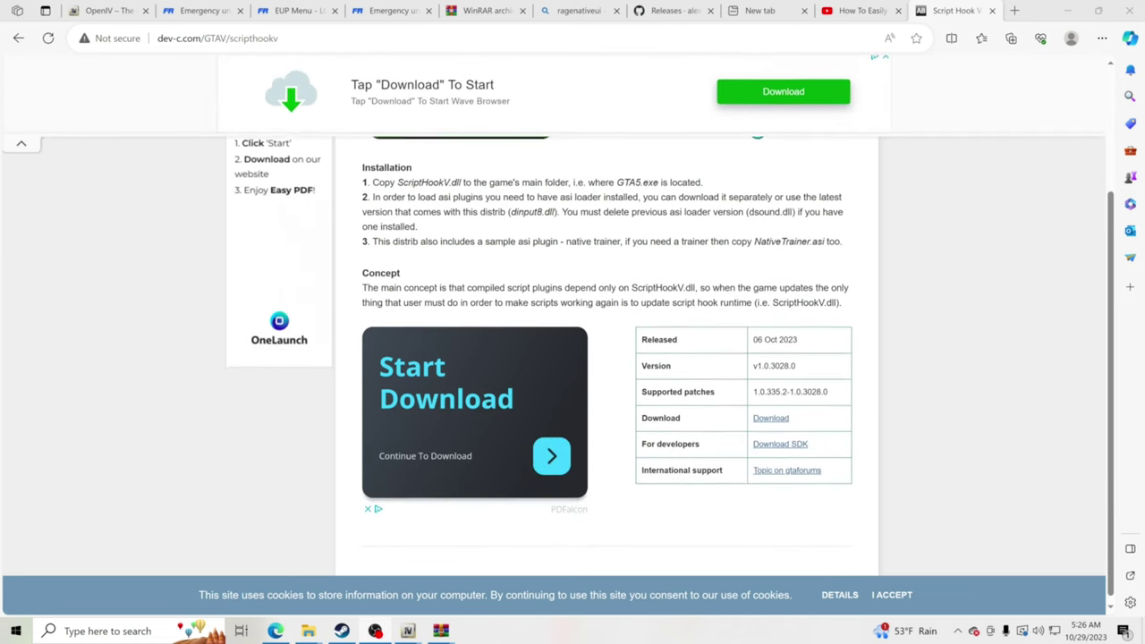
left_click(775, 420)
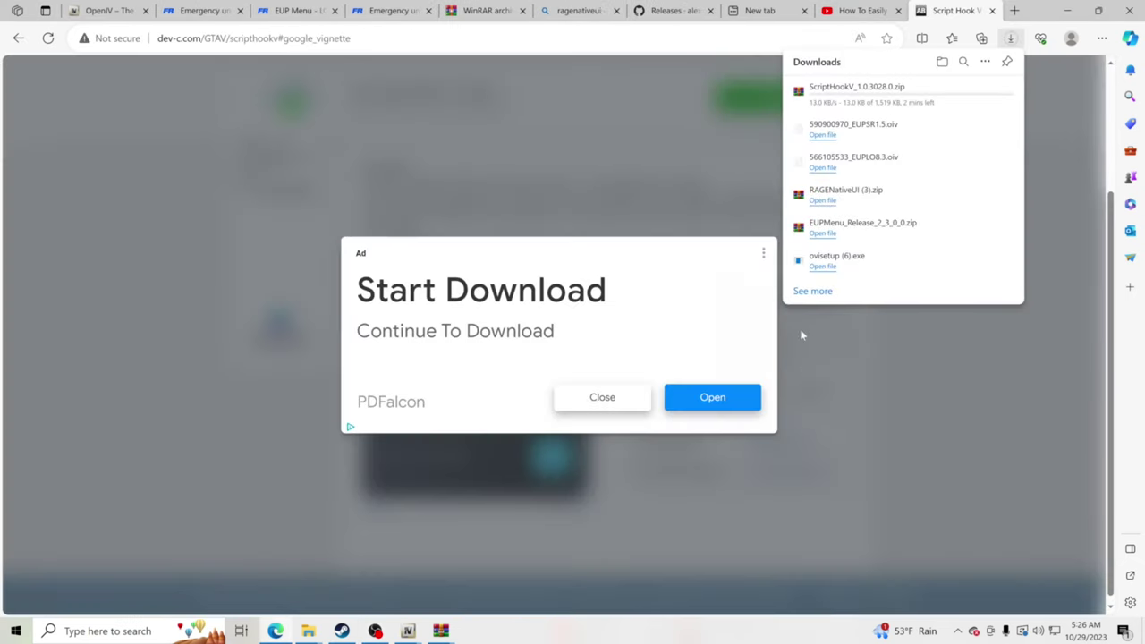
left_click(608, 396)
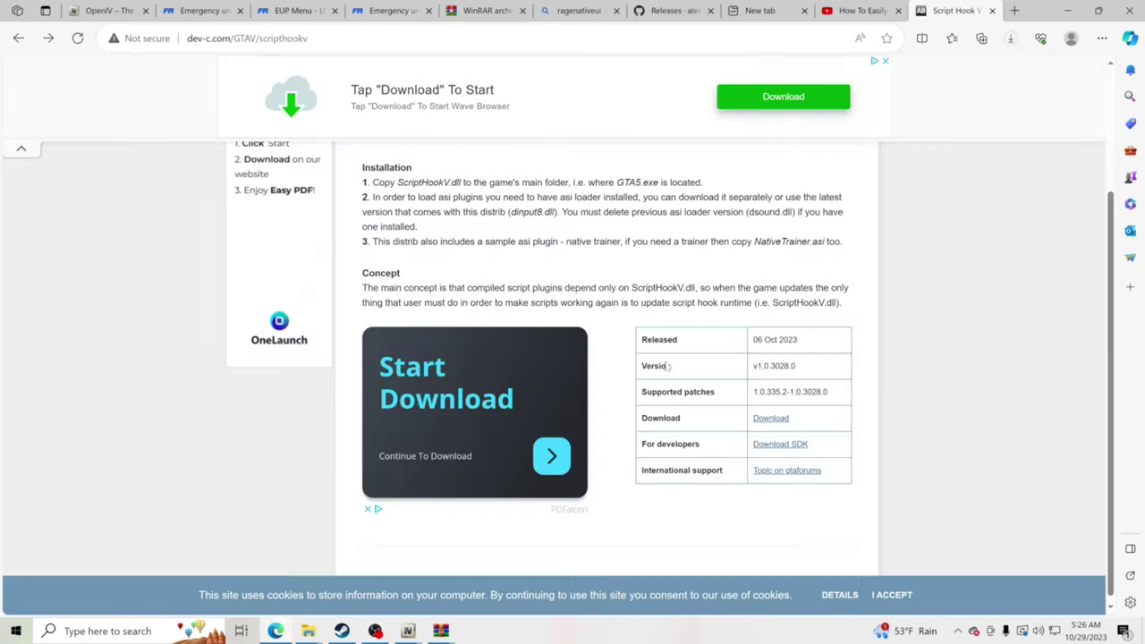
Open the downloaded zip in WinRAR to its bin folder showing ScriptHookV.dll, NativeTrainer.asi and dinput8.dll.
left_click(1011, 39)
left_click(857, 100)
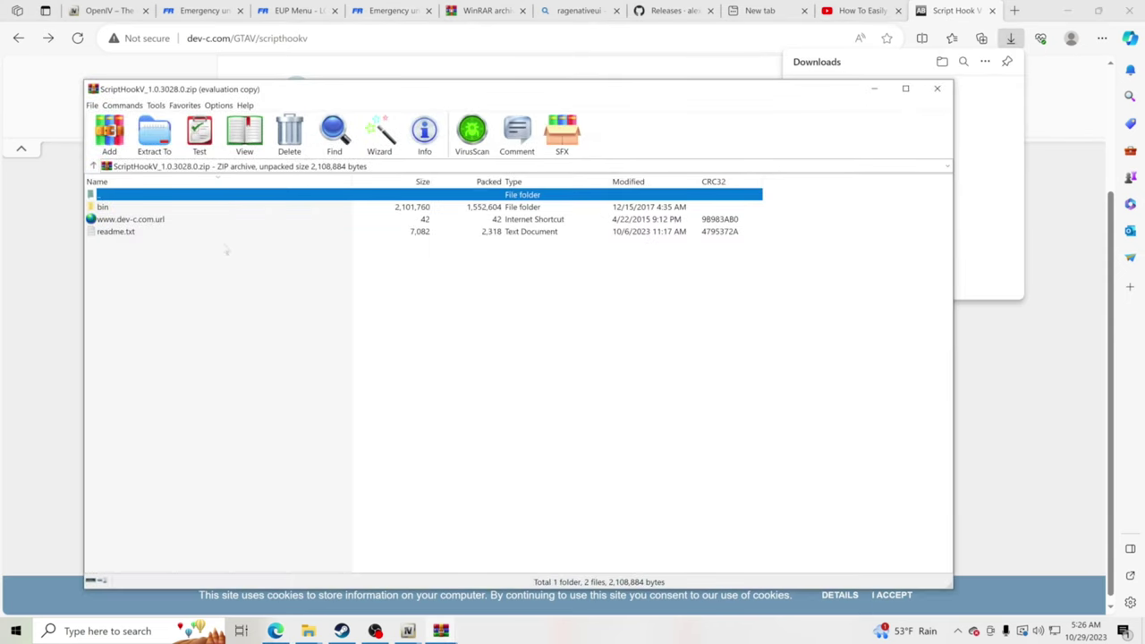
double_click(132, 207)
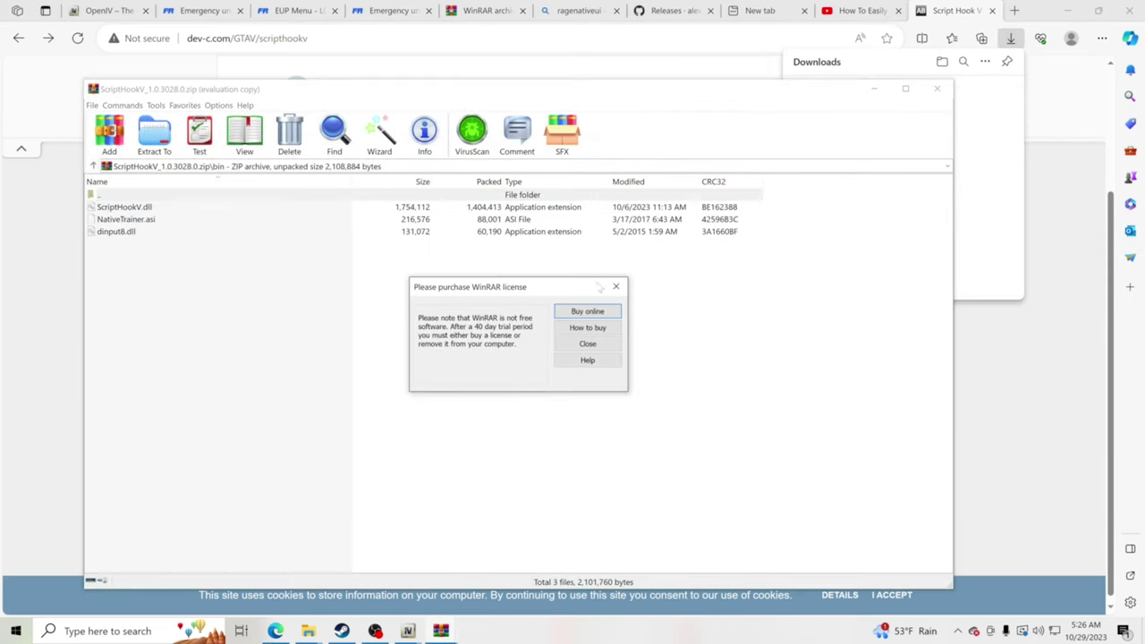
left_click(615, 287)
left_click_drag(327, 79, 470, 64)
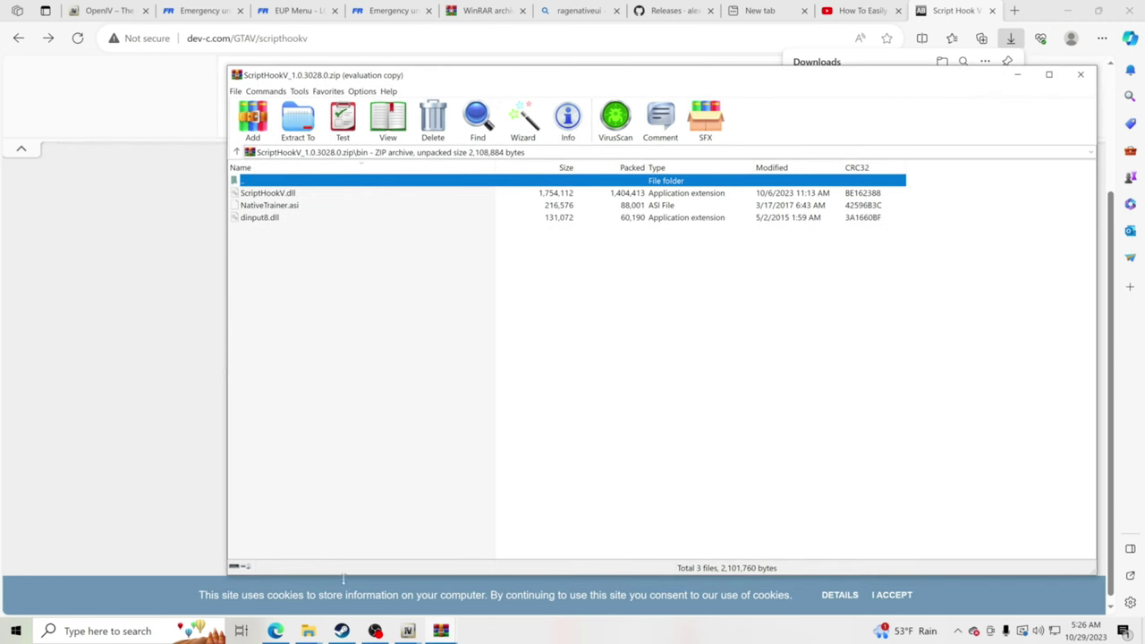
Select dinput8.dll, NativeTrainer.asi and ScriptHookV.dll in the archive, then close WinRAR.
mouse_move(307, 631)
left_click(272, 567)
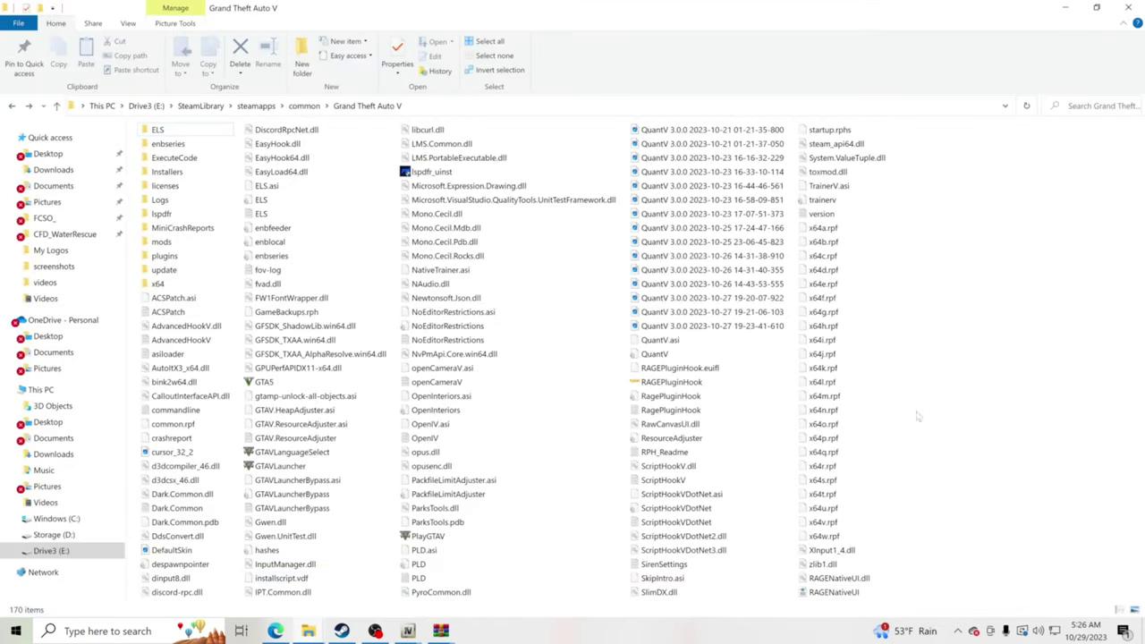
mouse_move(440, 631)
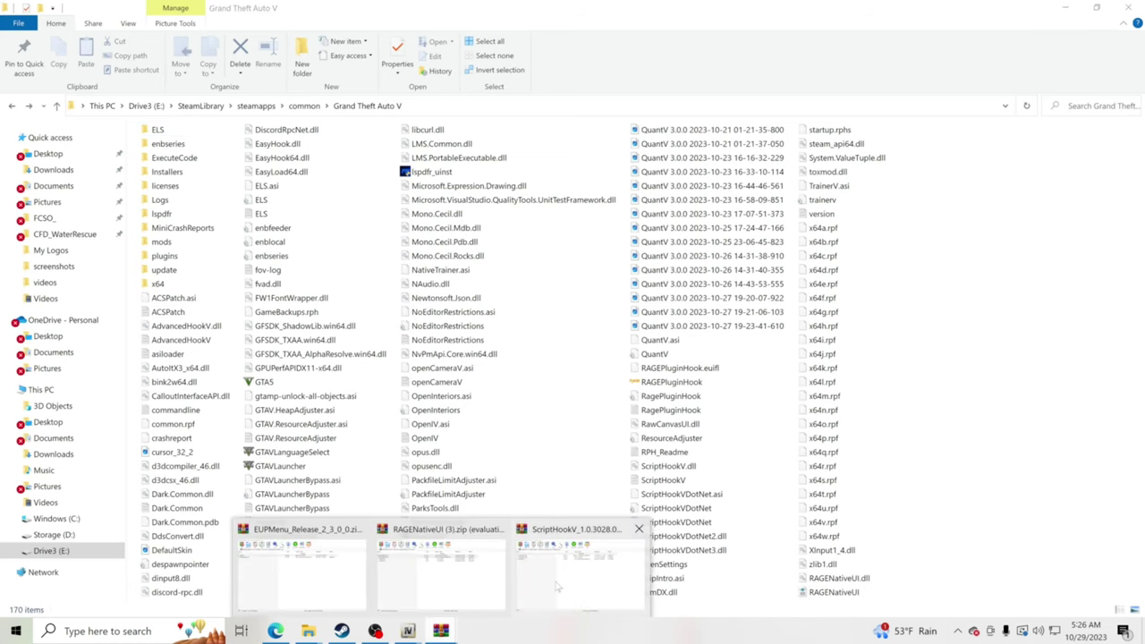
left_click(556, 582)
left_click(291, 218)
key("ctrl+a")
left_click_drag(277, 249, 187, 371)
left_click(289, 217)
key("ctrl+a")
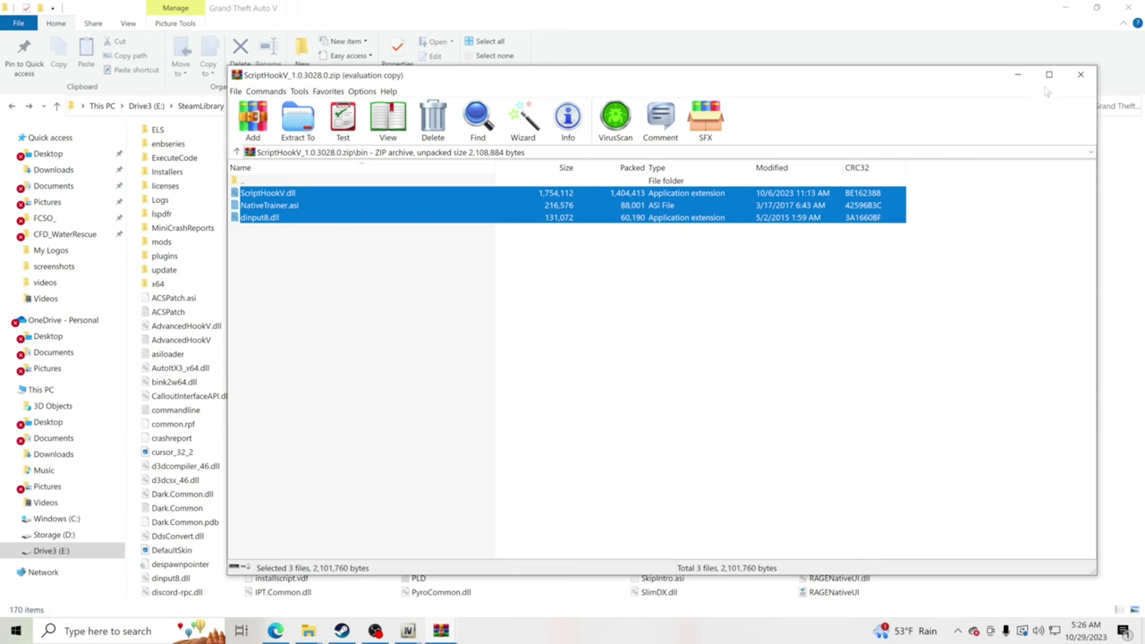
left_click(1081, 75)
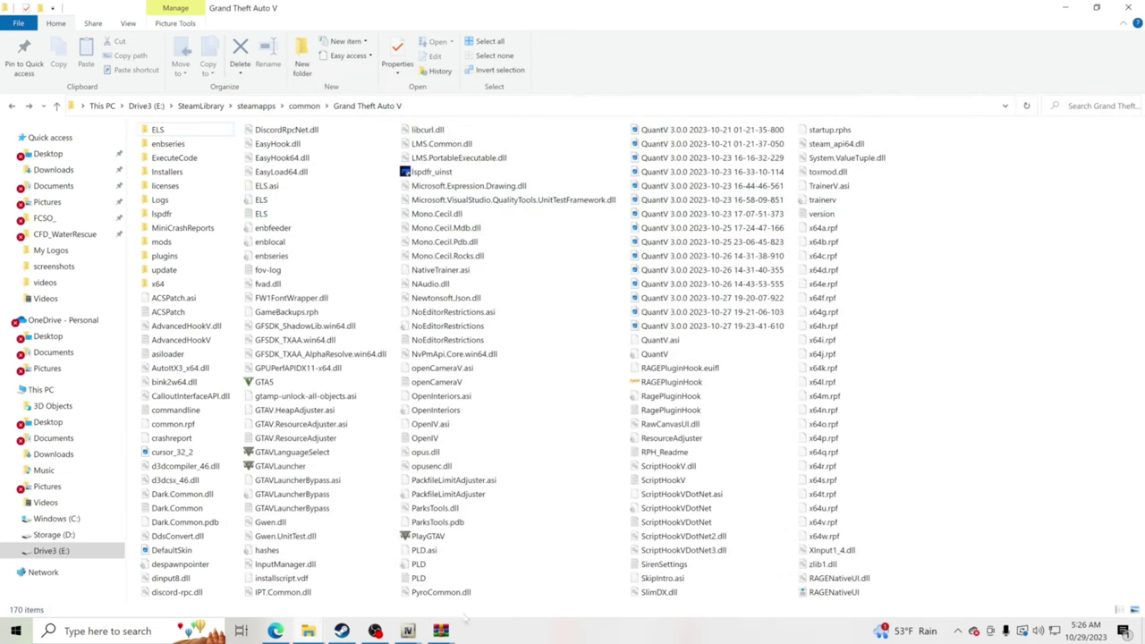
Close the finished Serve & Rescue installer and minimize the Grand Theft Auto V folder.
mouse_move(407, 631)
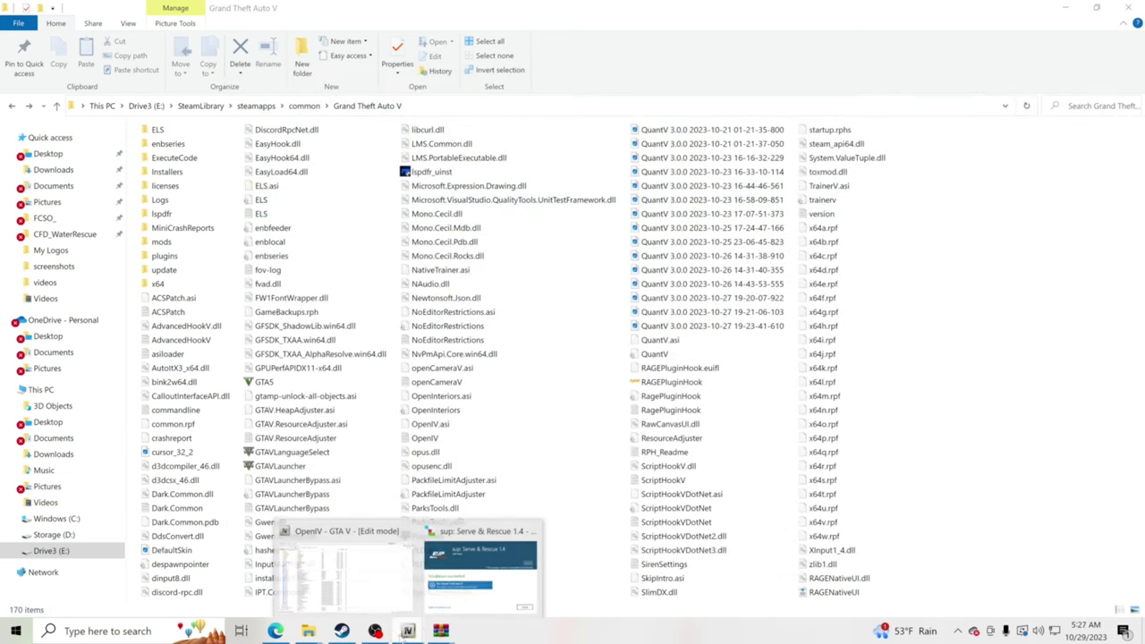
left_click(492, 572)
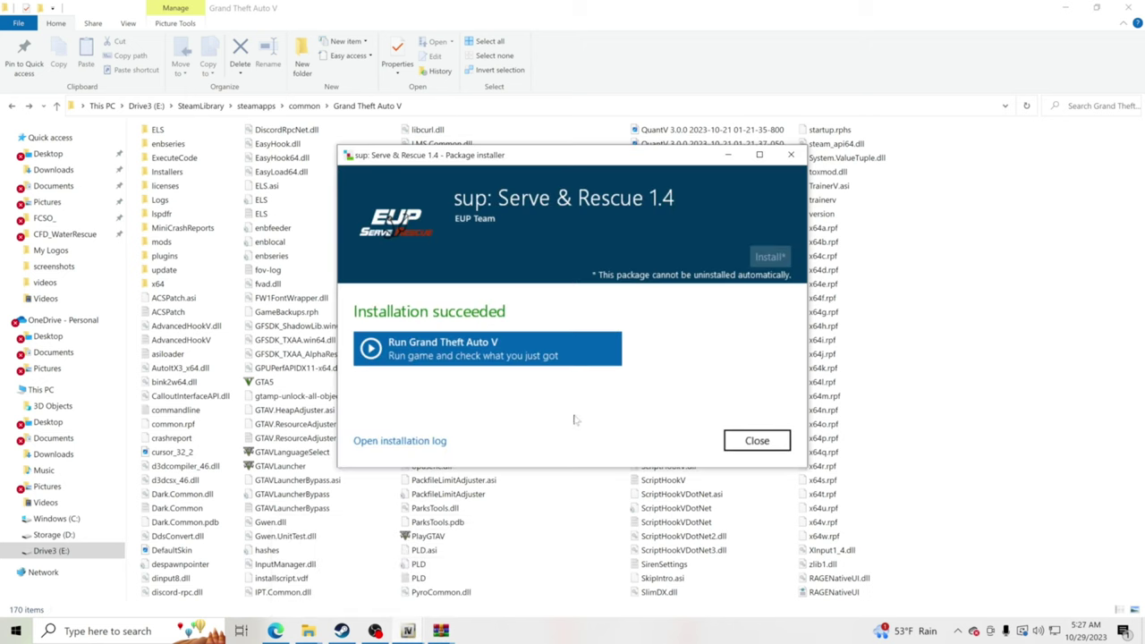
left_click(757, 440)
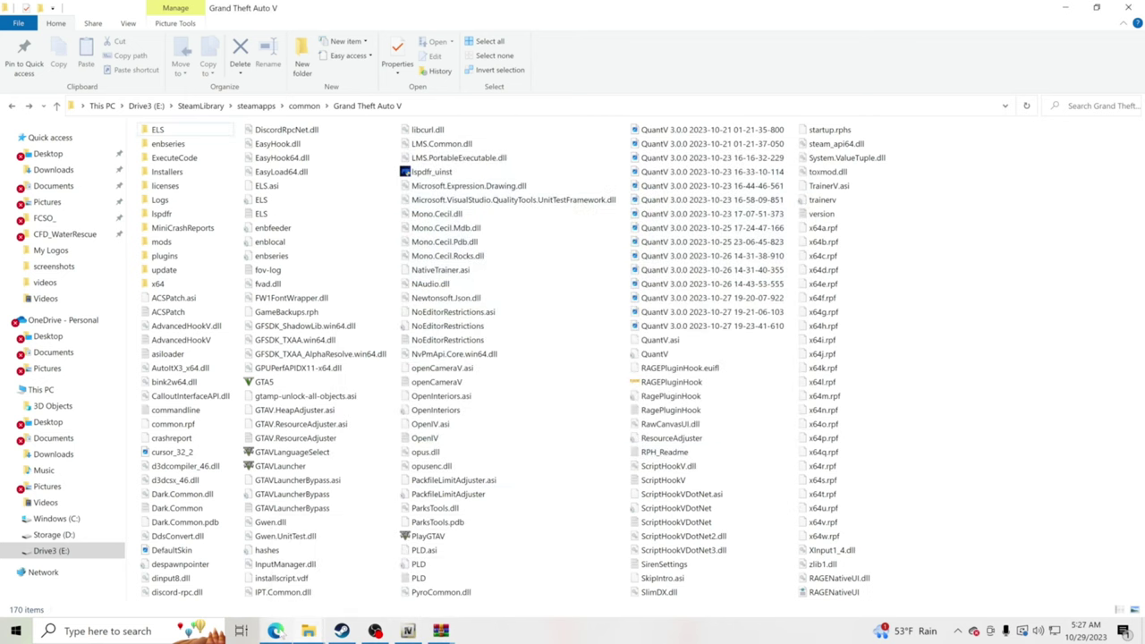
mouse_move(275, 631)
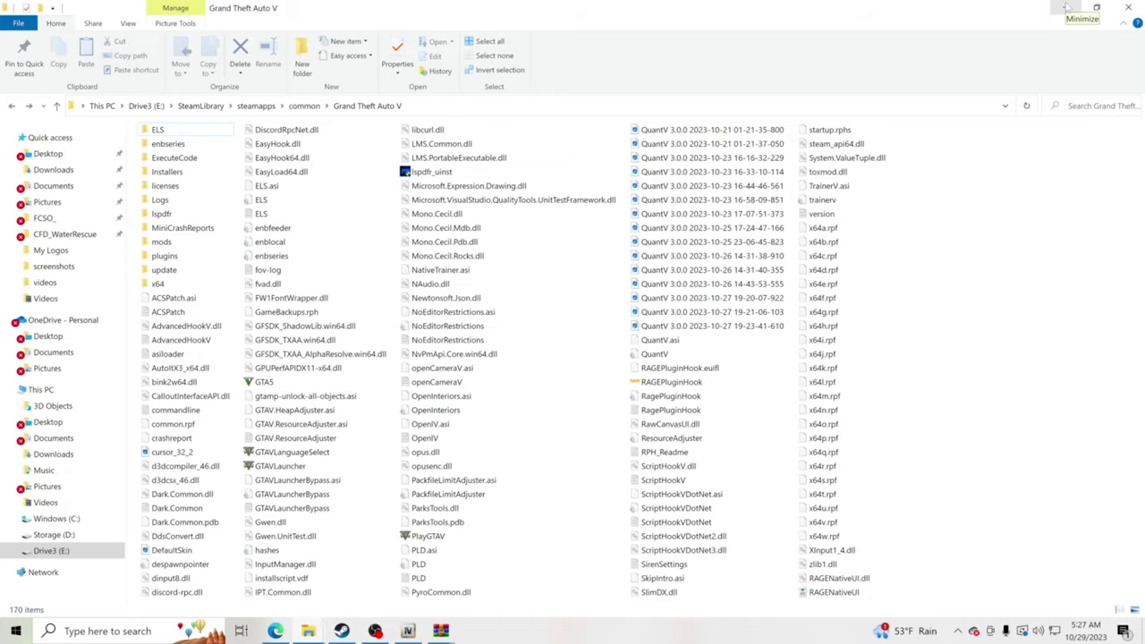
left_click(1067, 9)
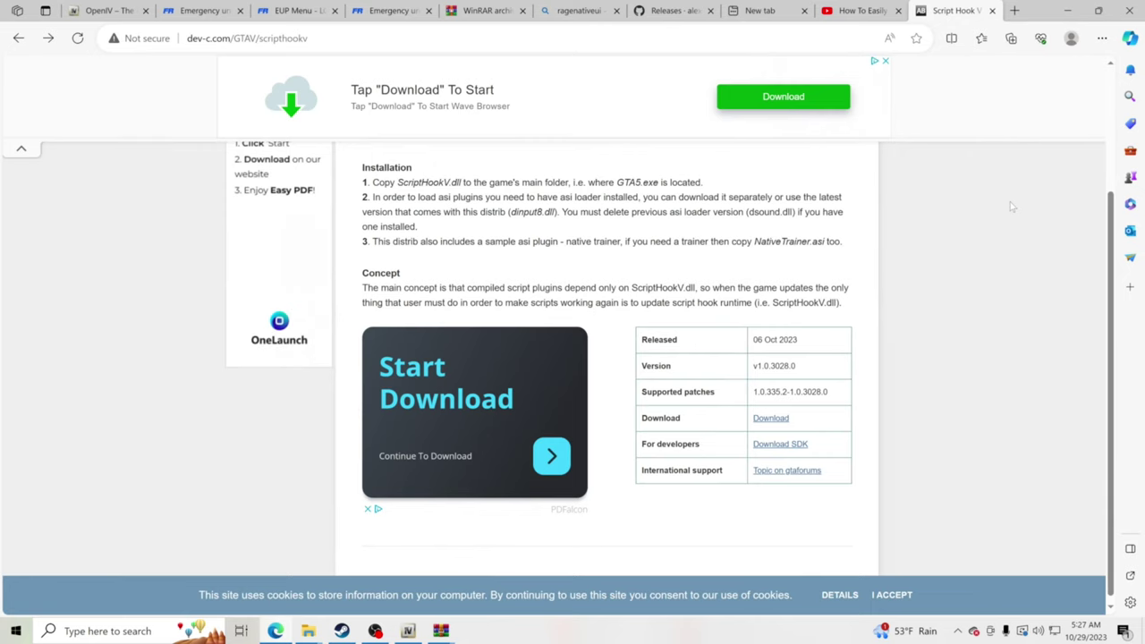
Minimize Edge, OpenIV, Steam, Downloads and the archive windows, then launch RAGE Plugin Hook from the desktop.
left_click(1067, 10)
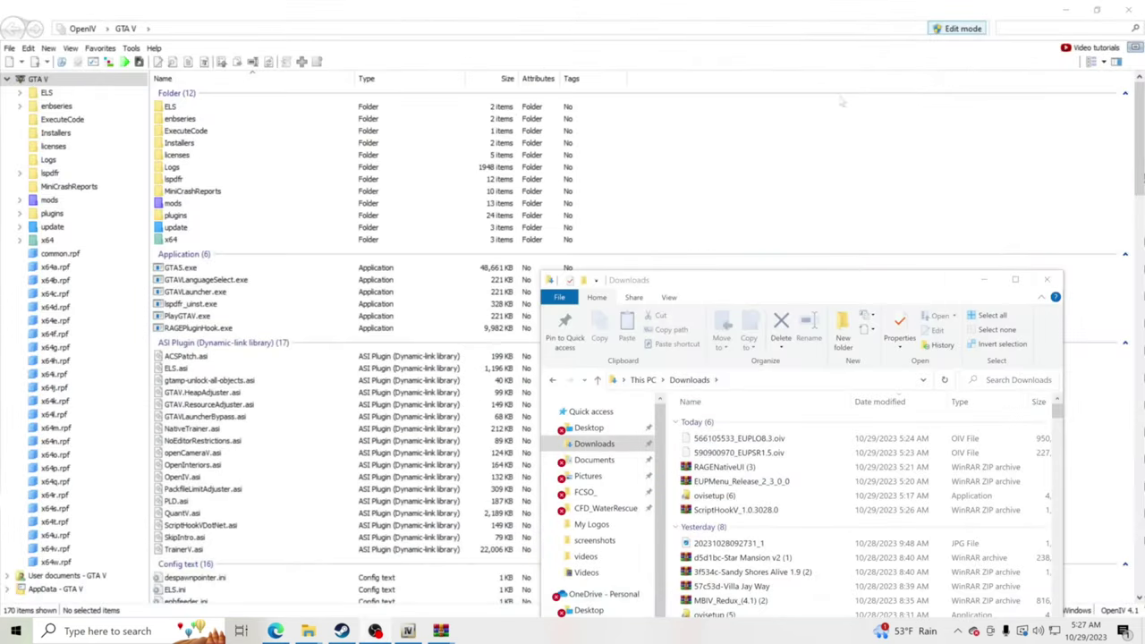
left_click(1068, 10)
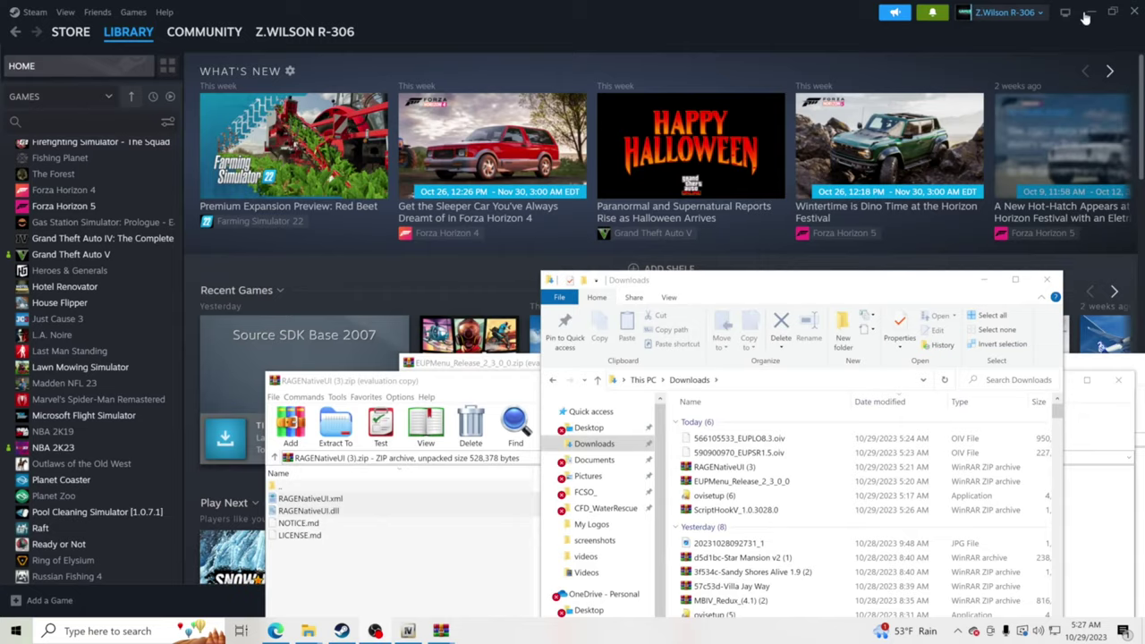
left_click(1088, 12)
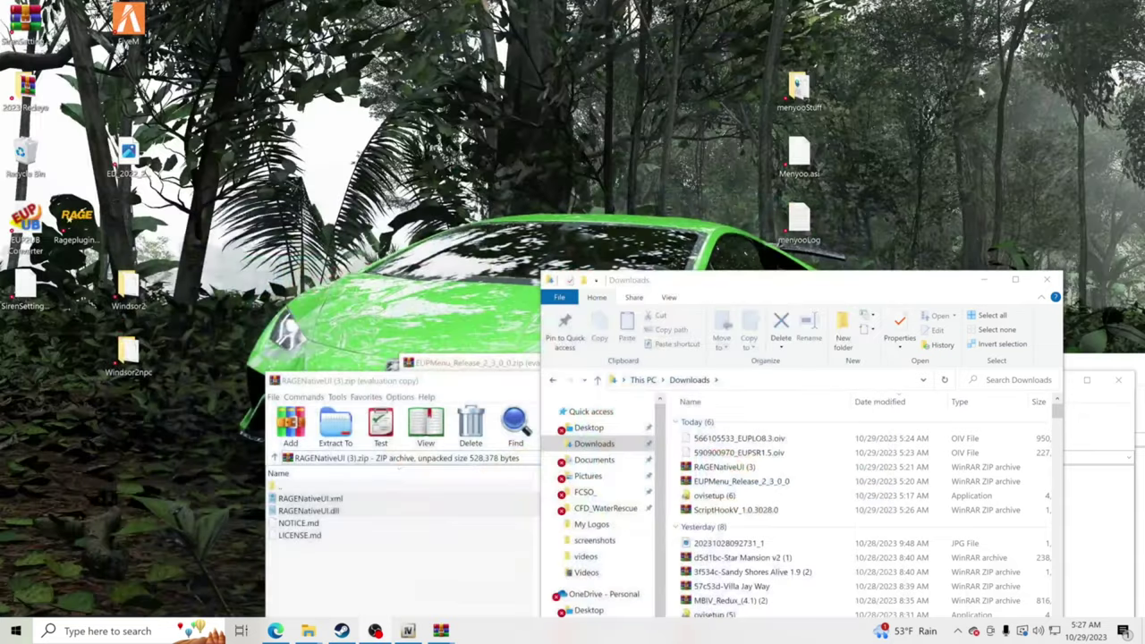
left_click(985, 280)
left_click(1054, 379)
left_click(1054, 360)
left_click(1041, 334)
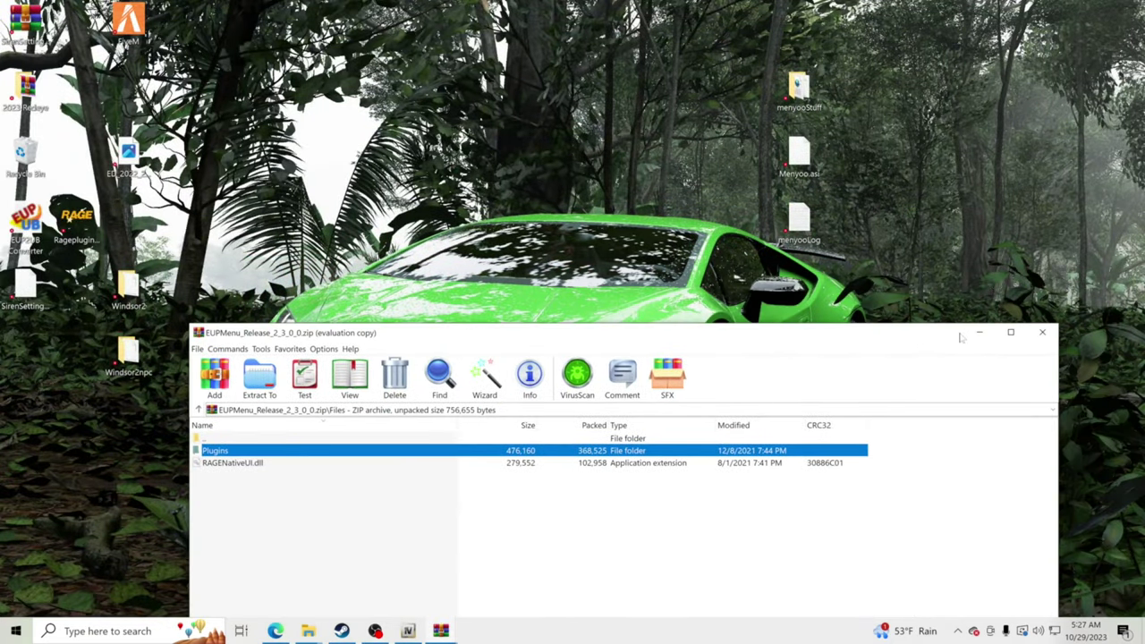
left_click(979, 333)
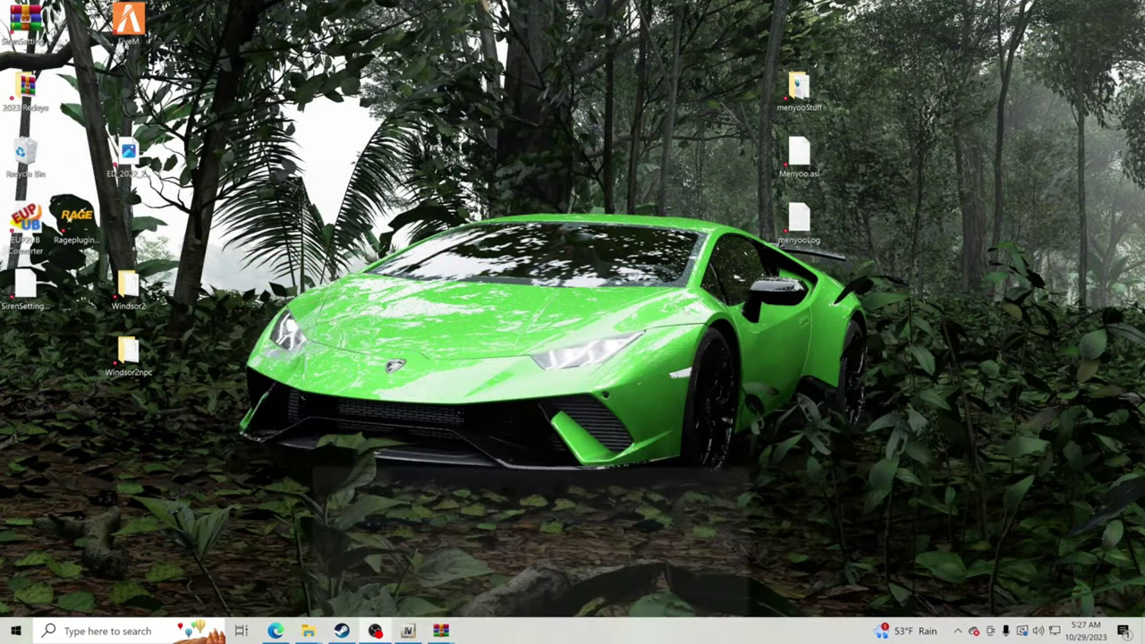
double_click(77, 223)
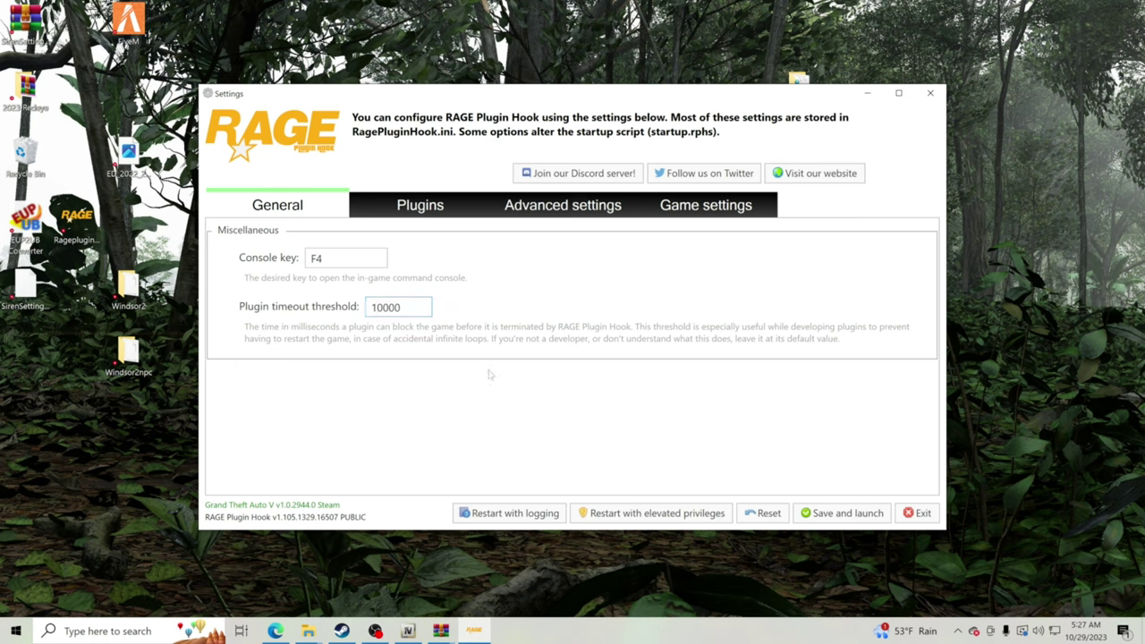
Show the Plugins page and review the plugin list from Axon Signal to Spotlight.
left_click(432, 206)
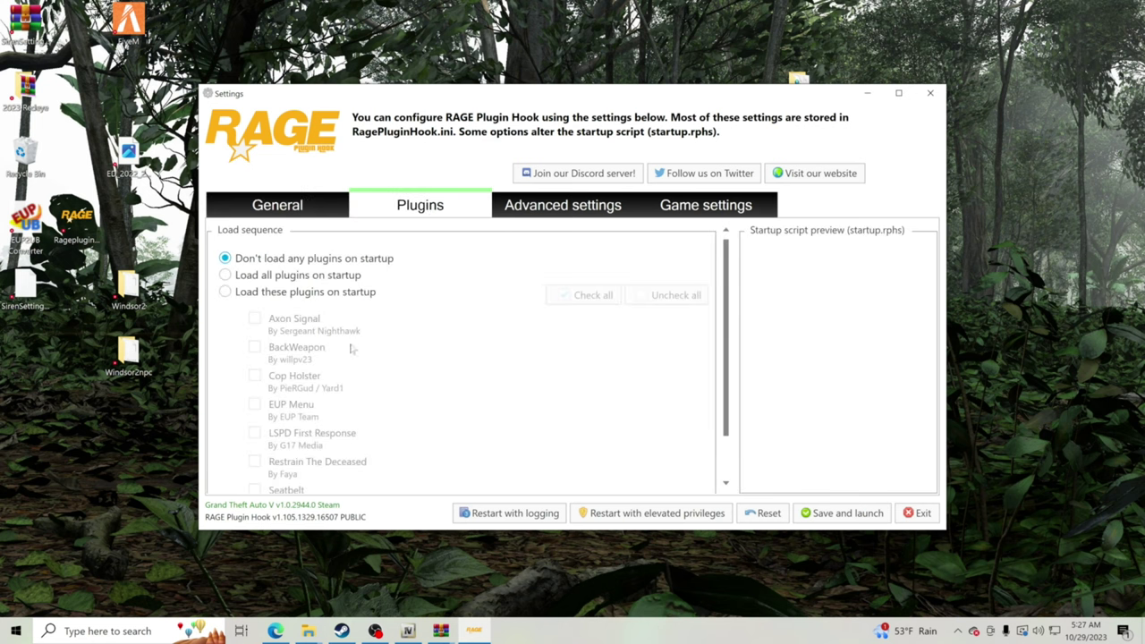
scroll(516, 355, "down", 1)
scroll(461, 374, "up", 1)
scroll(479, 353, "down", 1)
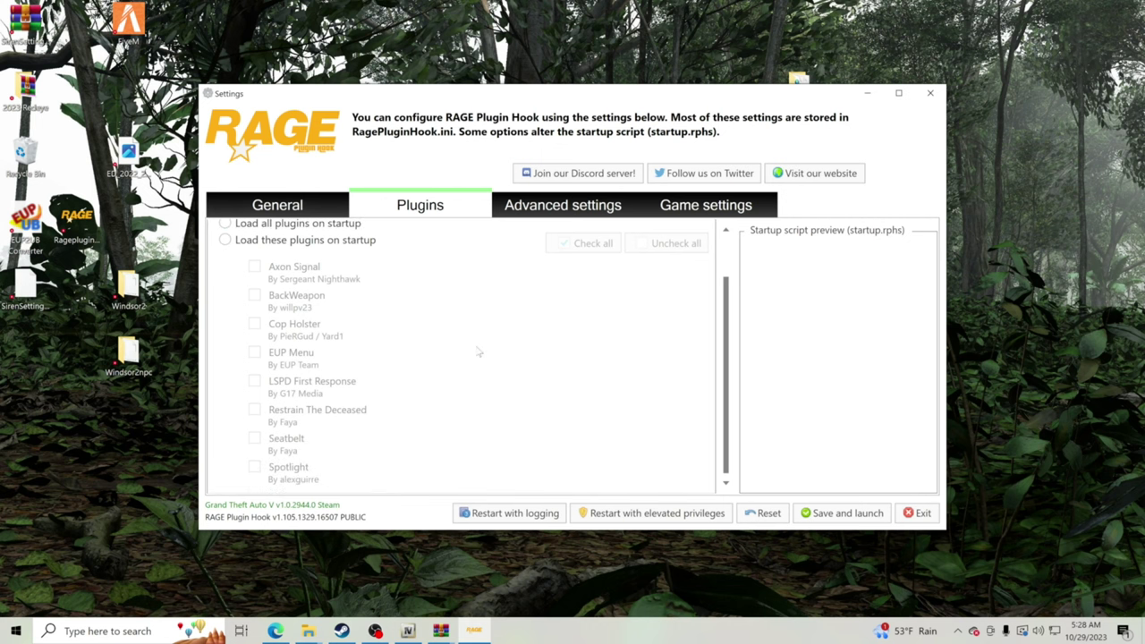
scroll(479, 353, "up", 1)
scroll(479, 352, "down", 1)
scroll(338, 387, "up", 1)
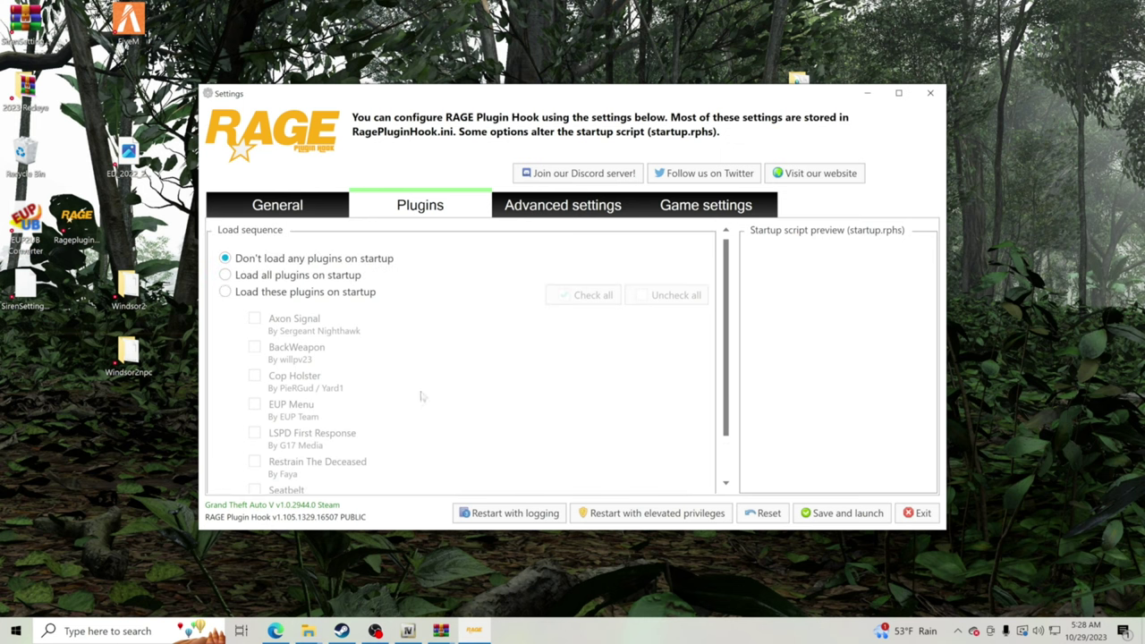